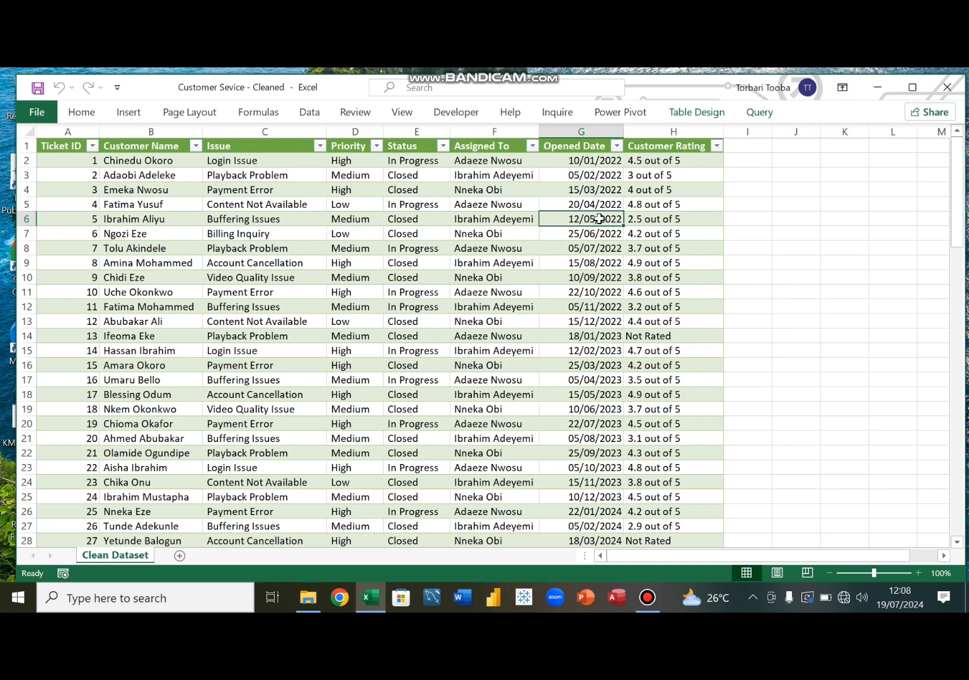
- Create a PivotTable from the customer service table on a new worksheet, and return to Excel from the Word objectives document
left_click(532, 321)
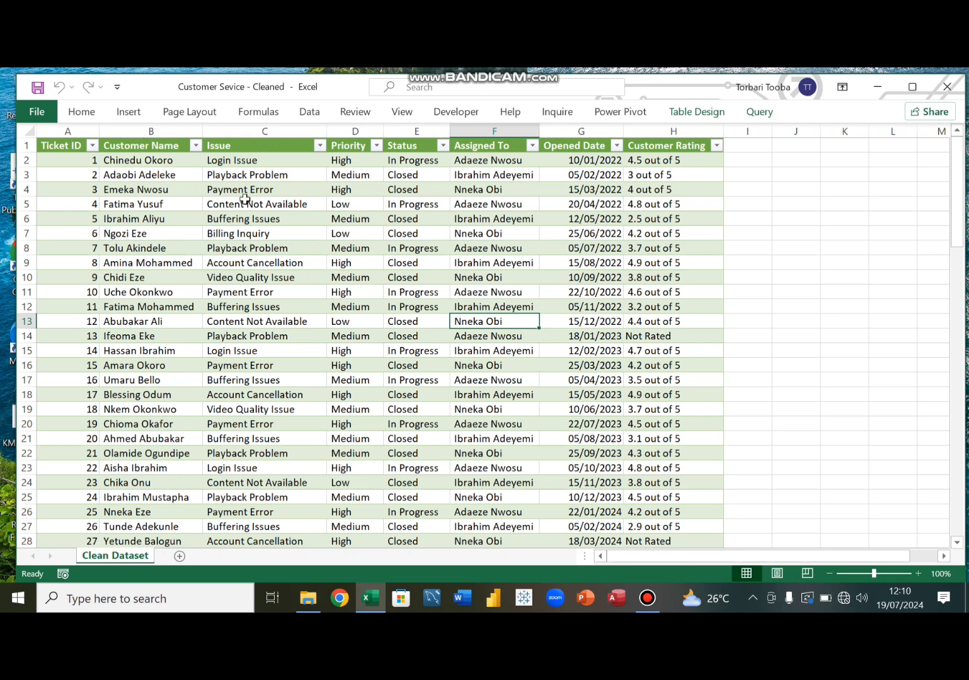
left_click(129, 113)
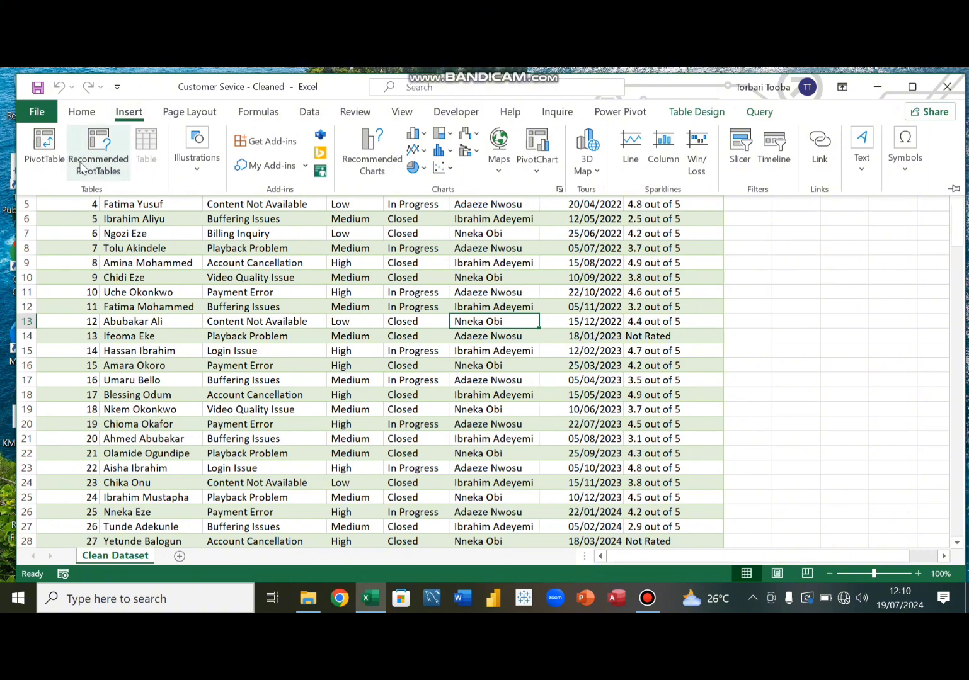
left_click(46, 143)
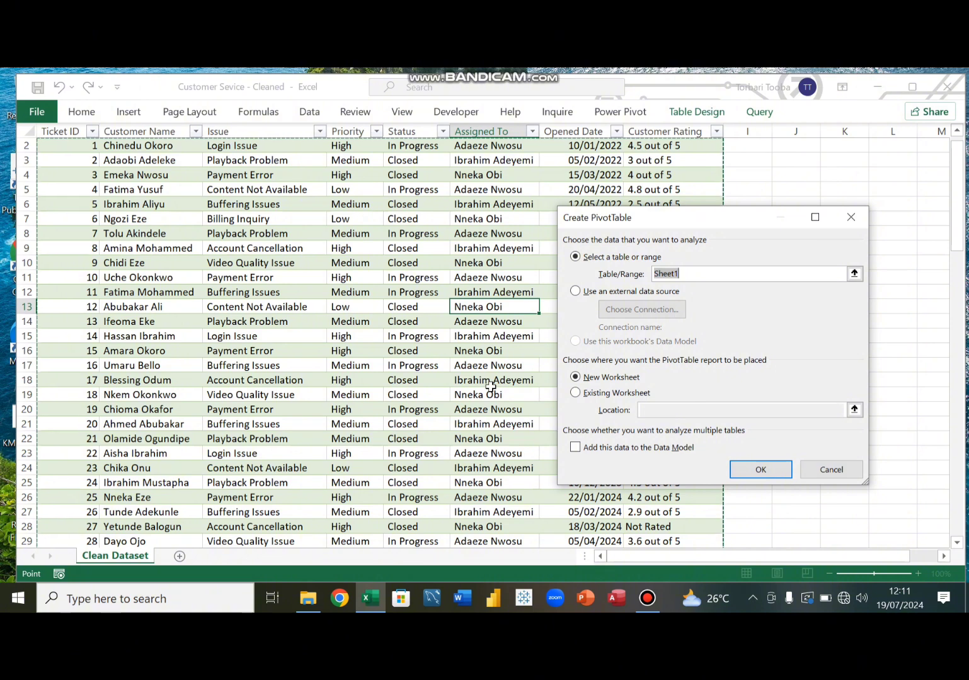
left_click(770, 471)
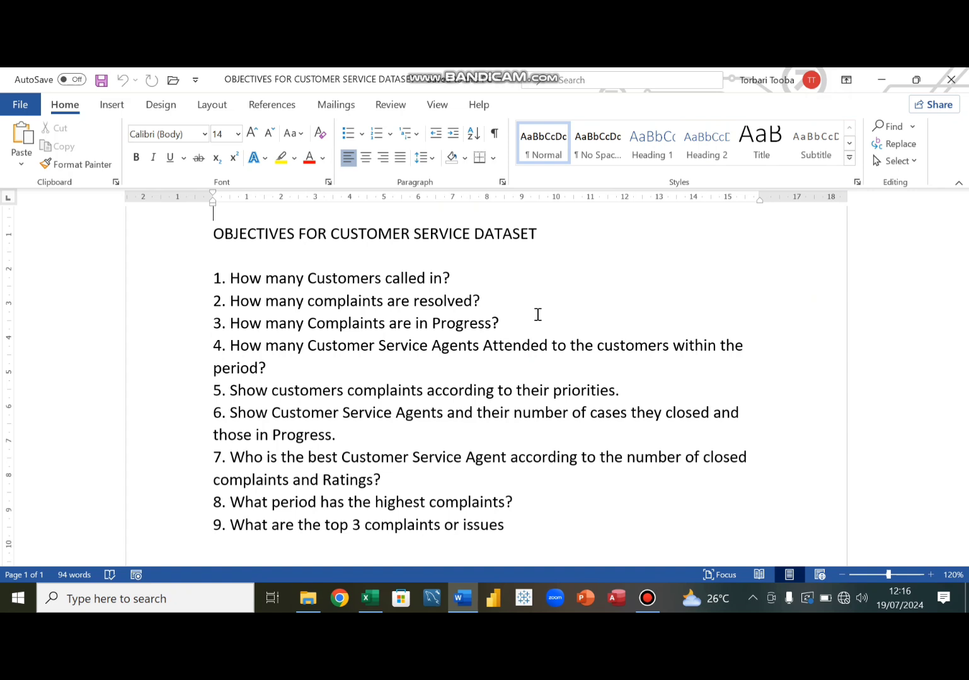
left_click(372, 599)
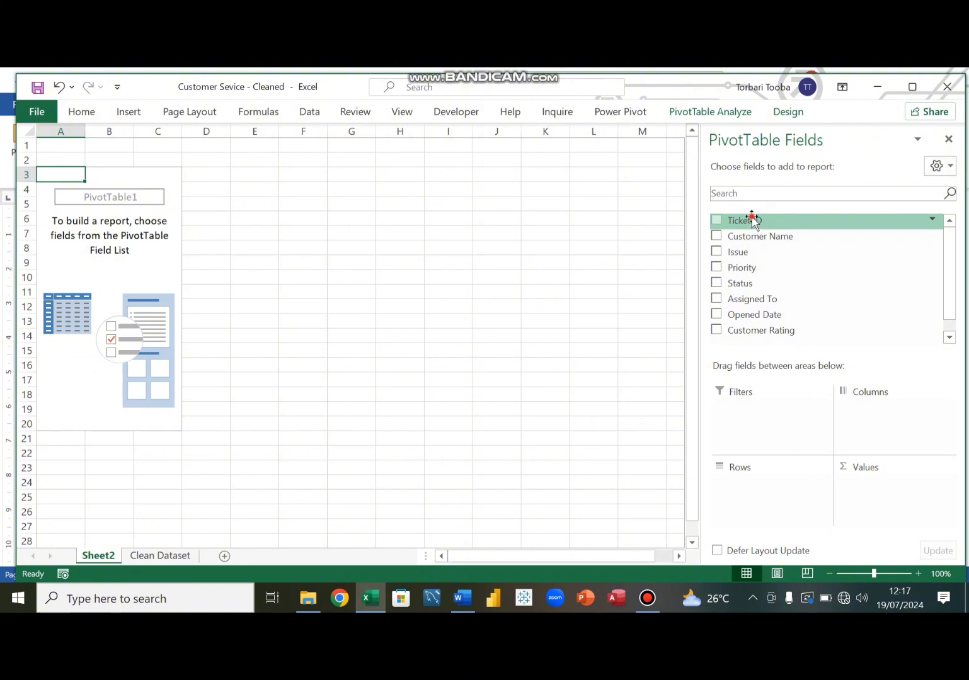
left_click_drag(754, 222, 885, 507)
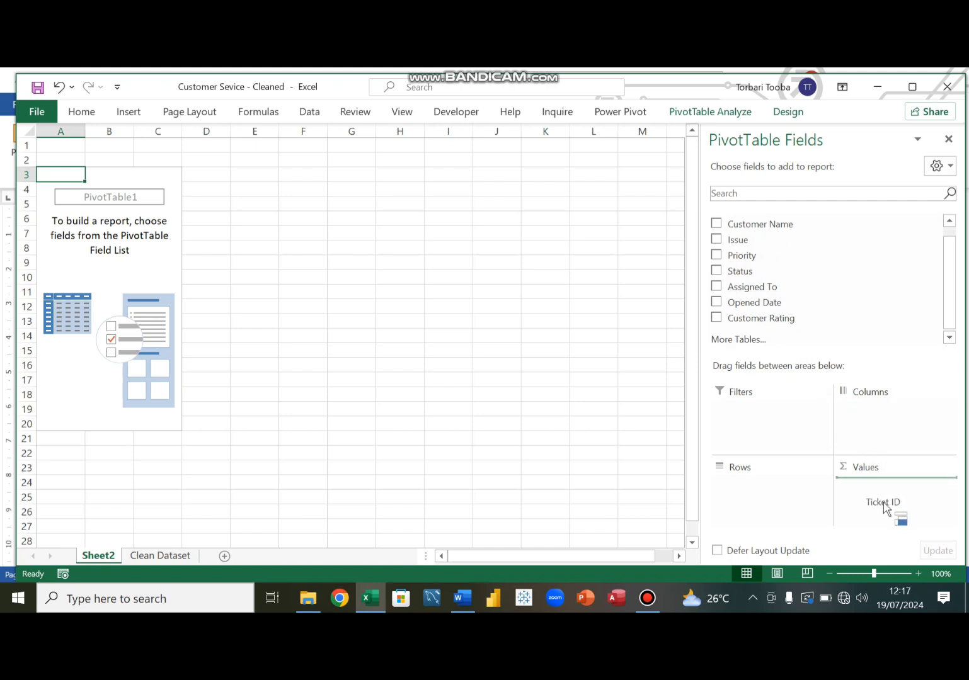
left_click_drag(885, 506, 886, 505)
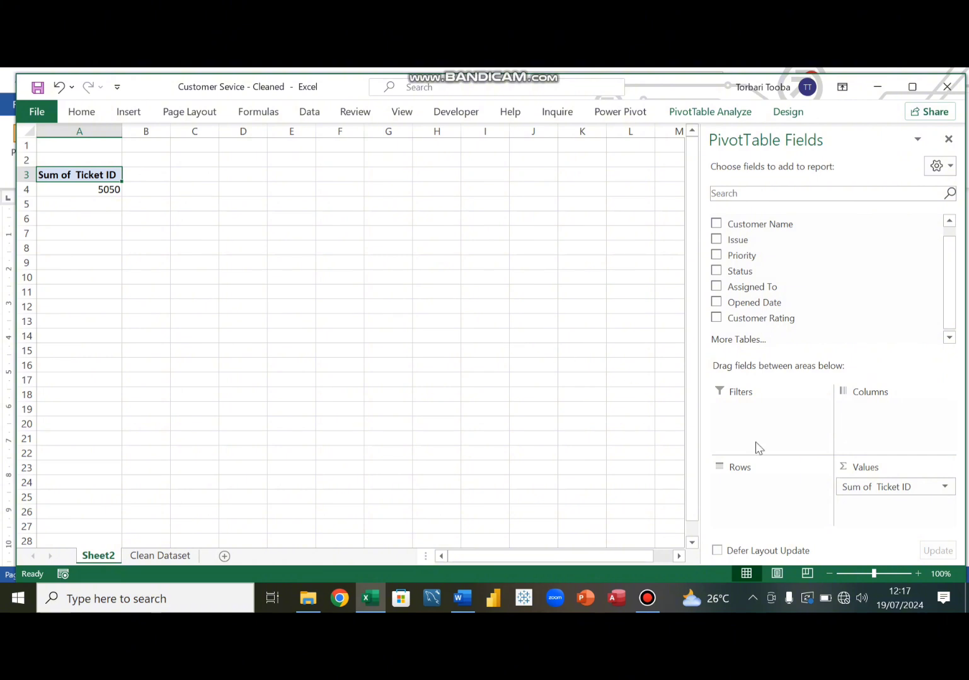
left_click(866, 486)
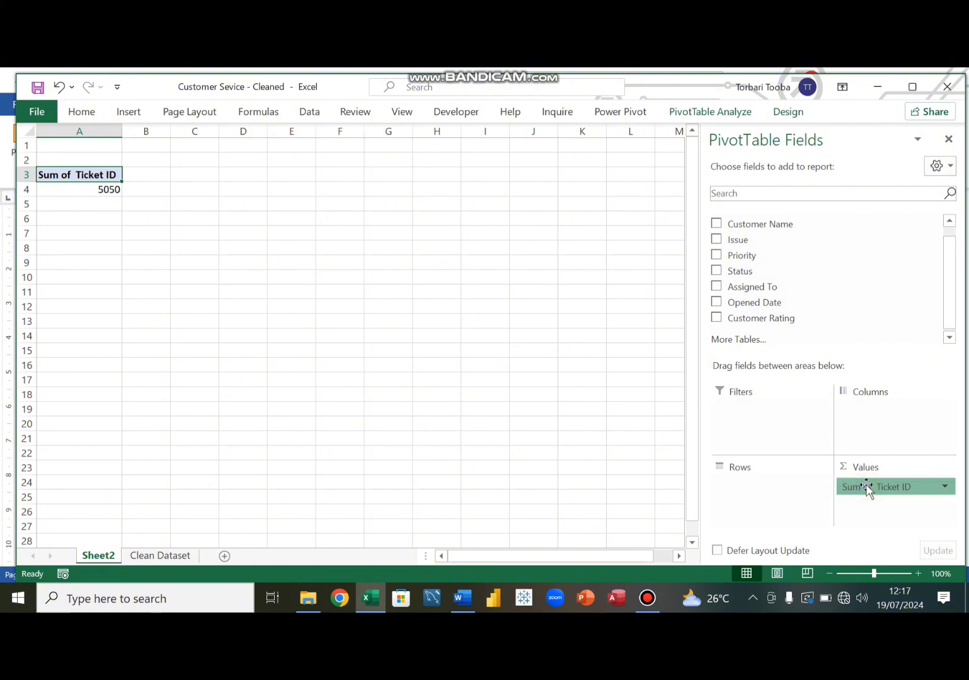
left_click_drag(866, 486, 608, 257)
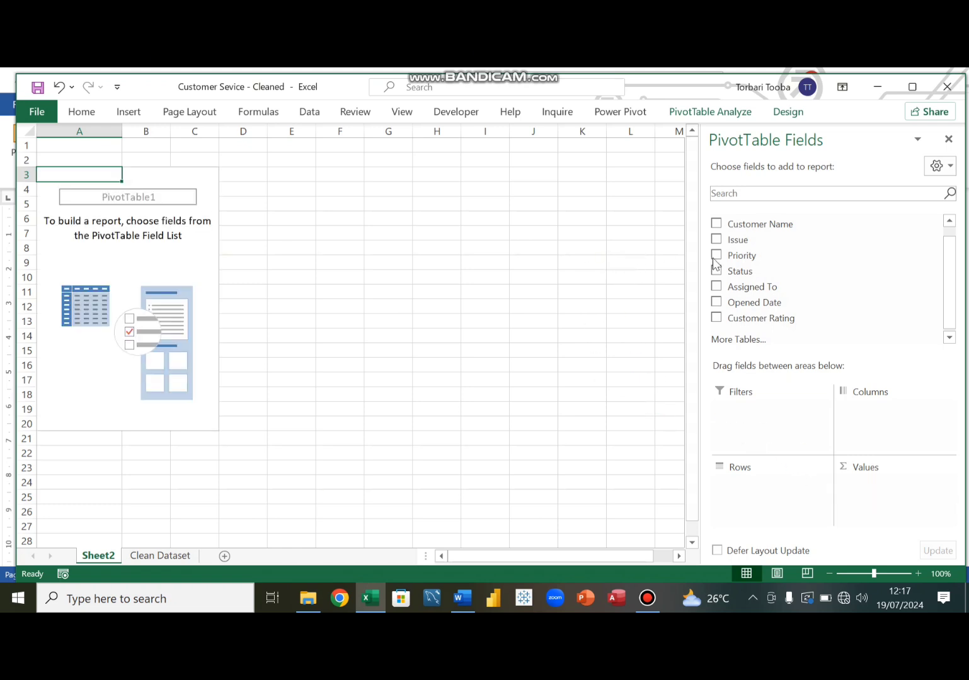
- Add Customer Name to the PivotTable values as a count, and check it against the Clean Dataset sheet
left_click_drag(758, 227, 898, 507)
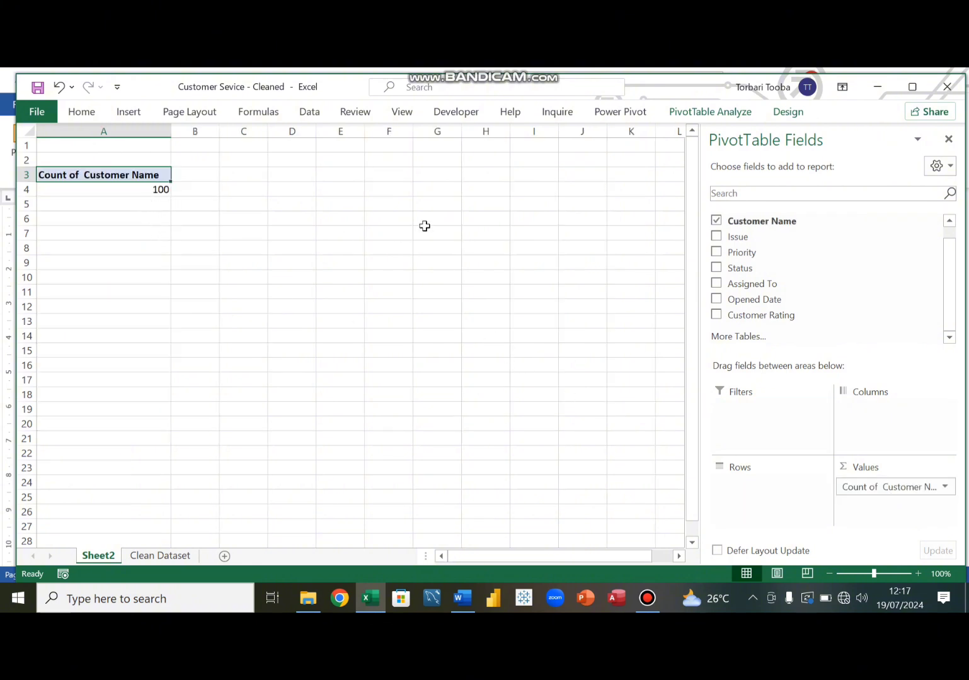
left_click_drag(946, 281, 945, 256)
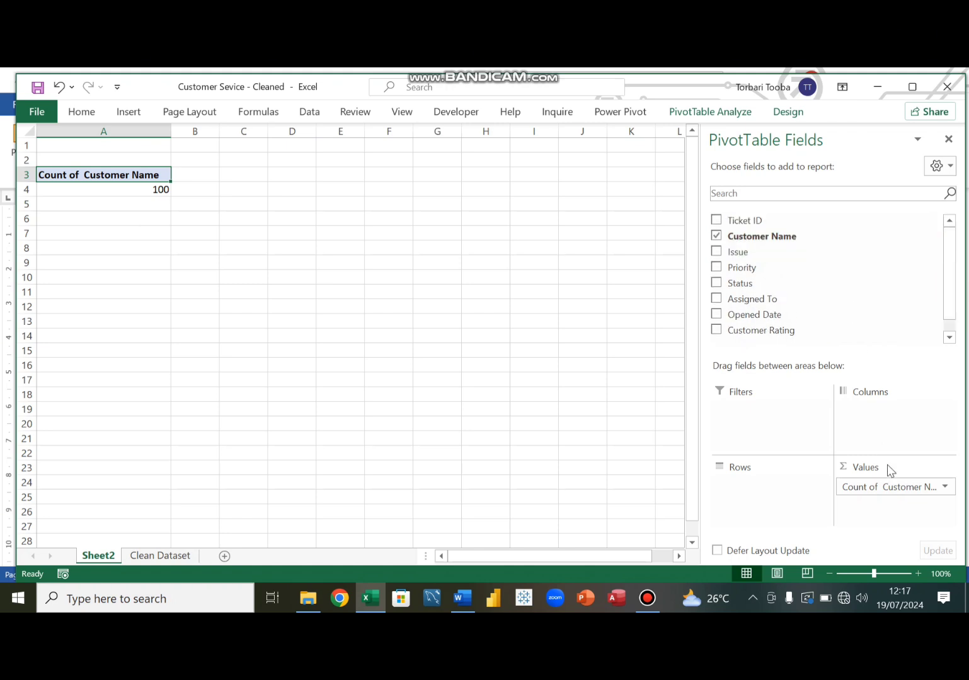
left_click(567, 445)
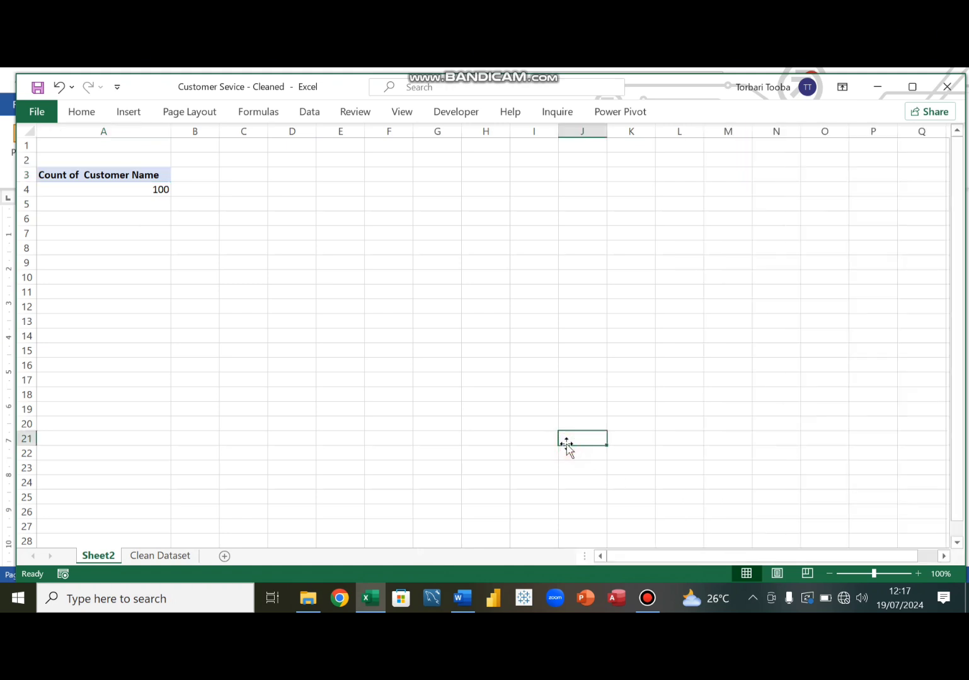
left_click(122, 189)
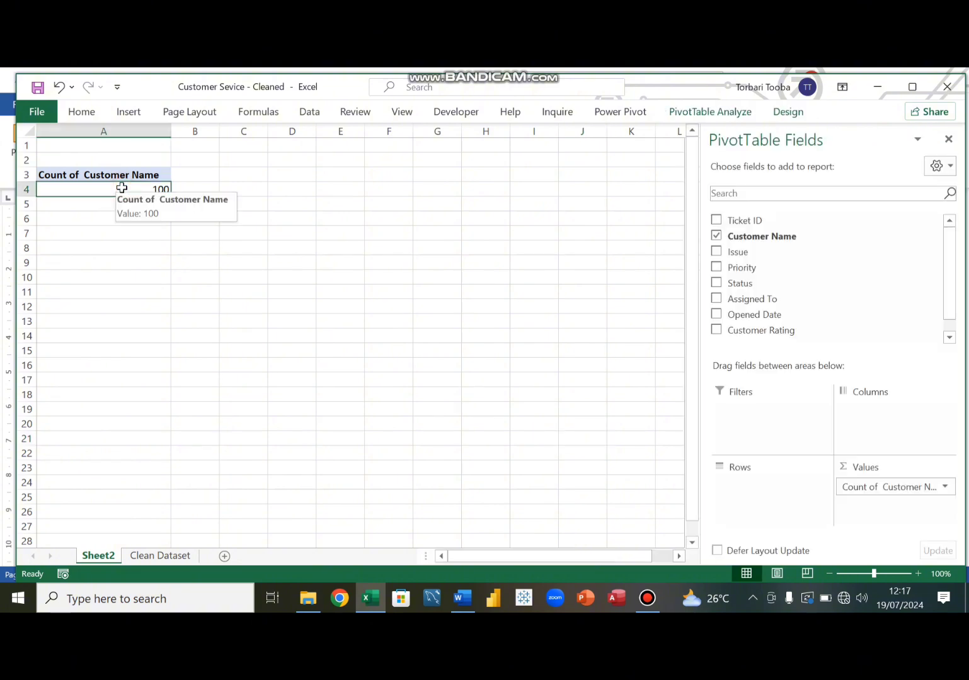
left_click(181, 557)
left_click(78, 337)
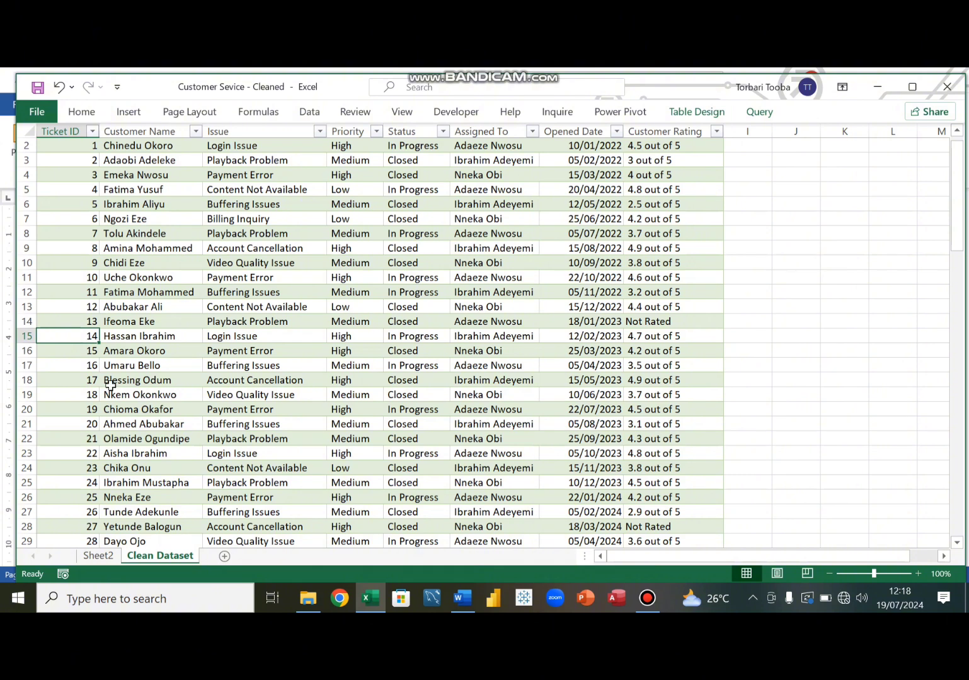
left_click(98, 557)
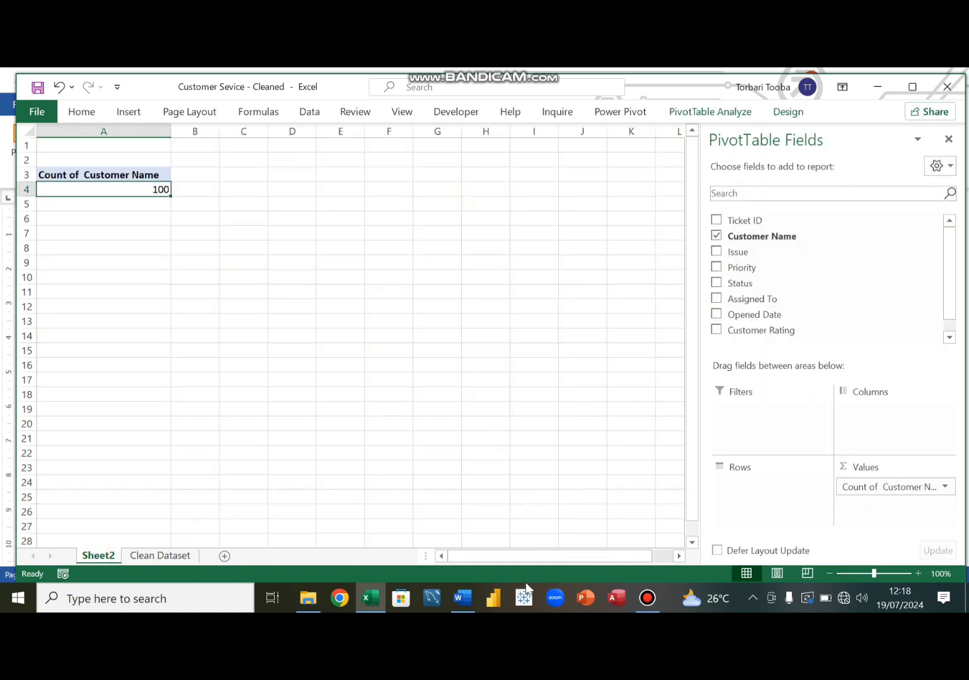
- Check the objectives document in Word, and label the customer-count PivotTable in Excel "Total Class" in cell A2
left_click(459, 601)
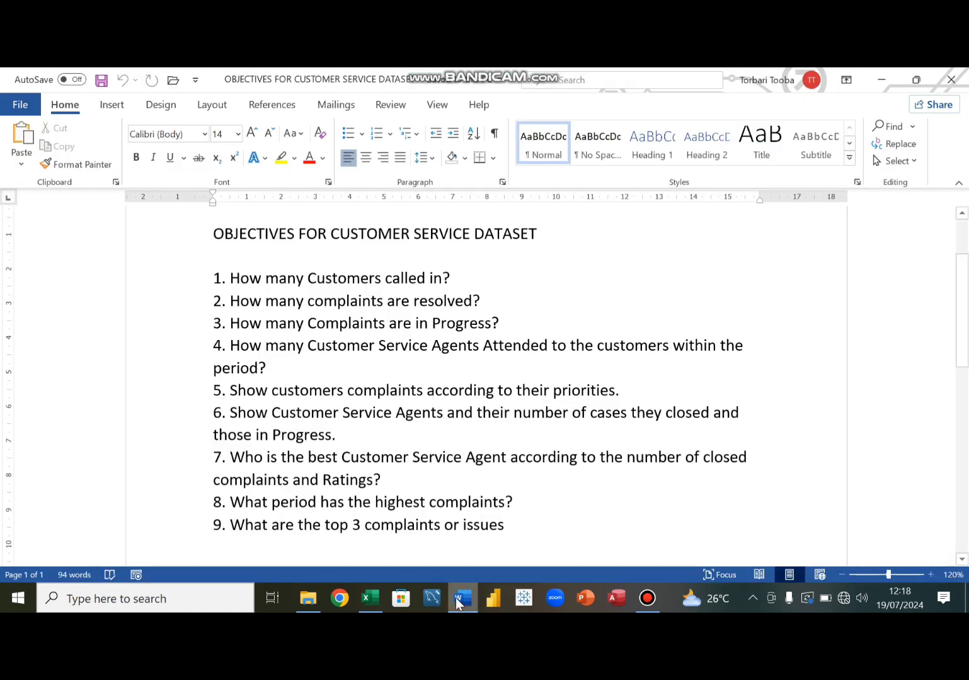
left_click(458, 600)
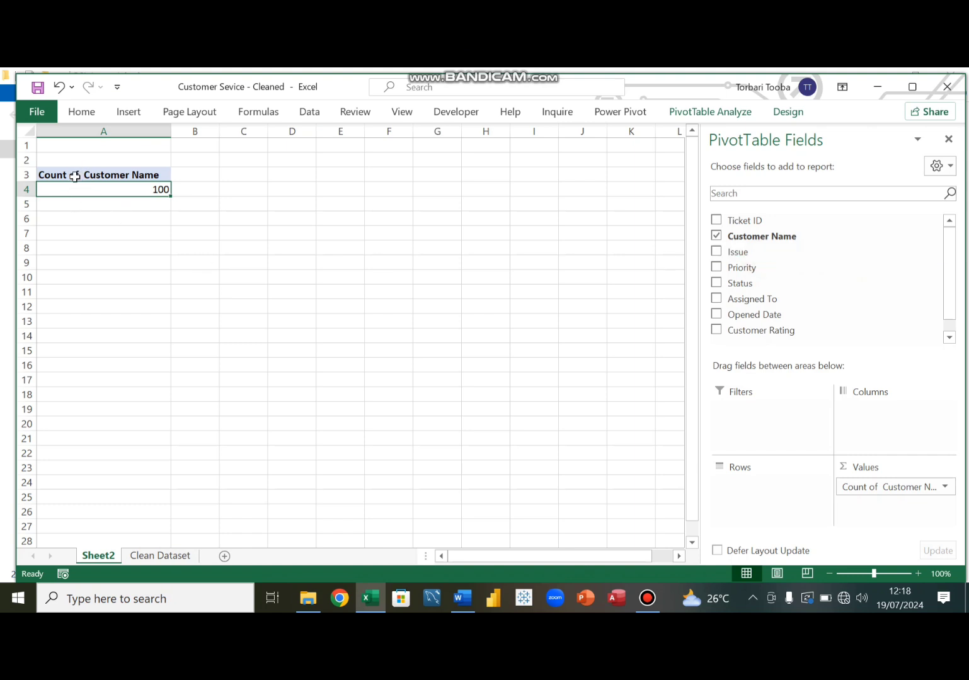
left_click(58, 163)
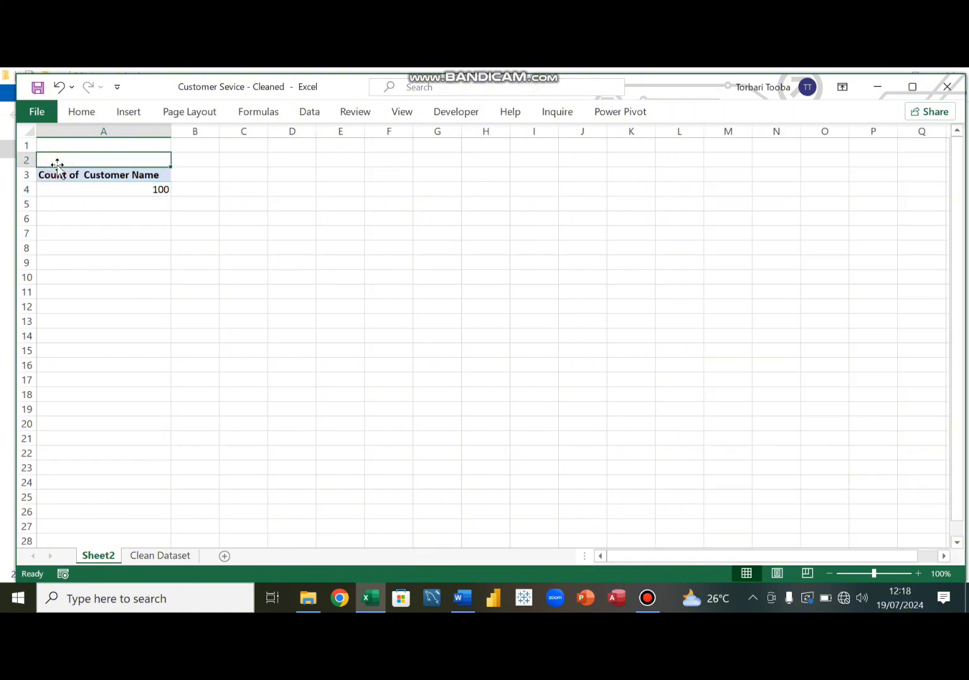
type("Tot")
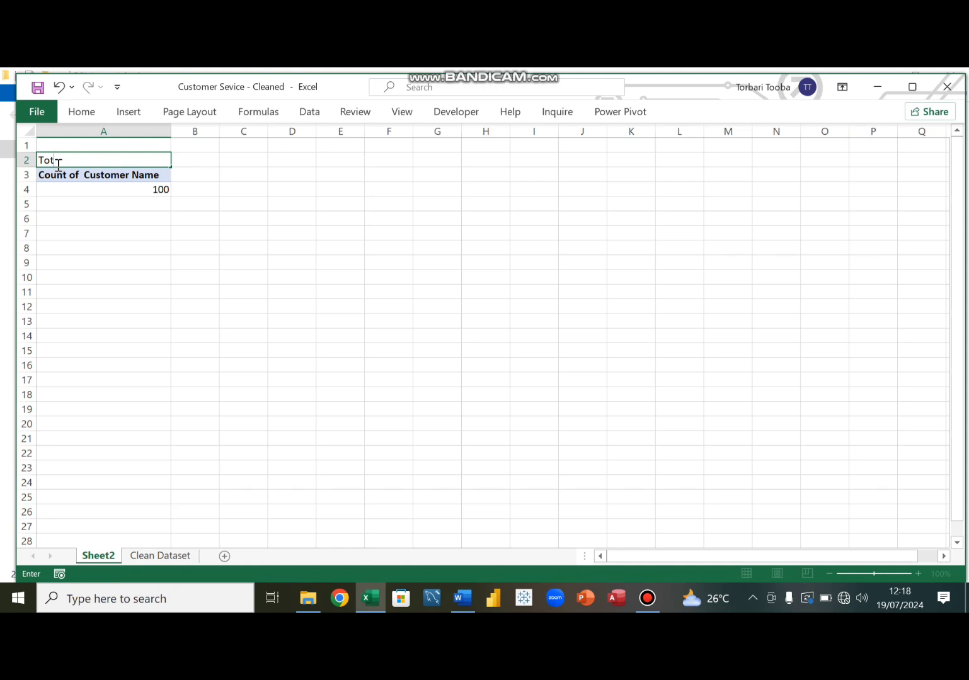
type("al Class")
key("Return")
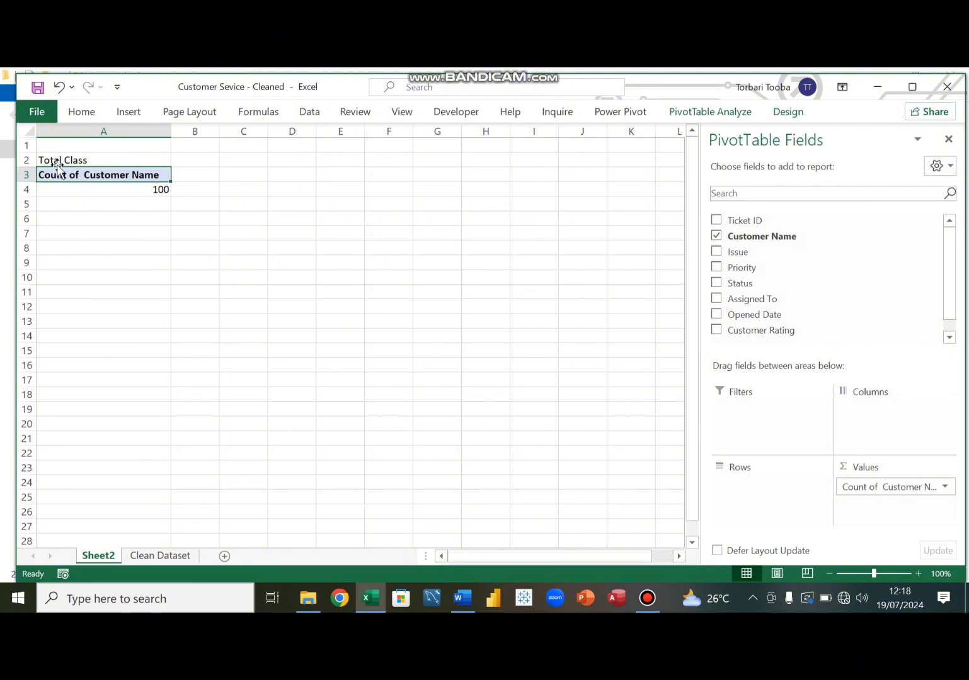
- Copy the customer-count PivotTable to cell A9 and remove the Customer Name value field from the copy
key("shift+Down")
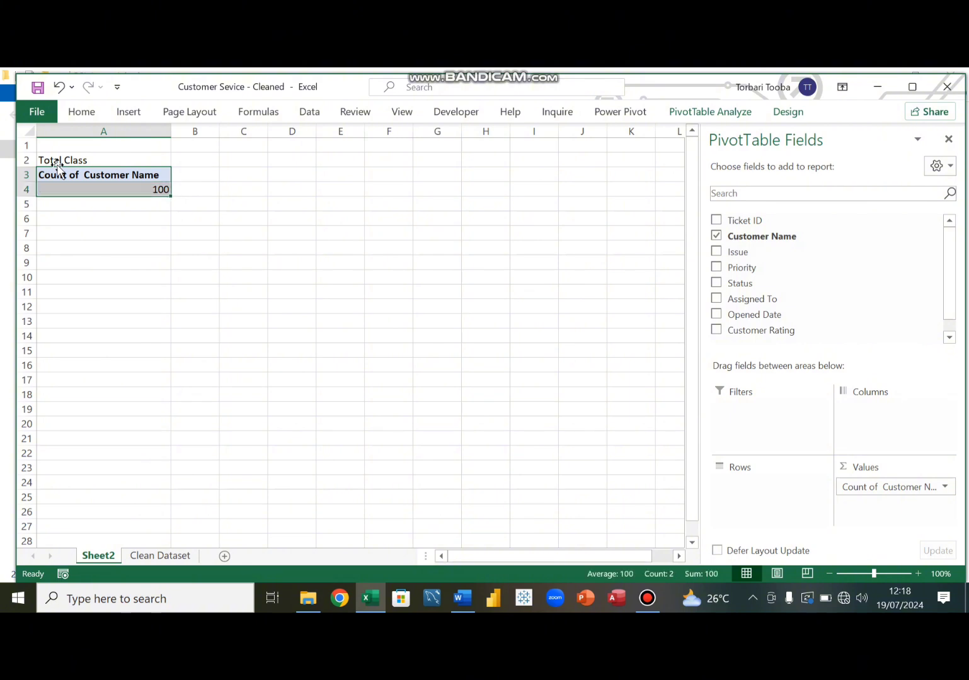
key("ctrl+c")
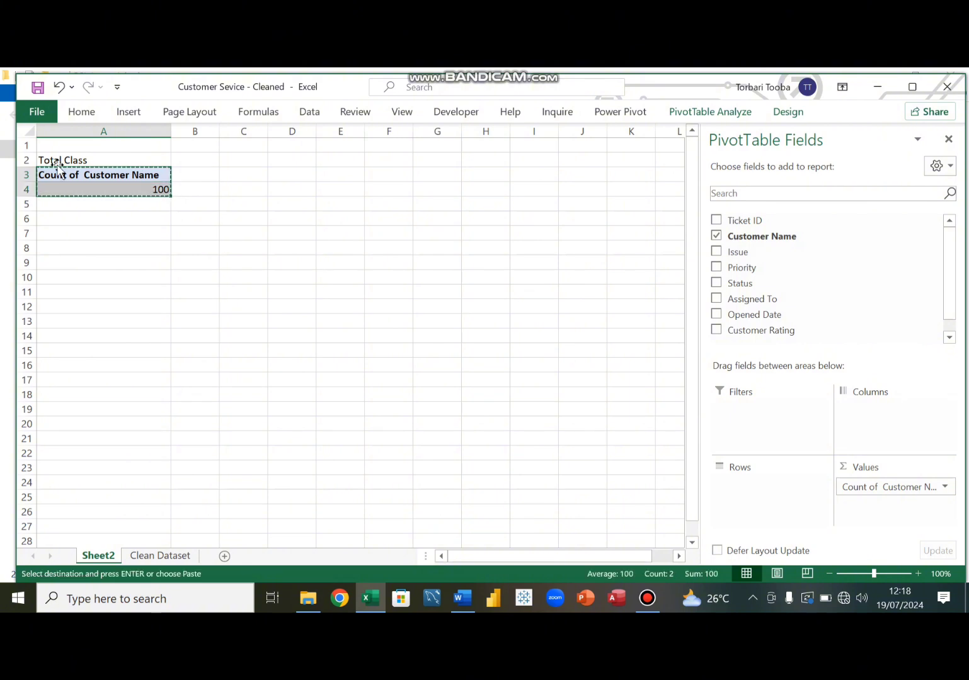
key("Down")
key("Down")
key("Down")
key("Down")
key("Down")
key("Down")
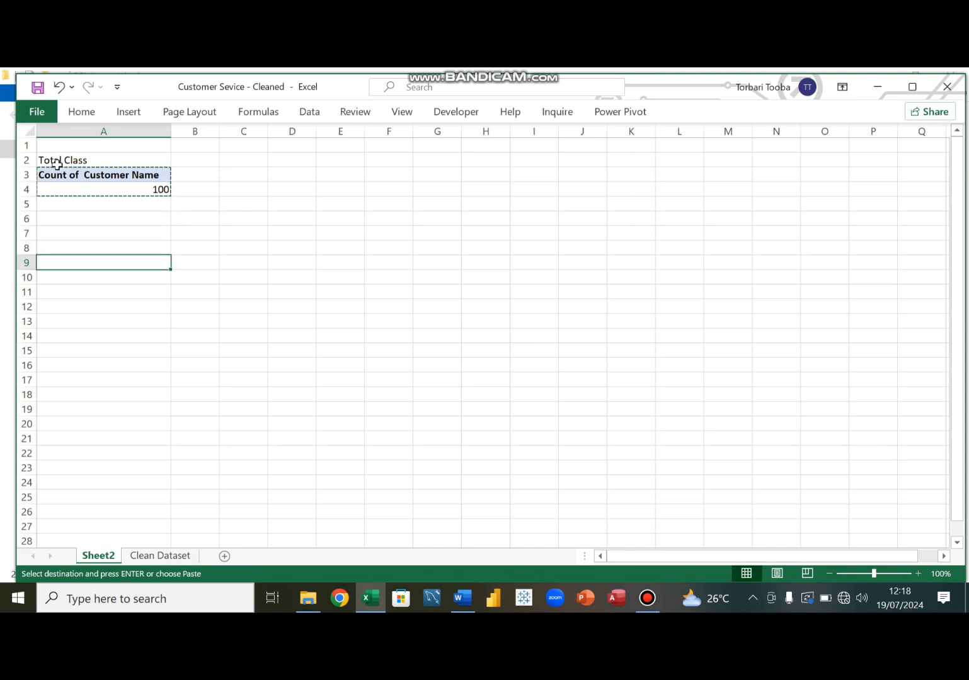
key("ctrl+v")
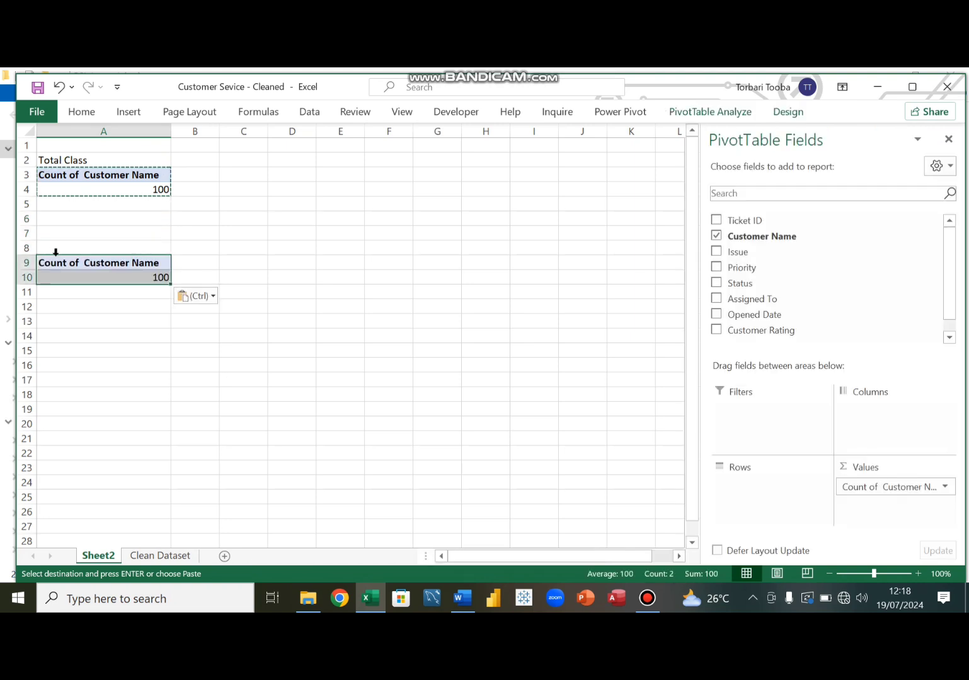
left_click(98, 277)
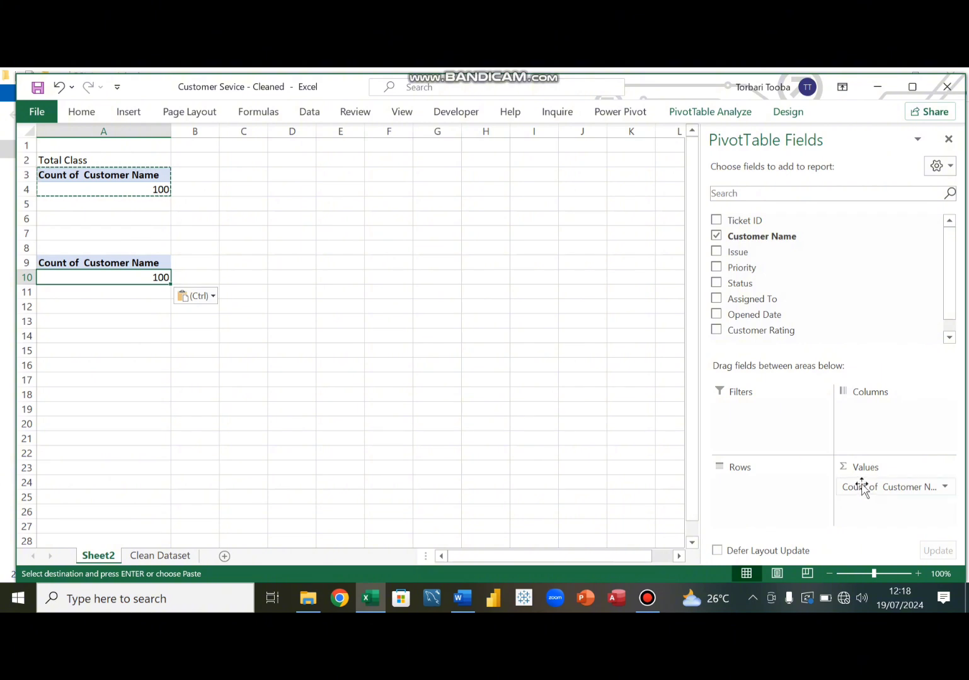
left_click_drag(869, 488, 491, 372)
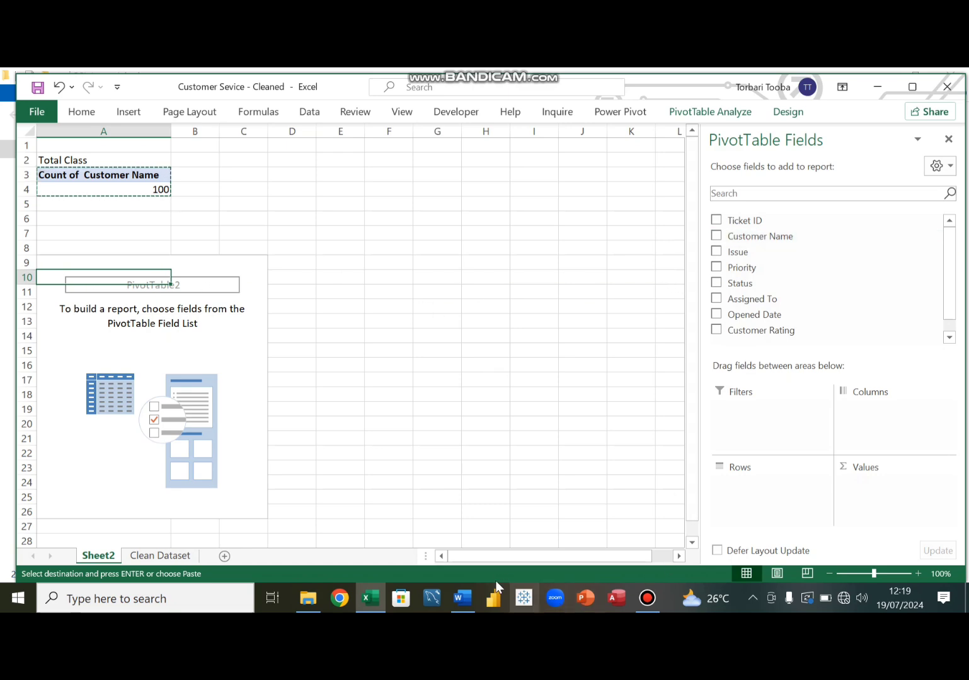
- Check the objectives in Word, and set the copied PivotTable in Excel to count Customer Name with Status as rows
left_click(464, 599)
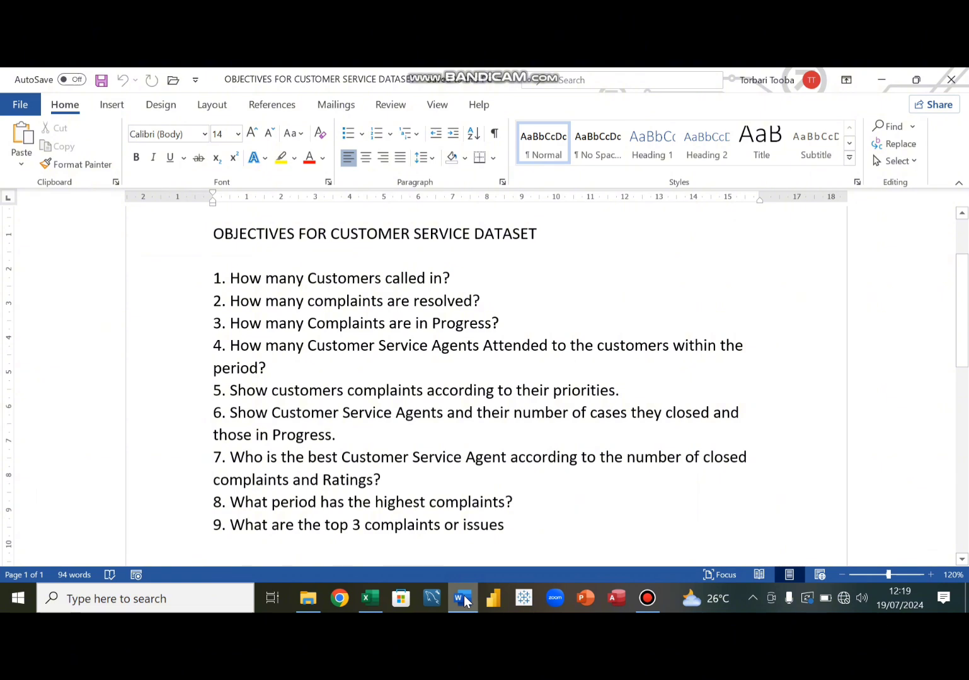
left_click(463, 599)
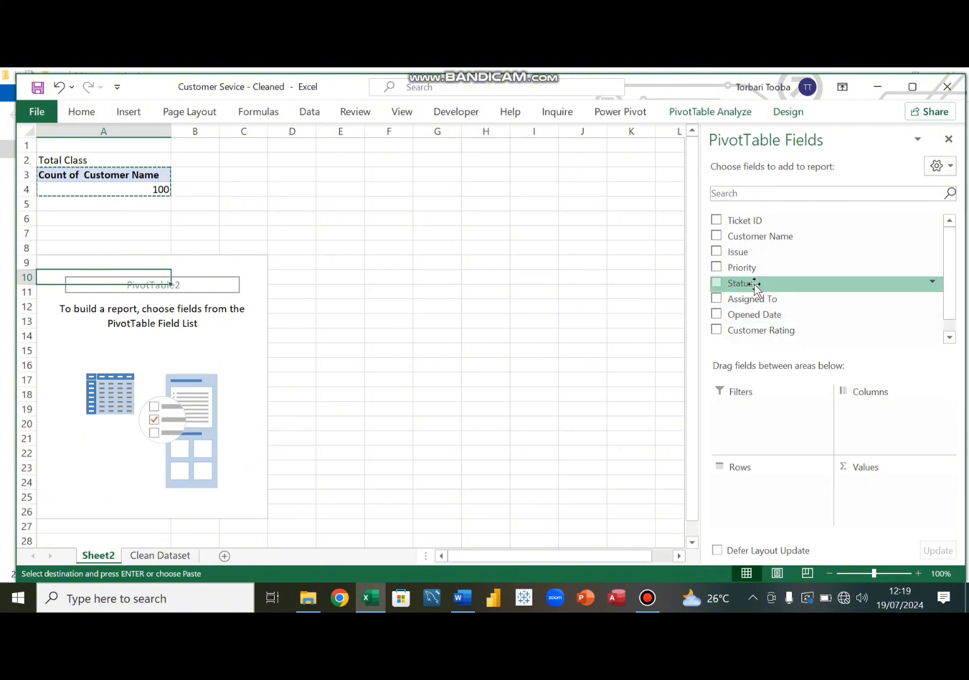
left_click_drag(754, 285, 753, 496)
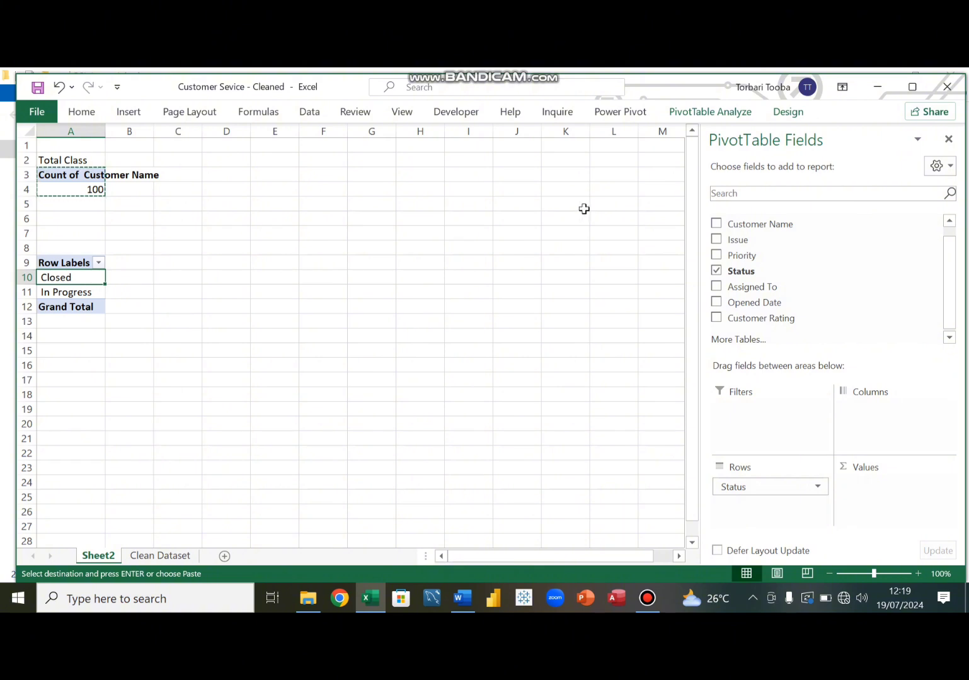
left_click_drag(750, 224, 874, 492)
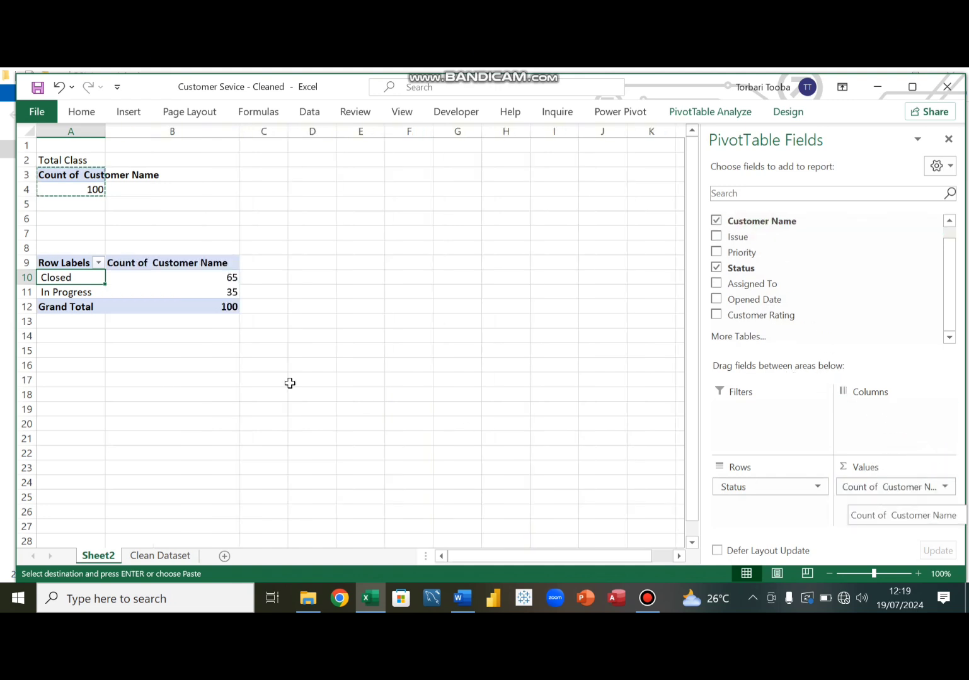
left_click(219, 295)
left_click(220, 278)
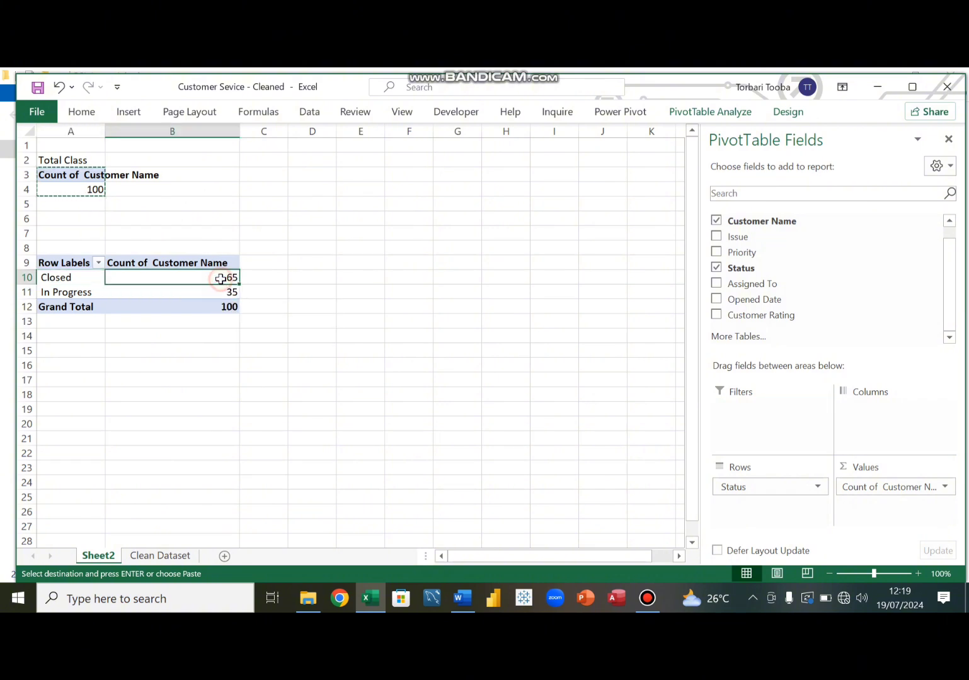
- Label the status PivotTable "2. Number of Resolved complaints" in cell A8
left_click(68, 250)
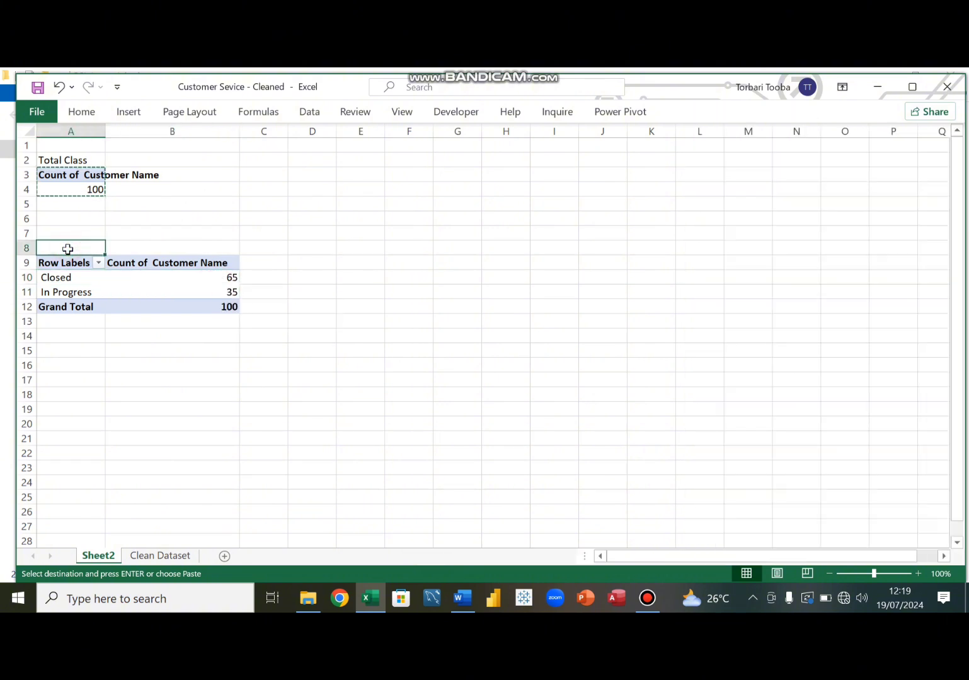
type("N")
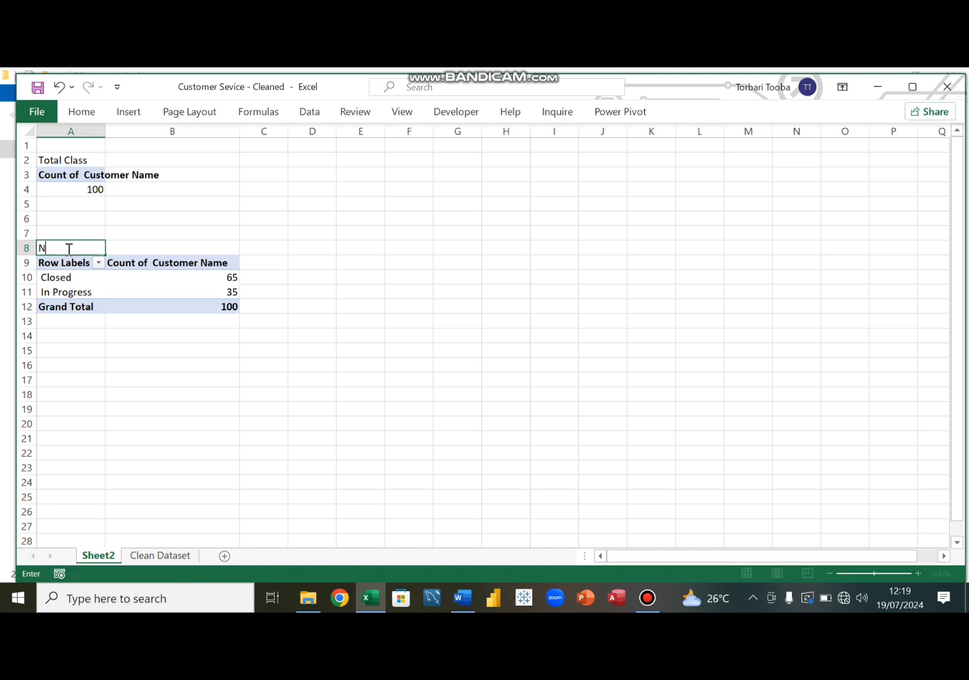
key("BackSpace")
type("2. Number of Cl")
key("BackSpace")
type("Resolve")
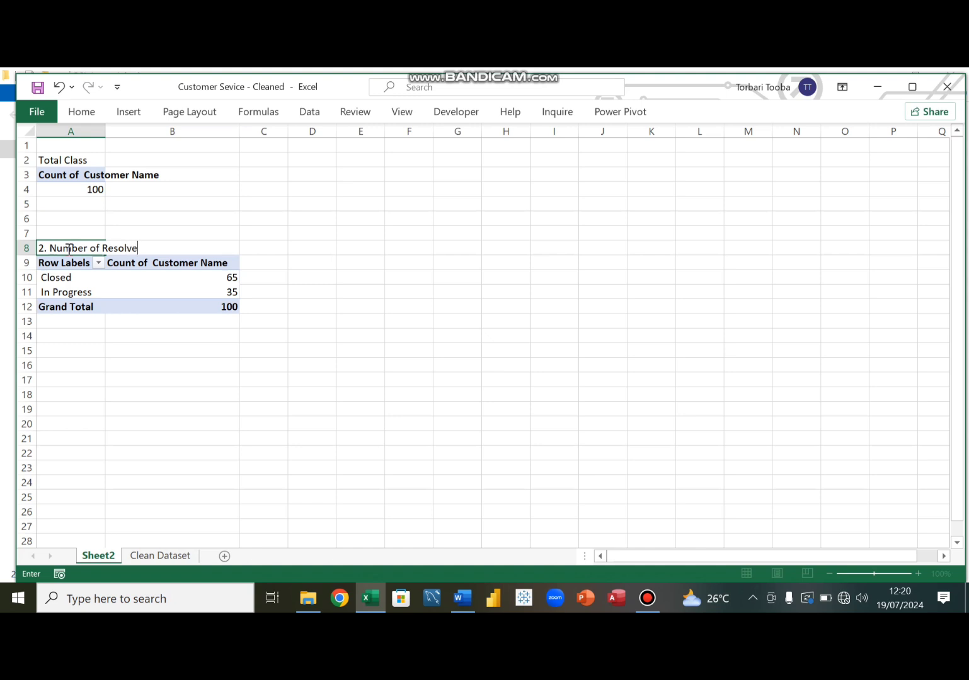
type("d complaints")
key("Return")
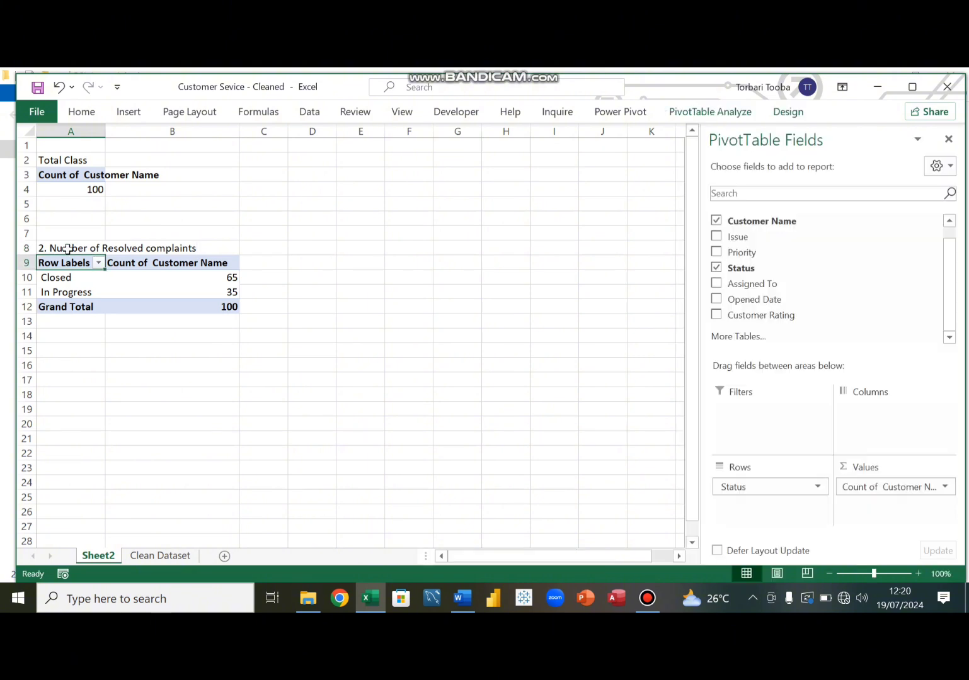
- Number the customer-count PivotTable's label in cell A2 so it reads "1. Total Class"
double_click(42, 160)
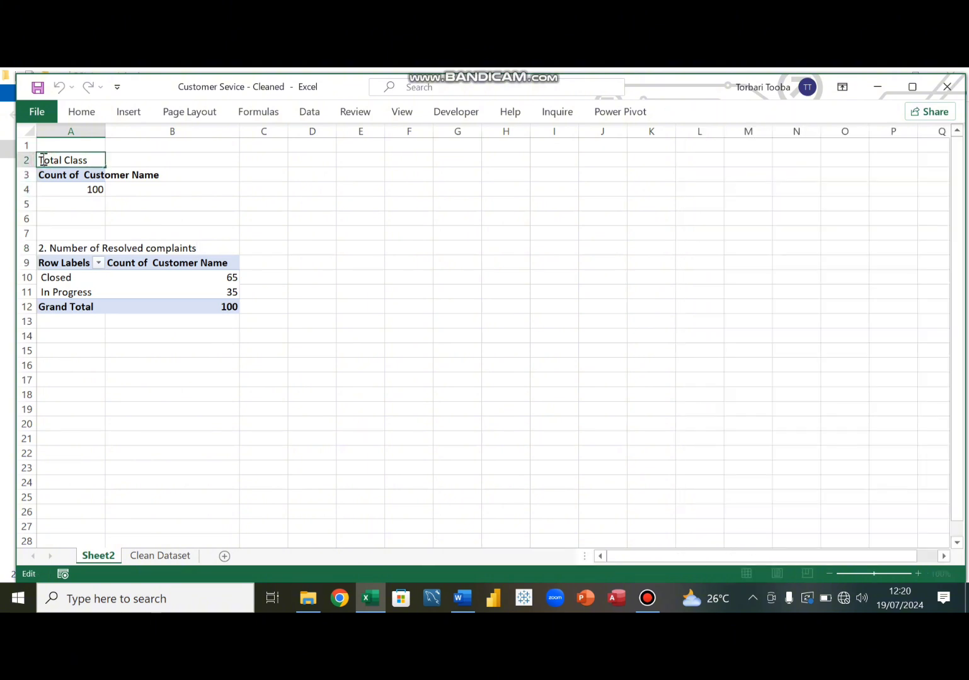
type("1.")
key("Return")
key("Down")
key("Down")
key("Down")
key("Down")
key("Down")
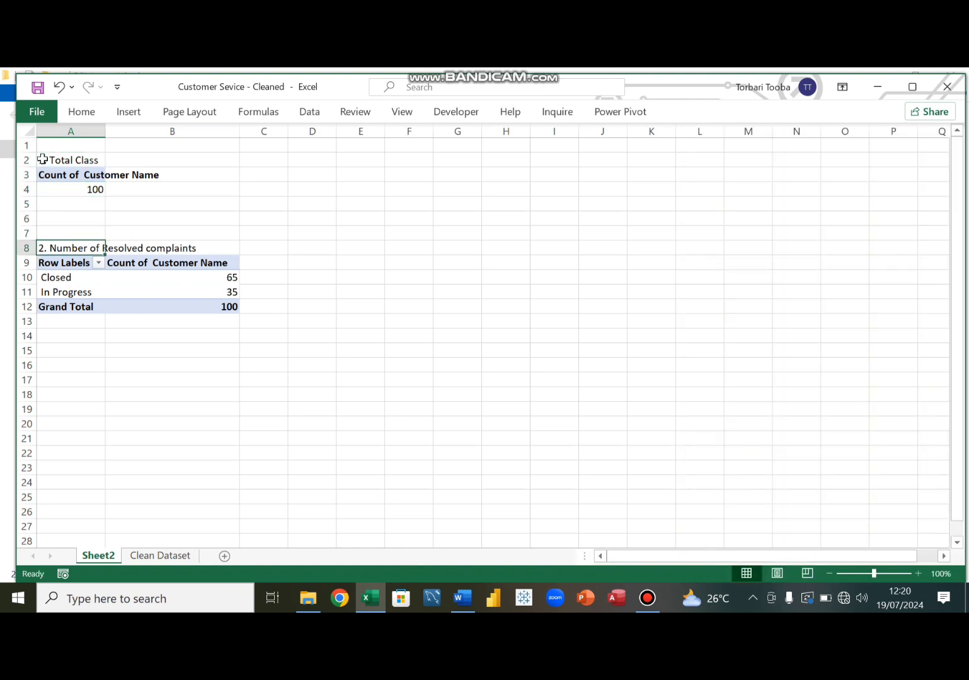
- Copy the status PivotTable in A9:B12 and paste the copy at cell A18
left_click(58, 264)
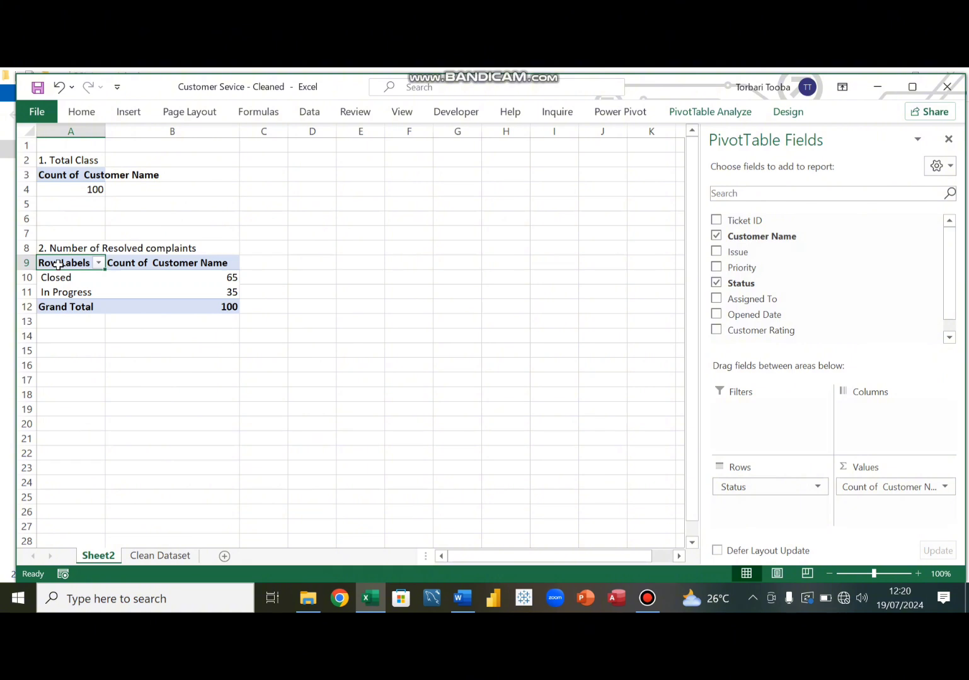
key("shift+Right")
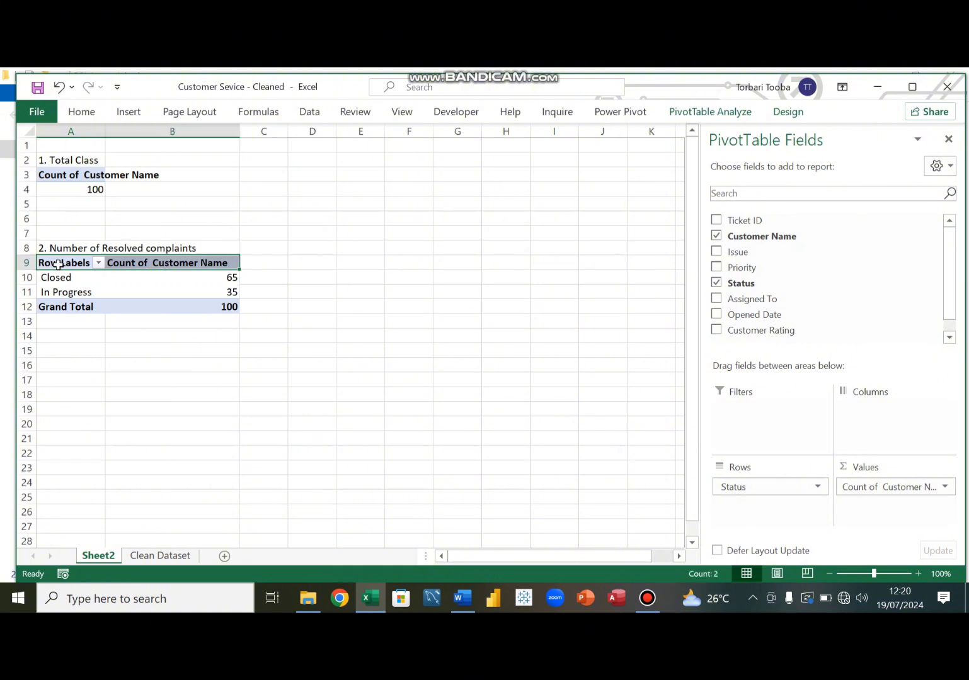
key("shift+Down")
key("shift+Down")
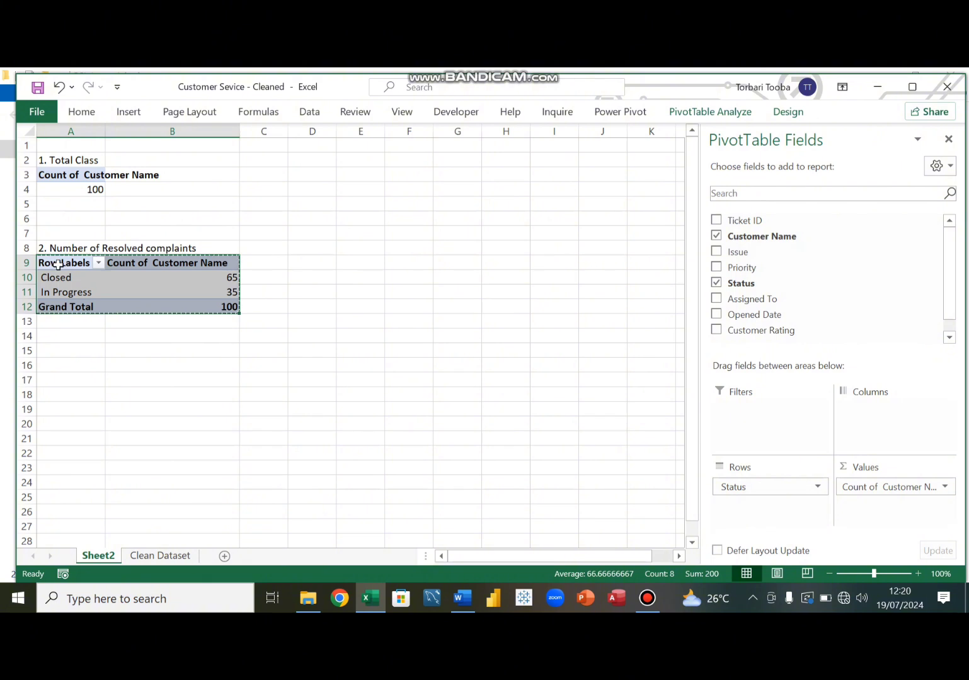
key("Down")
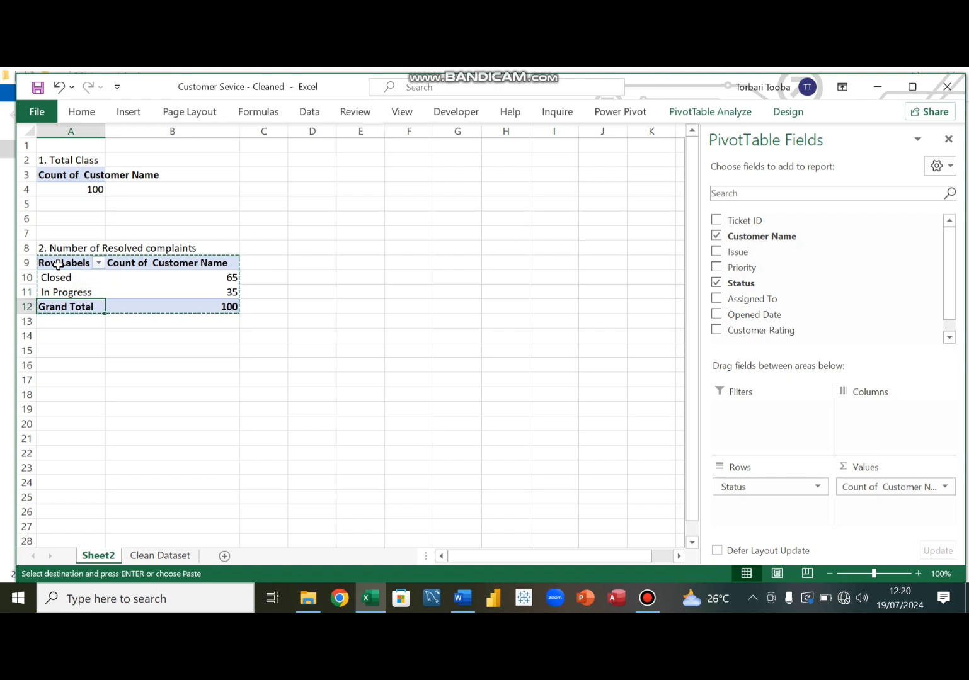
key("Down")
key("Down")
key("Down")
key("Down")
key("Down")
key("Down")
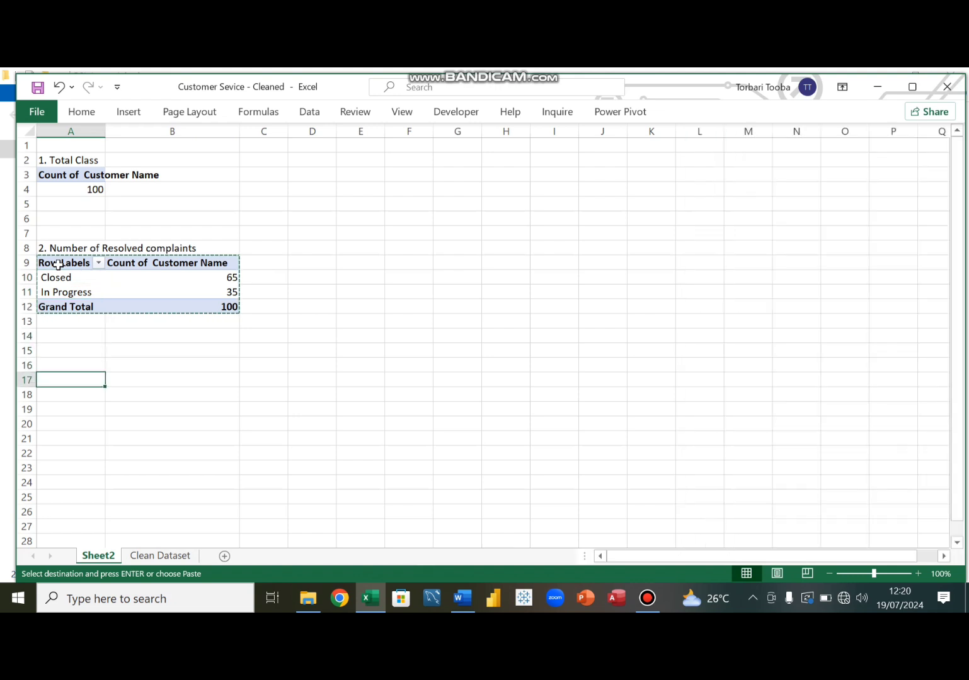
key("ctrl+v")
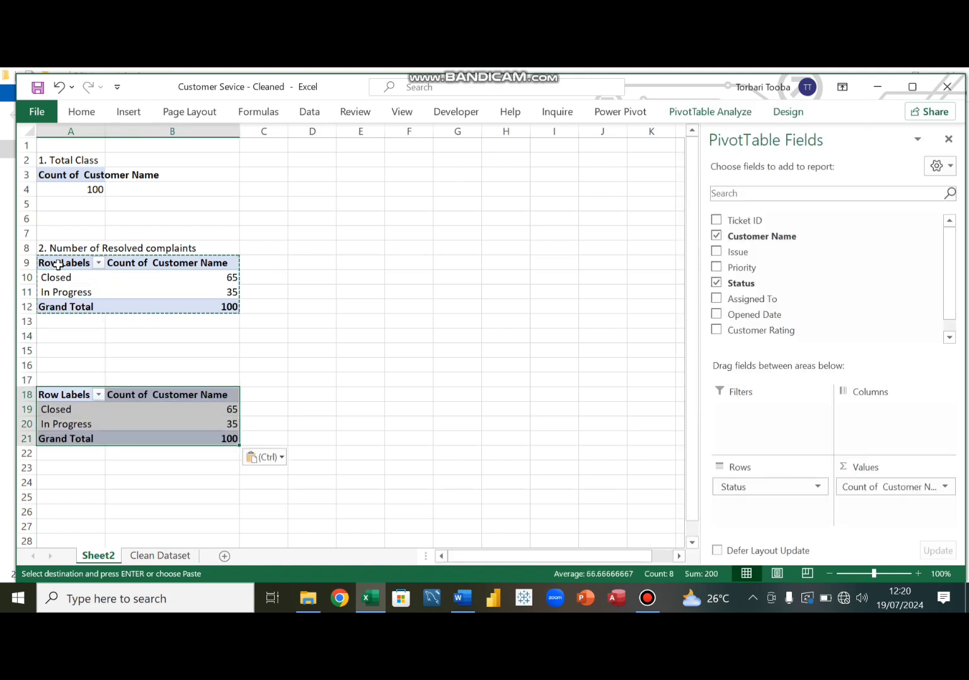
- Remove the Status row field and the Customer Name value field from the PivotTable copy at A18
left_click(134, 424)
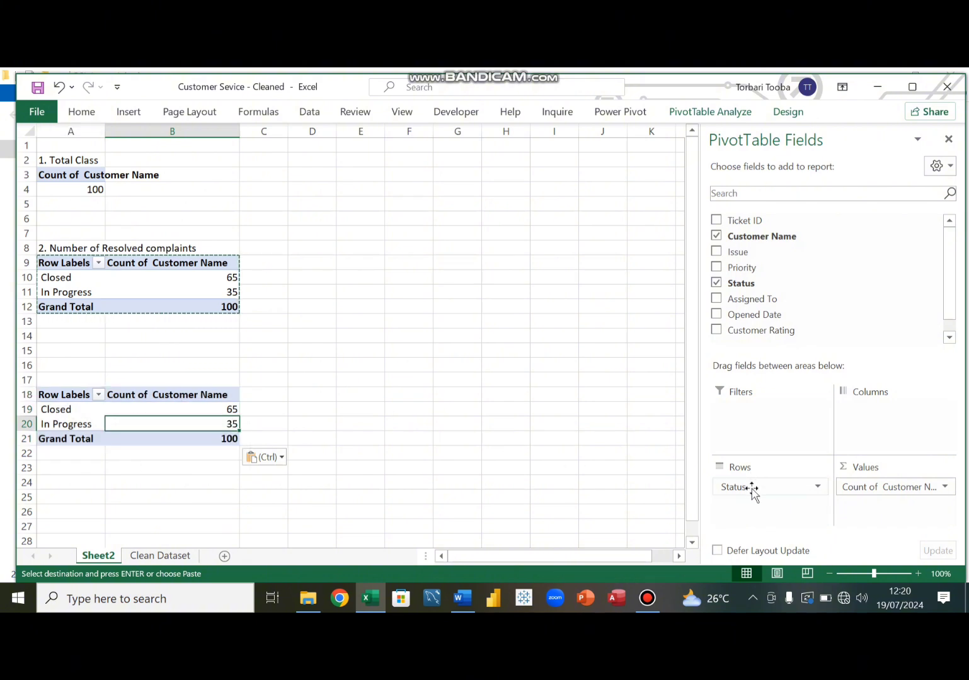
left_click_drag(751, 491, 547, 444)
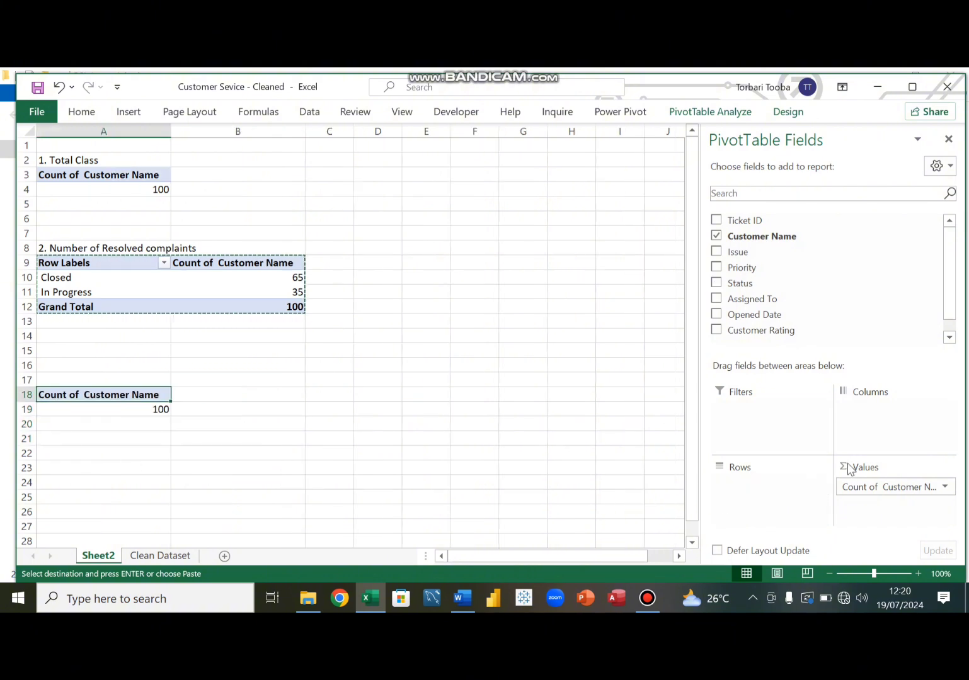
left_click_drag(868, 488, 498, 389)
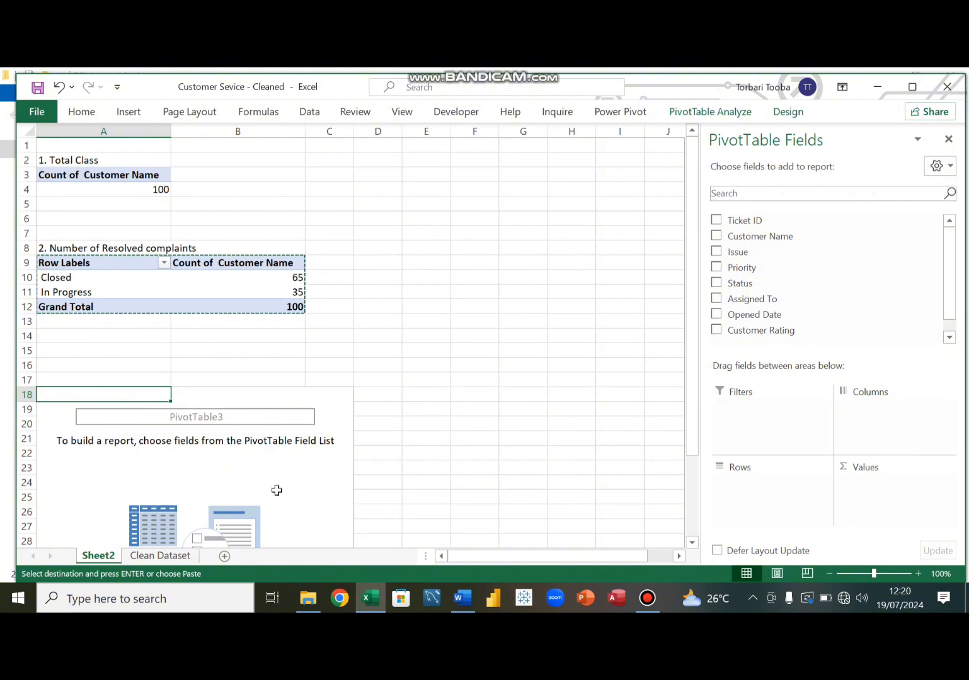
- Check the objectives in Word, and change the label in Excel cell A8 to "2. Number of complaints resolved & In progress"
left_click(468, 602)
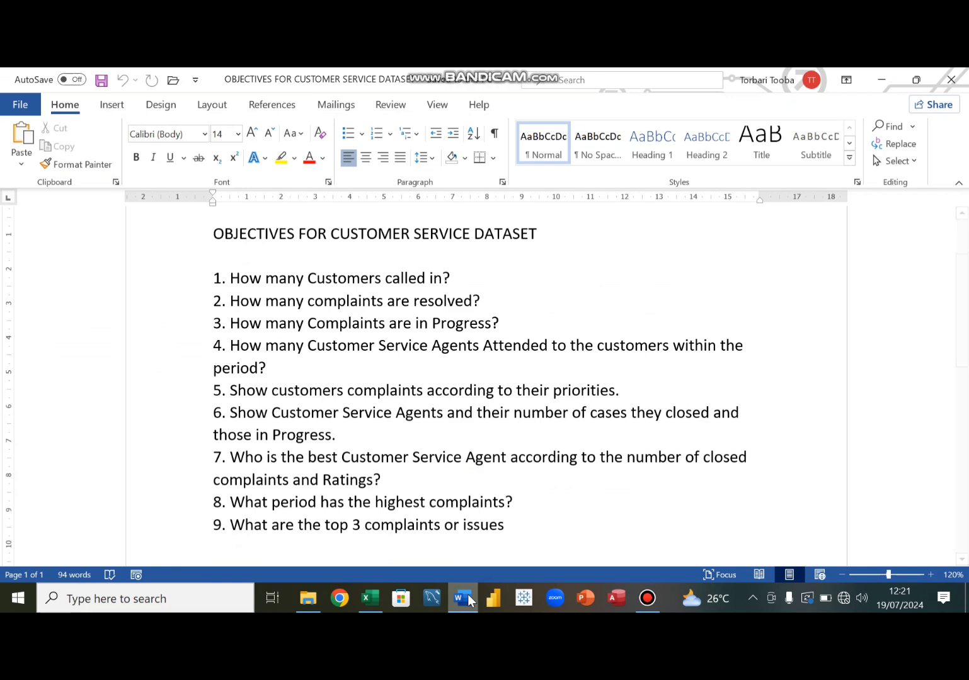
left_click(469, 602)
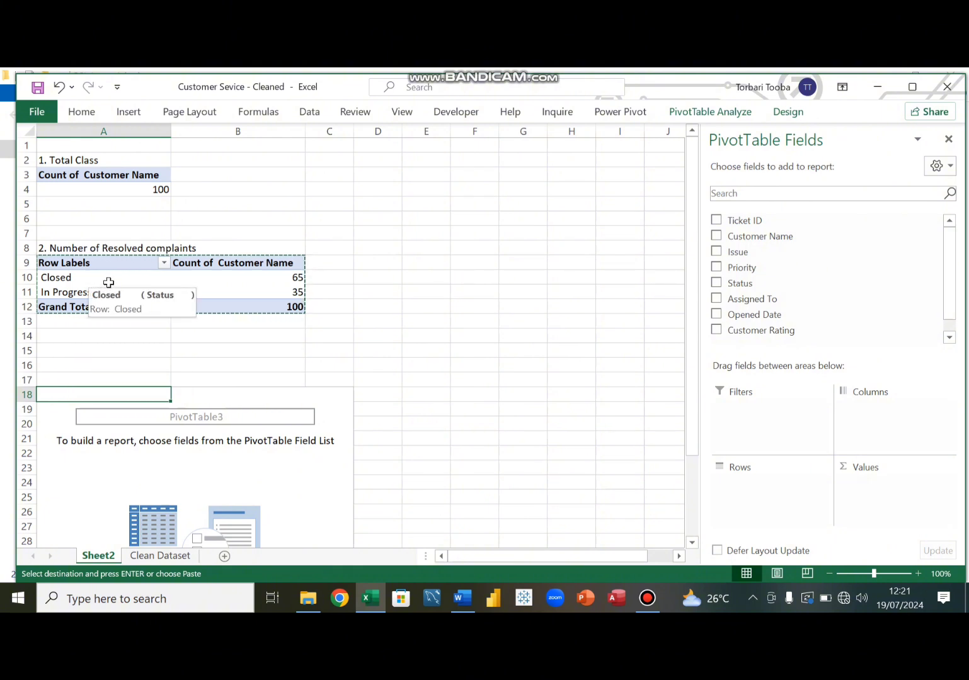
double_click(145, 248)
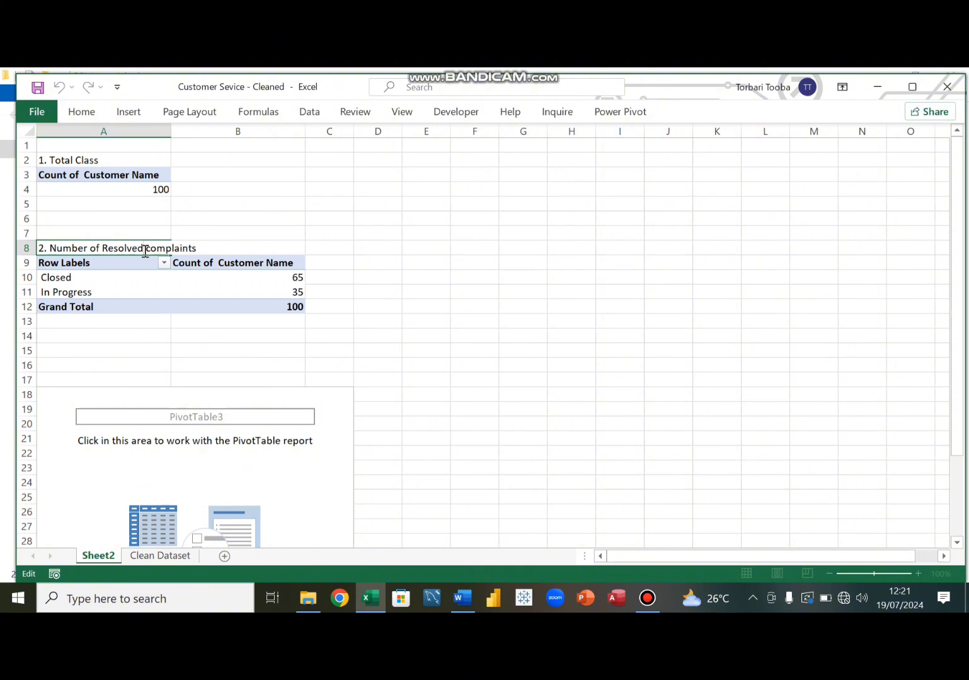
key("BackSpace")
key("BackSpace")
key("BackSpace")
key("BackSpace")
key("BackSpace")
key("BackSpace")
key("BackSpace")
key("BackSpace")
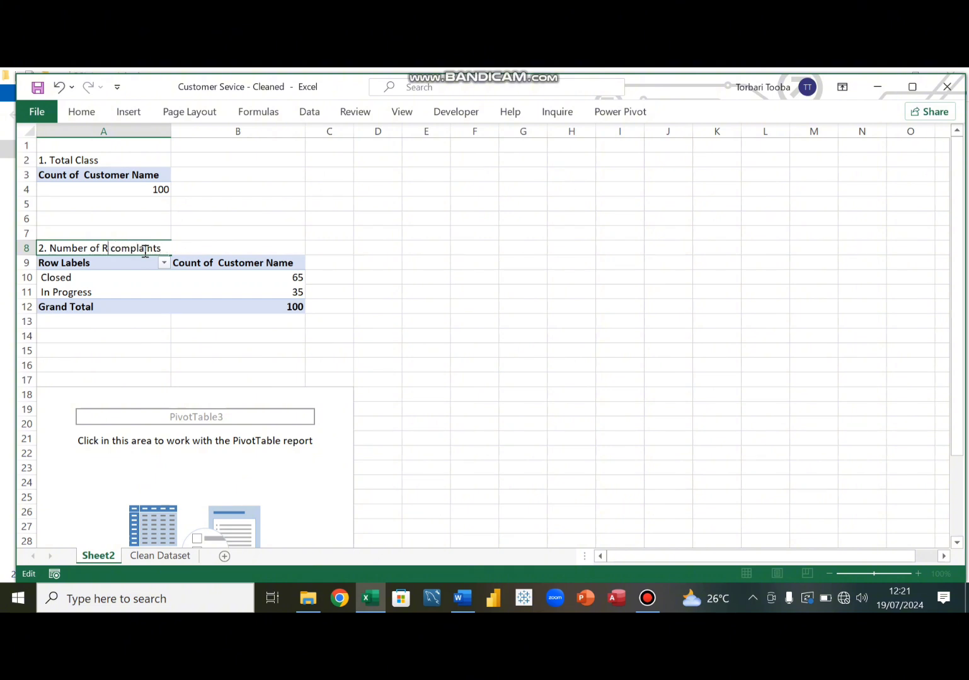
key("BackSpace")
key("Right")
key("Right")
key("Right")
key("Right")
key("Right")
key("Right")
key("Right")
key("Right")
key("Right")
key("Right")
type("resolved ")
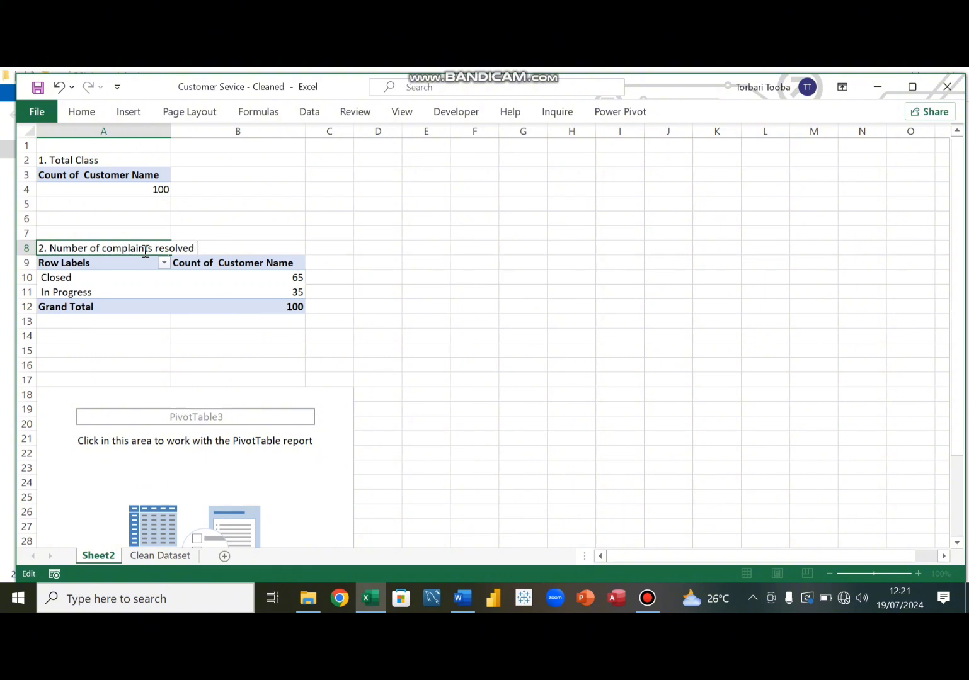
type("& In progress")
key("Return")
key("Return")
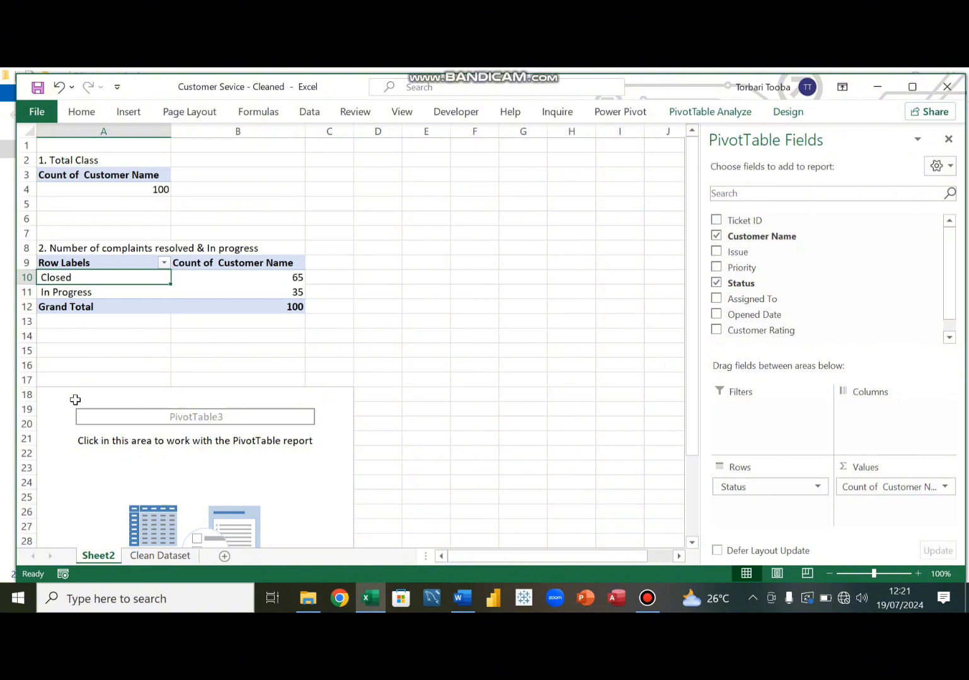
- Check the objectives in Word, and set the empty PivotTable at A18 in Excel to count Customer Name with Assigned To as rows
left_click(53, 412)
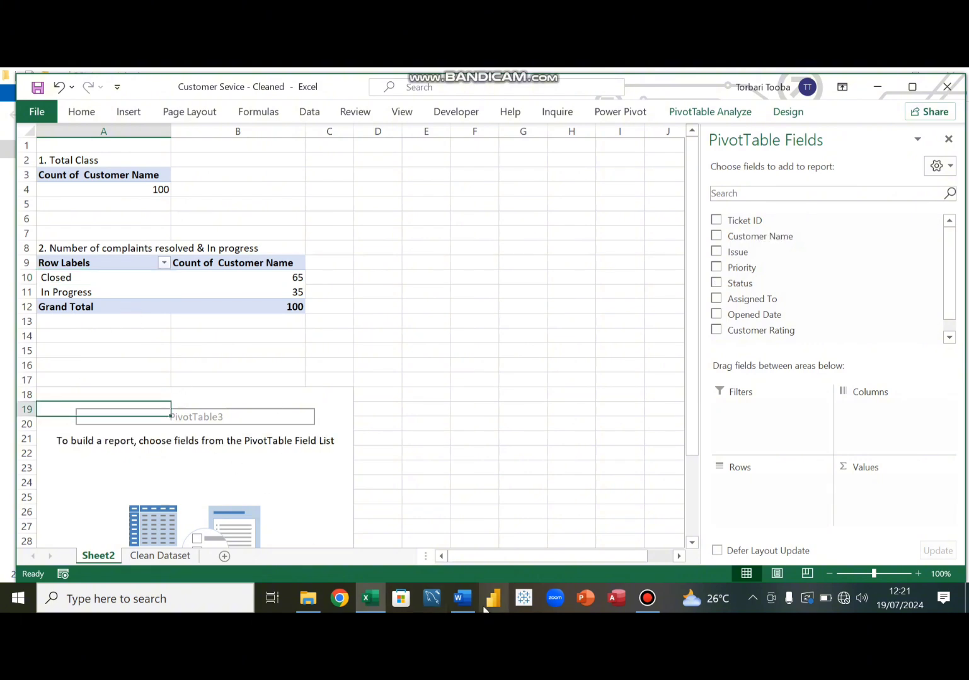
left_click(462, 600)
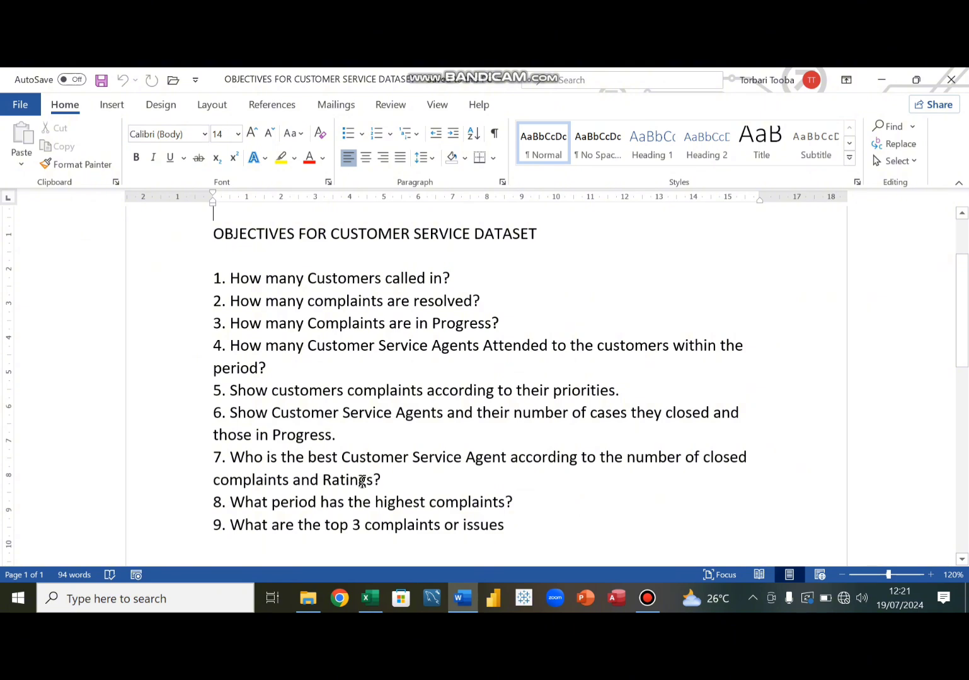
left_click(463, 599)
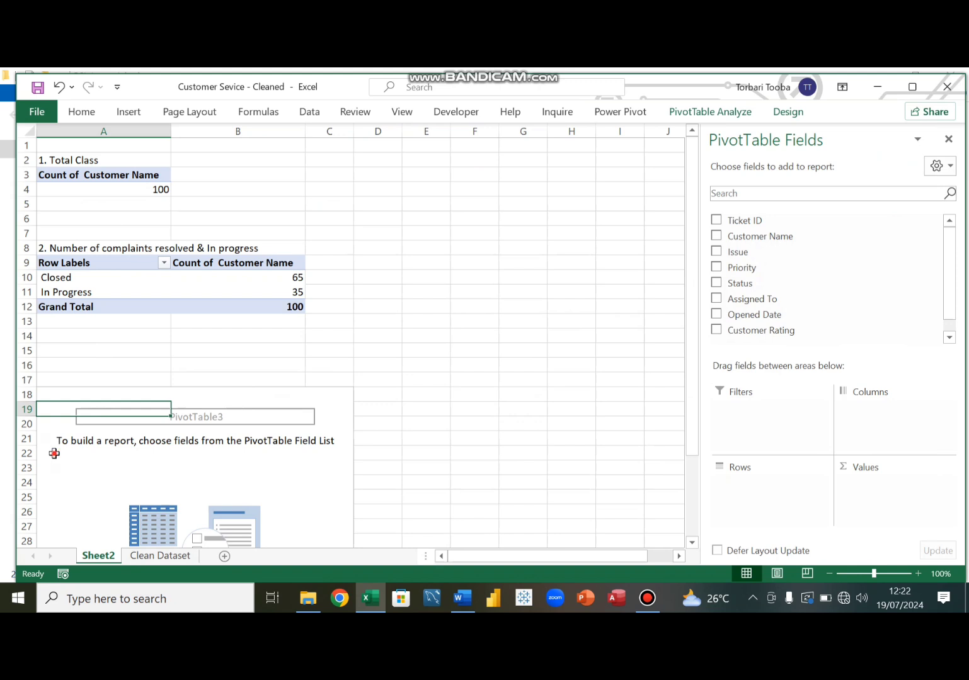
left_click(55, 454)
key("Down")
key("Down")
key("Down")
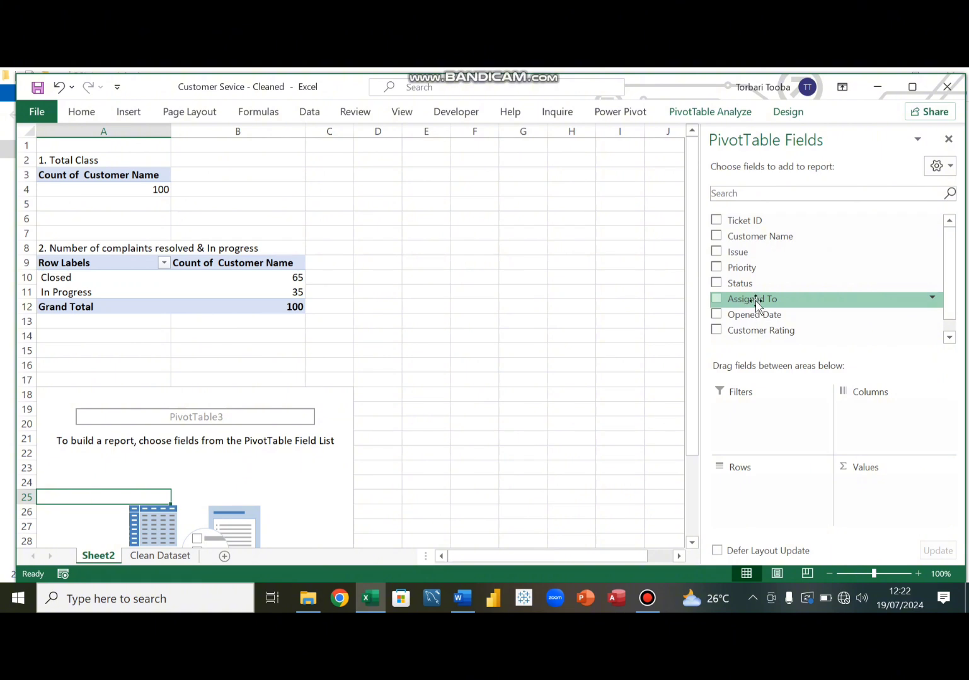
left_click_drag(752, 300, 745, 515)
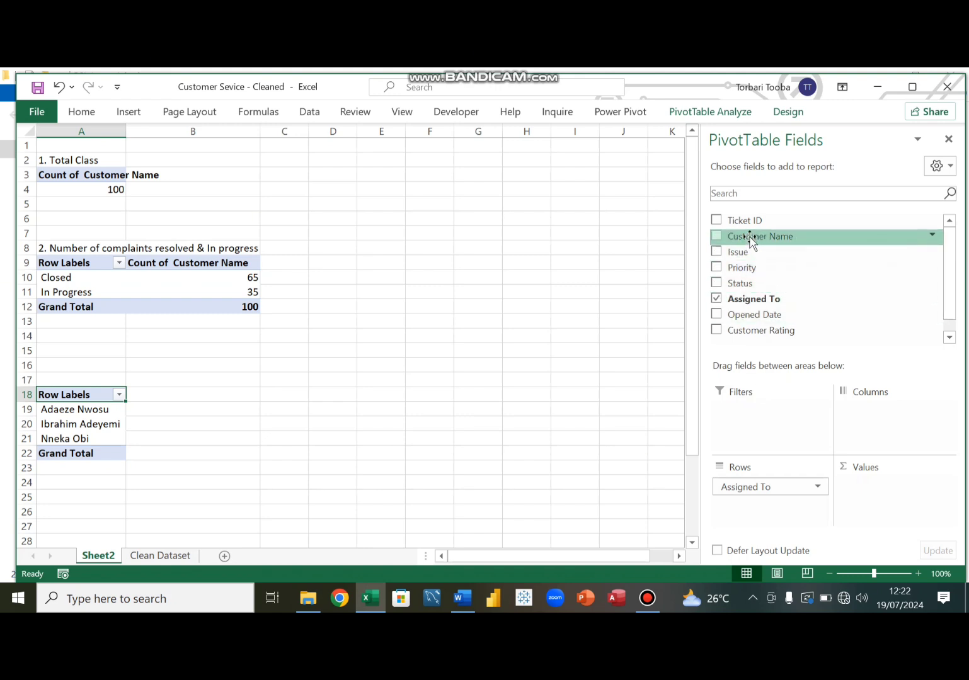
left_click_drag(749, 239, 882, 494)
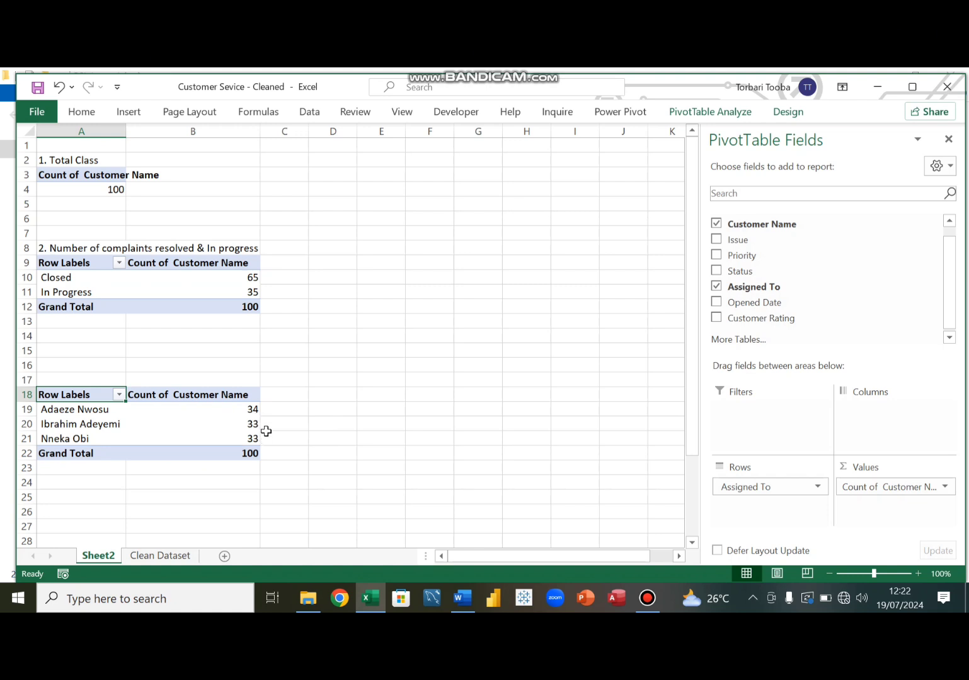
- Label the Assigned To PivotTable "4. Customer Service Agent" in cell A17
left_click(216, 434)
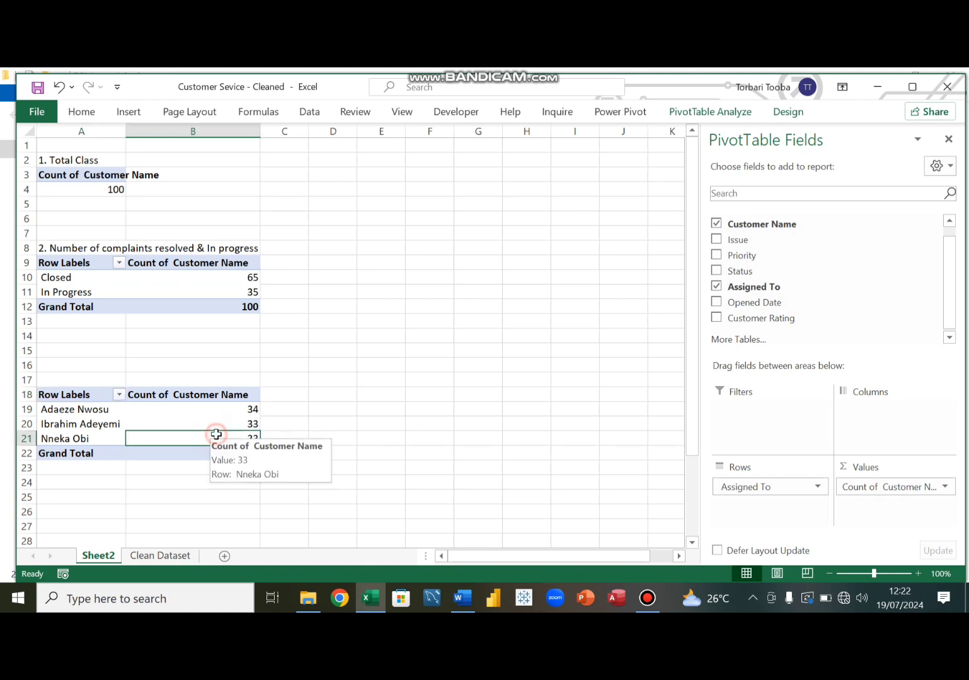
left_click(81, 379)
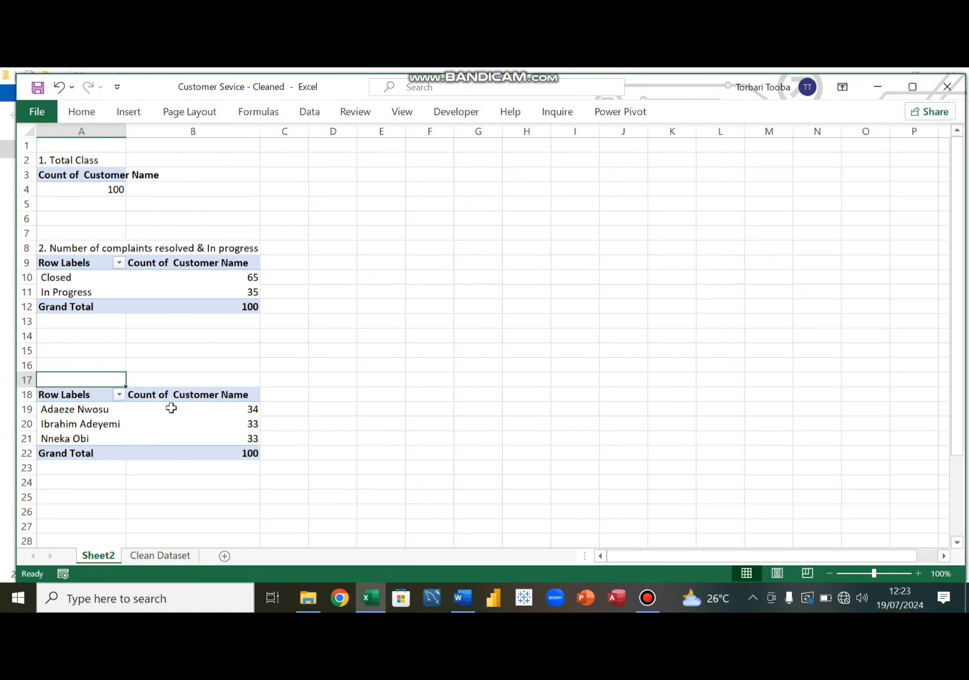
type("4.")
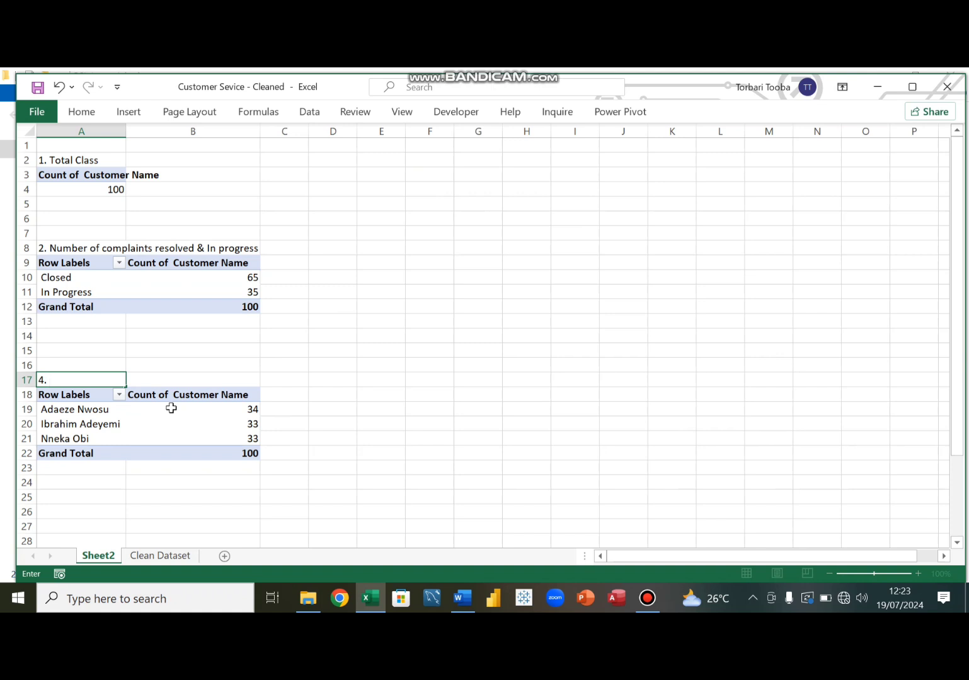
type(" Customer Service Agent")
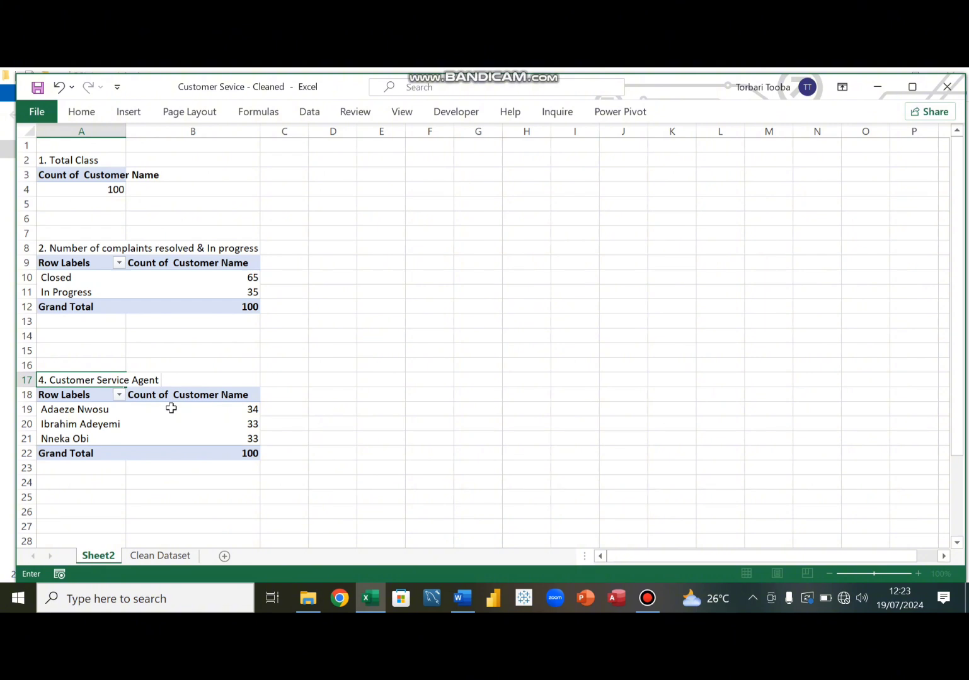
key("Return")
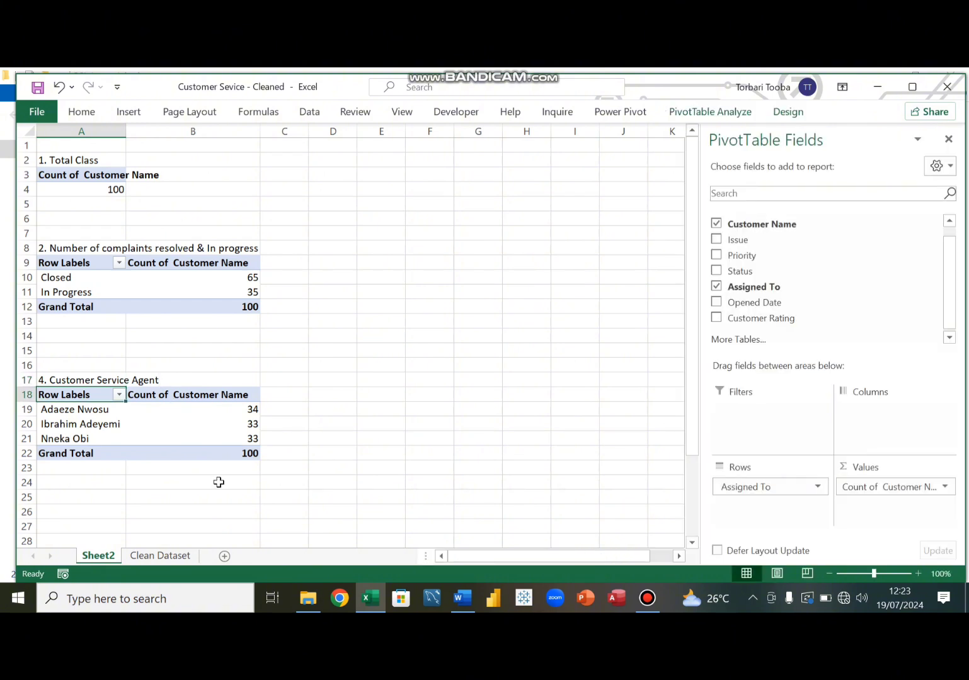
- Check the objectives in Word, and copy the customer service agent PivotTable in Excel from A18:B22 to cell A29
left_click(463, 601)
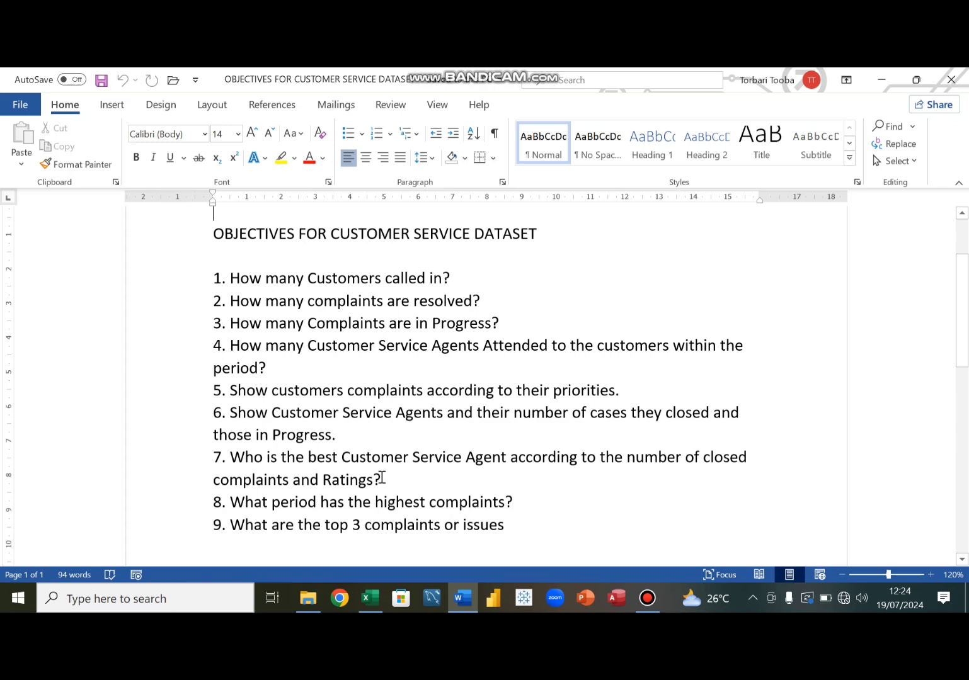
left_click(369, 598)
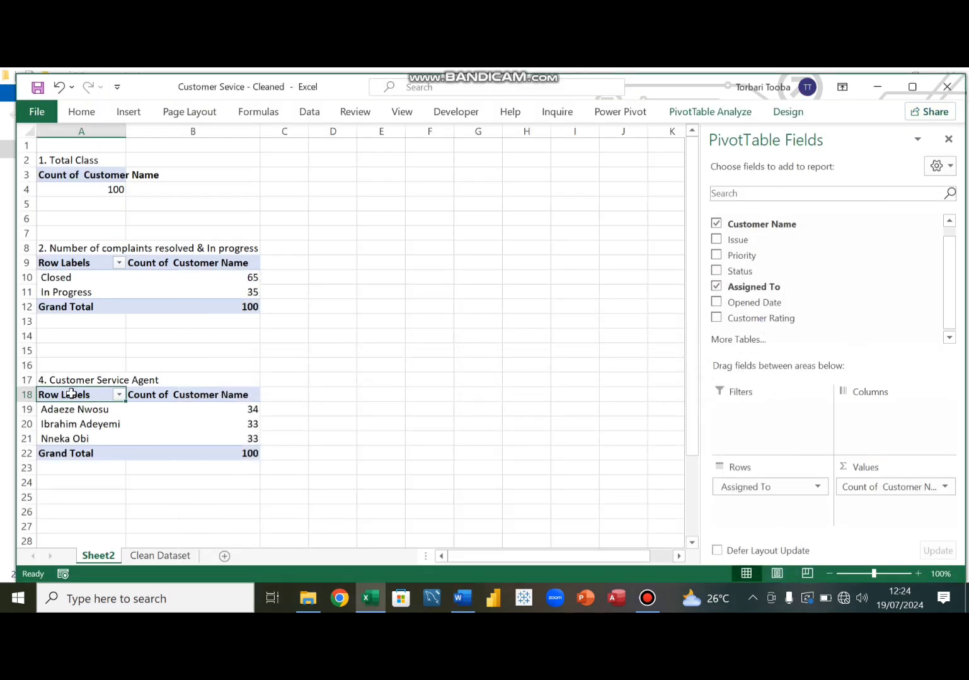
key("shift+Right")
key("shift+Down")
key("shift+Down")
key("shift+Down")
key("shift+Down")
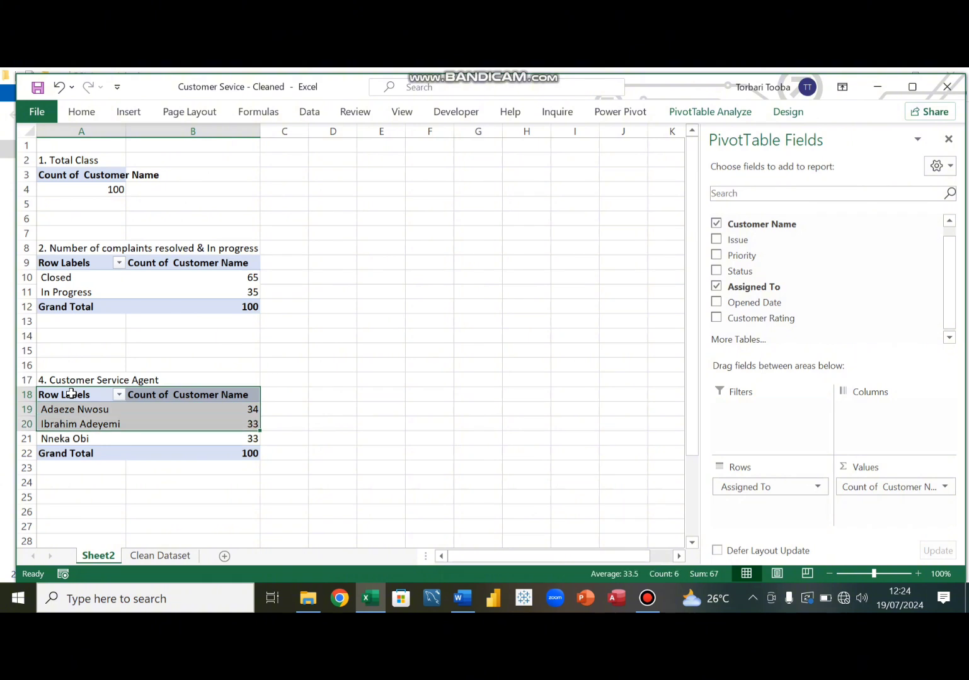
key("ctrl+c")
key("Down")
key("Down")
key("Down")
key("Down")
key("Down")
key("Down")
key("Down")
key("Down")
key("Down")
key("Down")
key("Down")
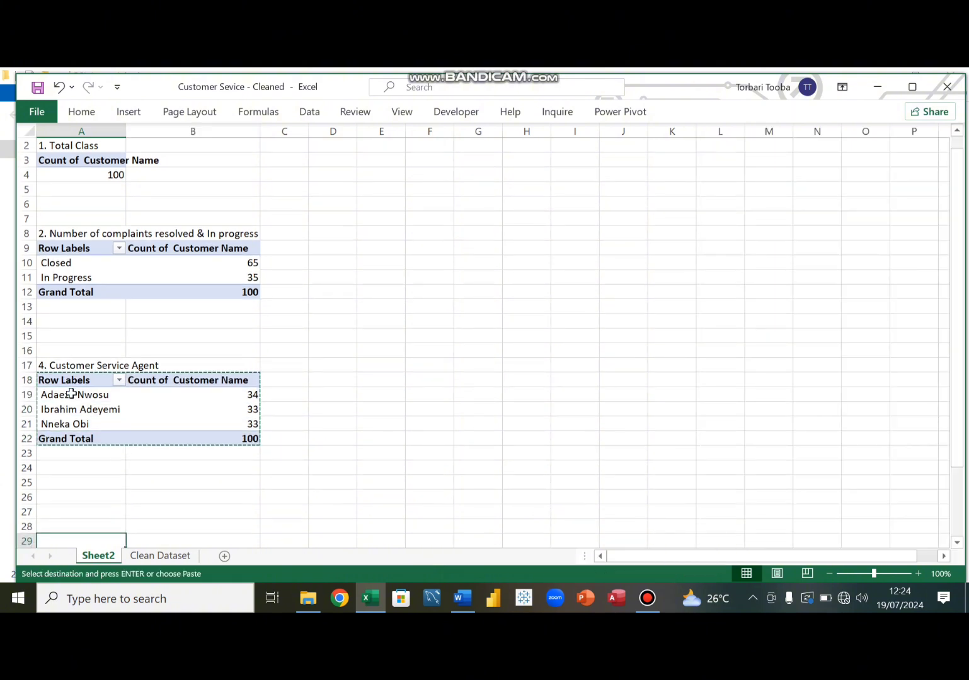
key("ctrl+v")
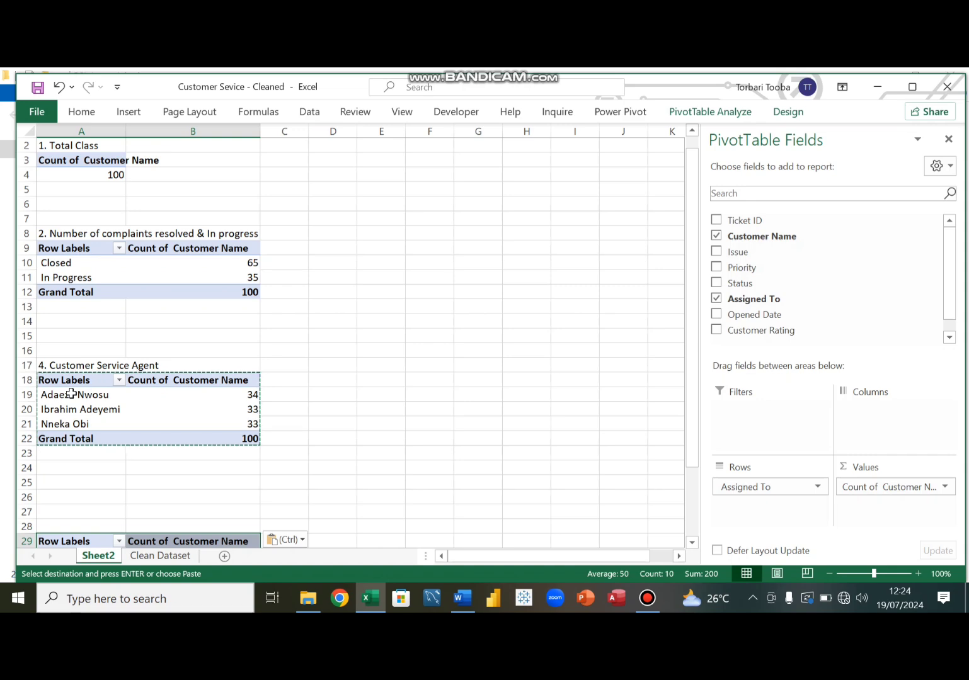
- Remove the Assigned To rows and the Customer Name count from the copied PivotTable at A29
key("Down")
key("Down")
key("Down")
key("Down")
key("Down")
key("Down")
key("Down")
key("Down")
key("Down")
key("Down")
key("Down")
key("Down")
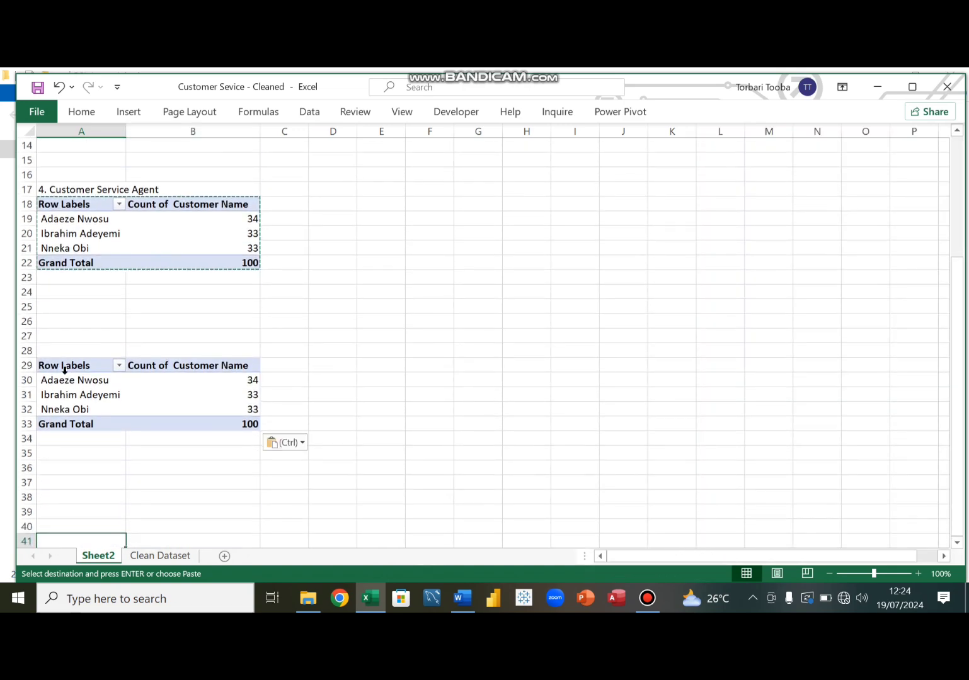
left_click_drag(59, 385, 166, 391)
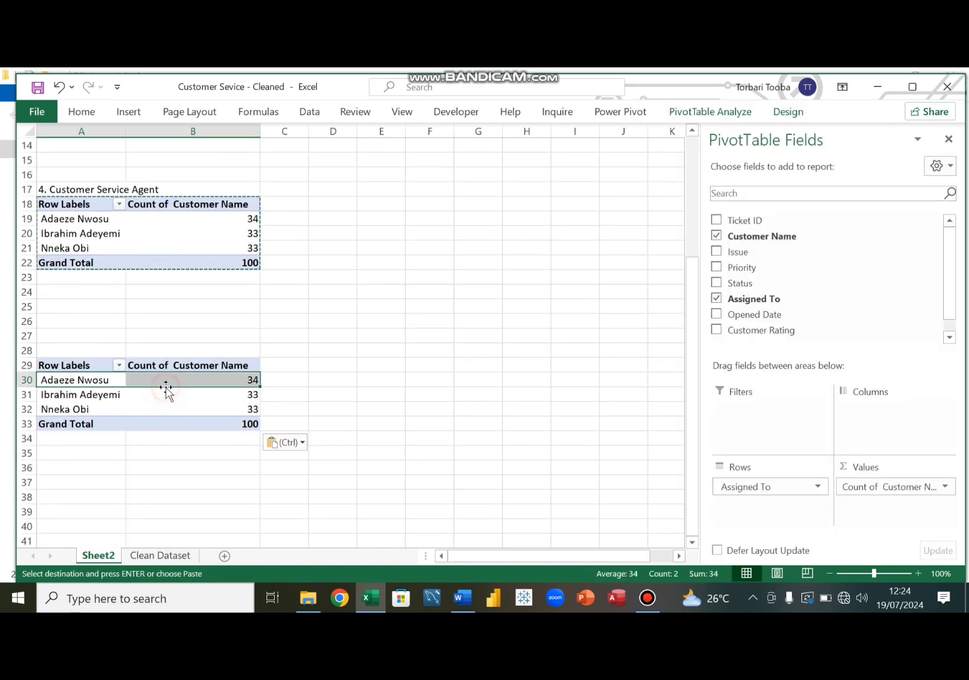
left_click(792, 490)
left_click_drag(793, 490, 630, 494)
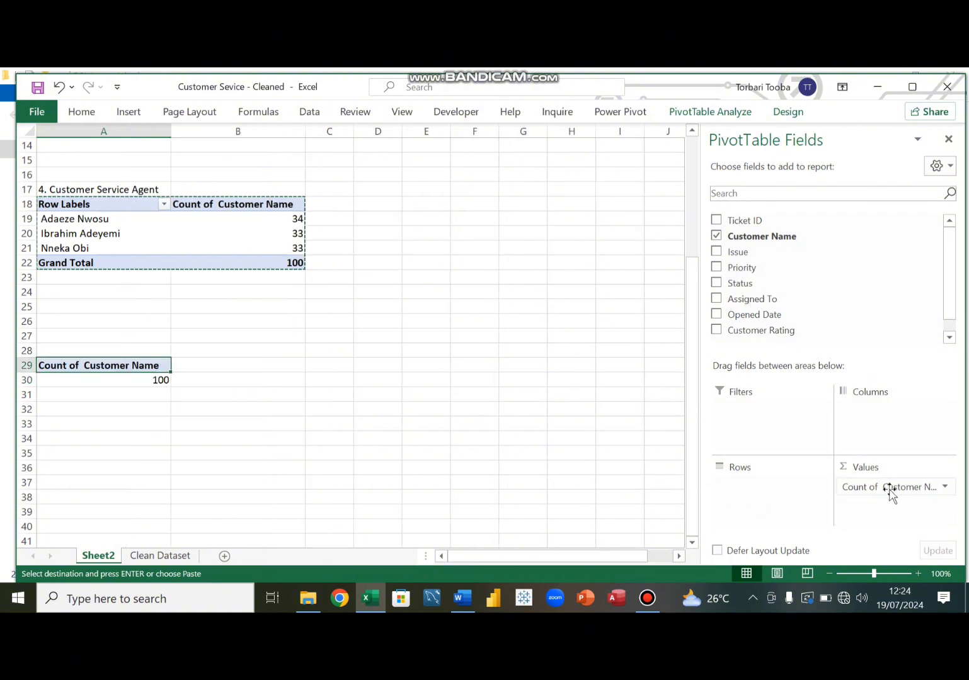
left_click(890, 492)
left_click_drag(890, 492, 534, 442)
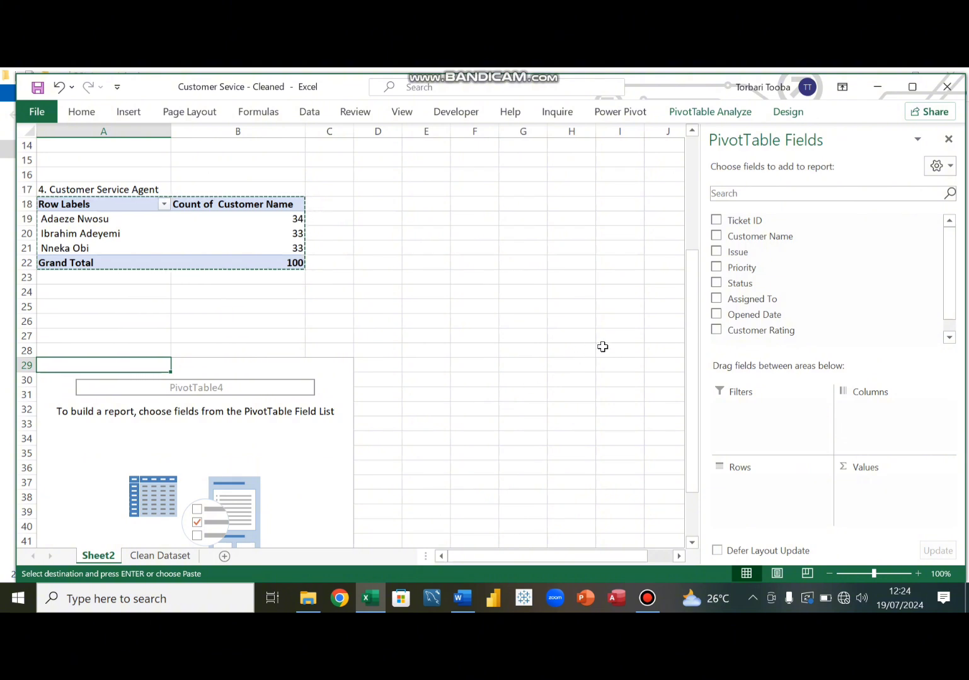
left_click(744, 253)
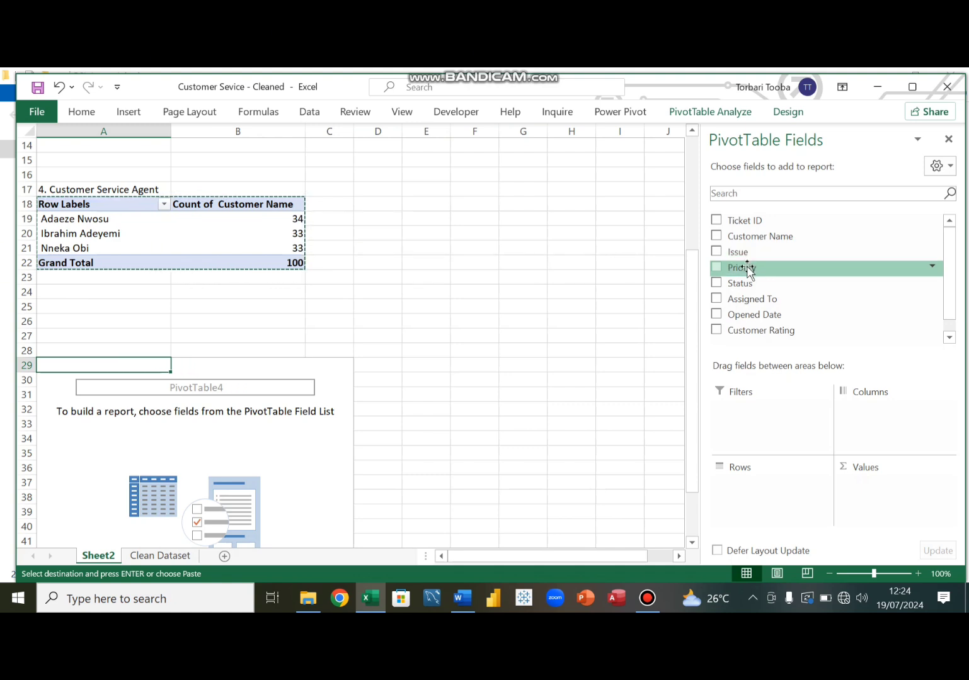
left_click_drag(747, 272, 741, 501)
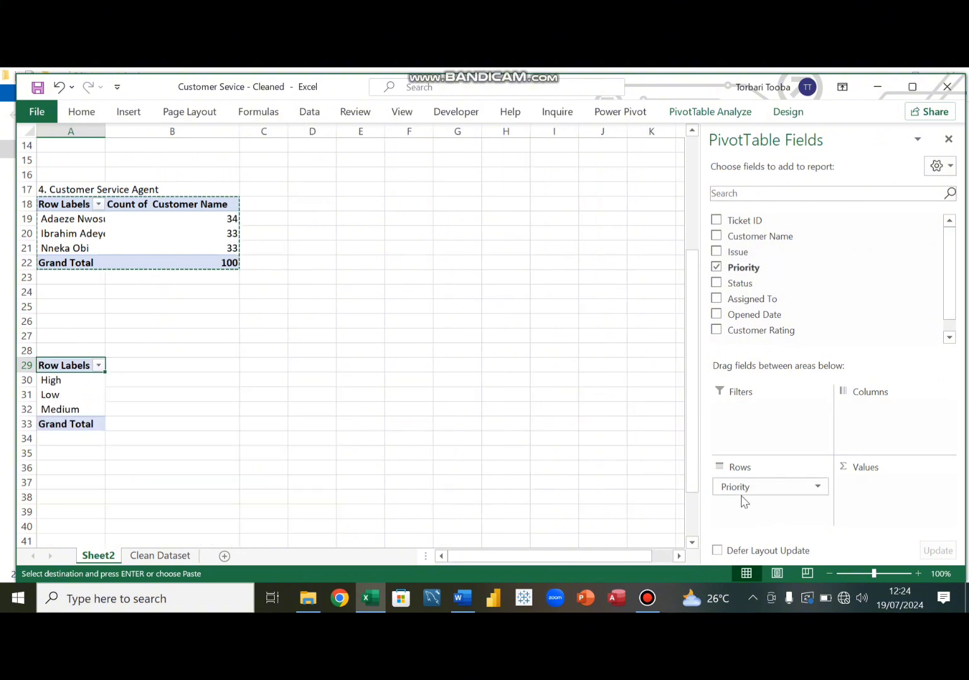
left_click_drag(744, 491, 583, 447)
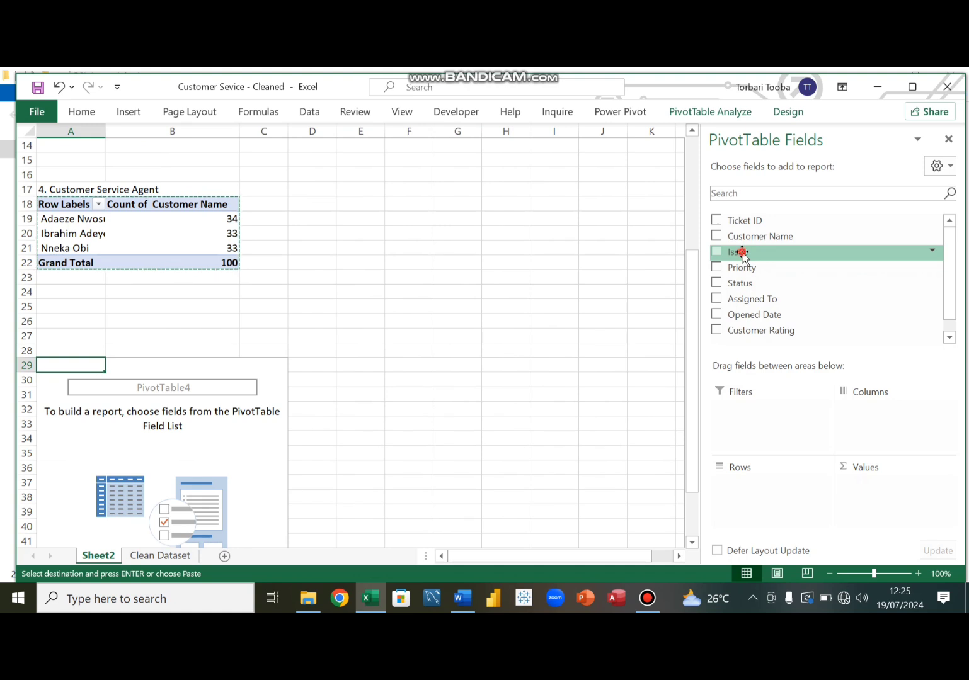
- Set the empty PivotTable at A29 to count Customer Name with Issue as rows and Priority as columns
left_click_drag(741, 253, 755, 486)
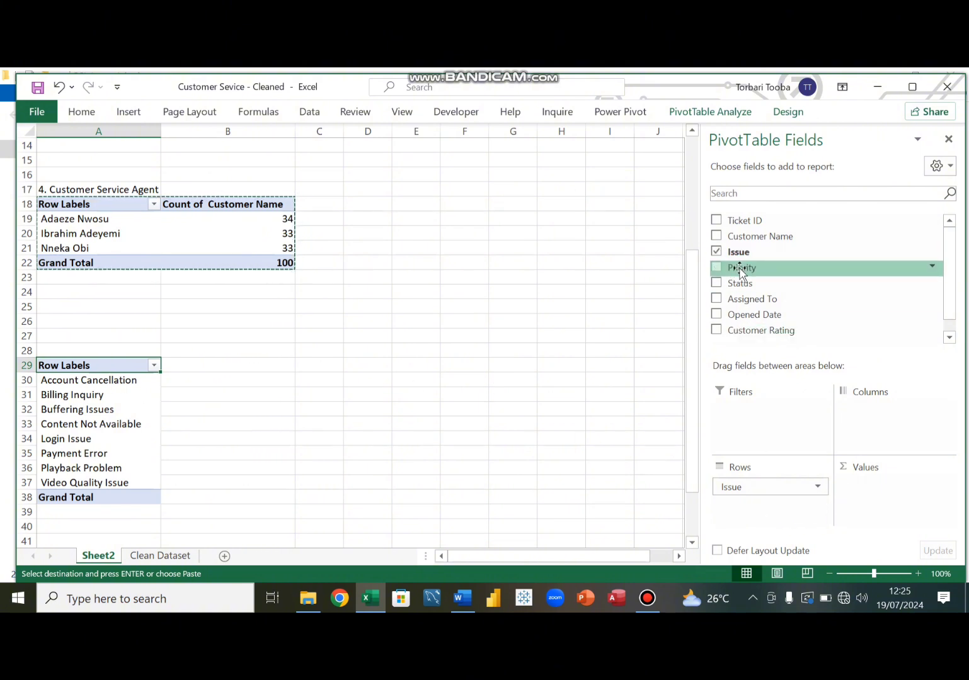
left_click_drag(740, 268, 870, 422)
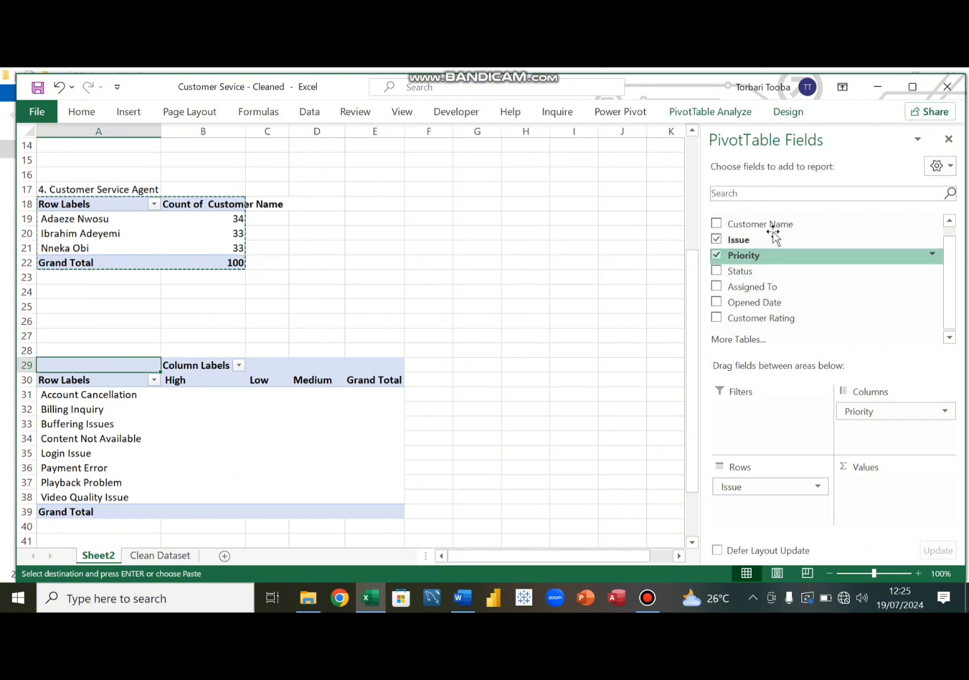
left_click_drag(775, 227, 892, 497)
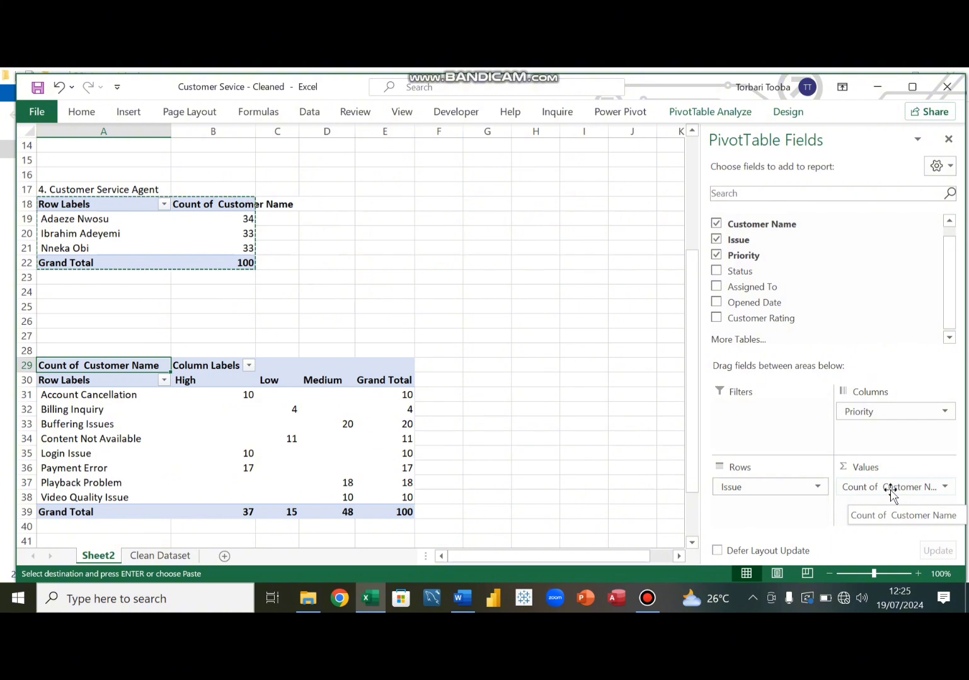
- Sort the issues in the PivotTable at A29 by Grand Total from largest to smallest
left_click(410, 396)
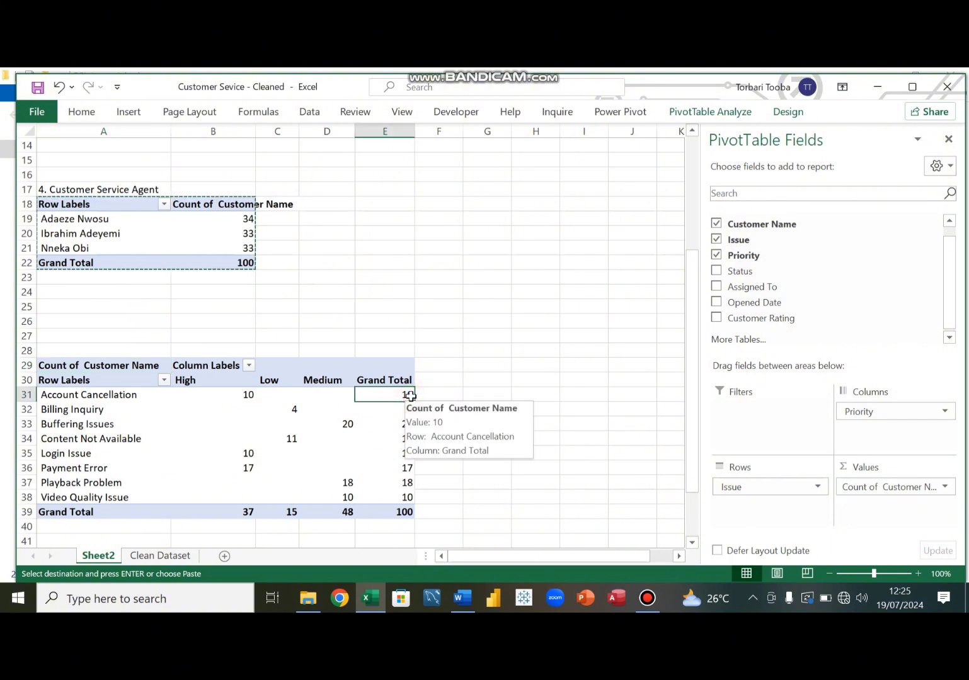
right_click(411, 396)
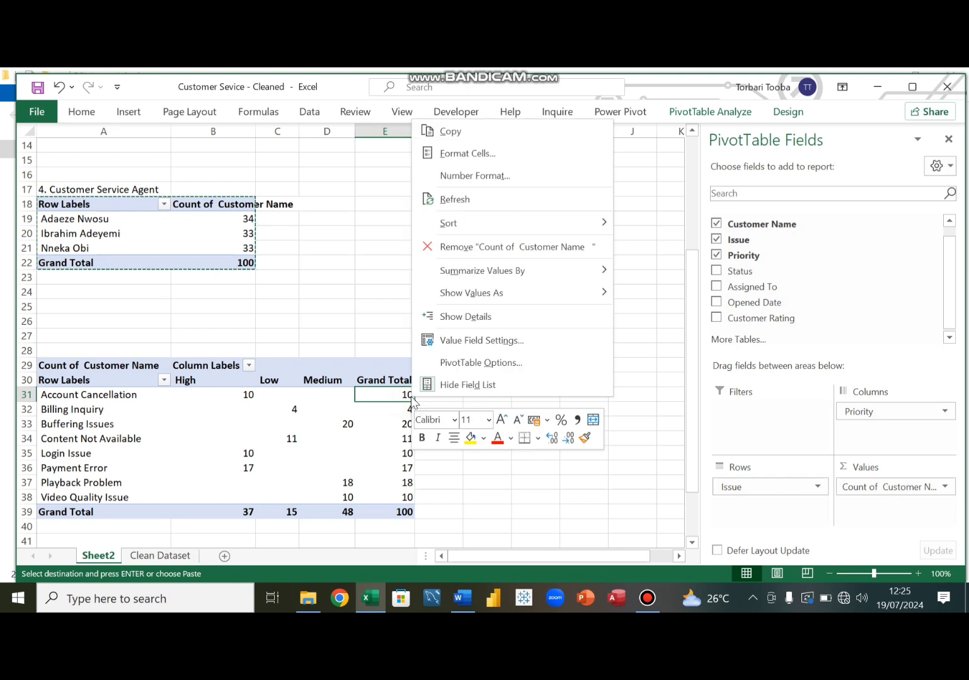
mouse_move(492, 228)
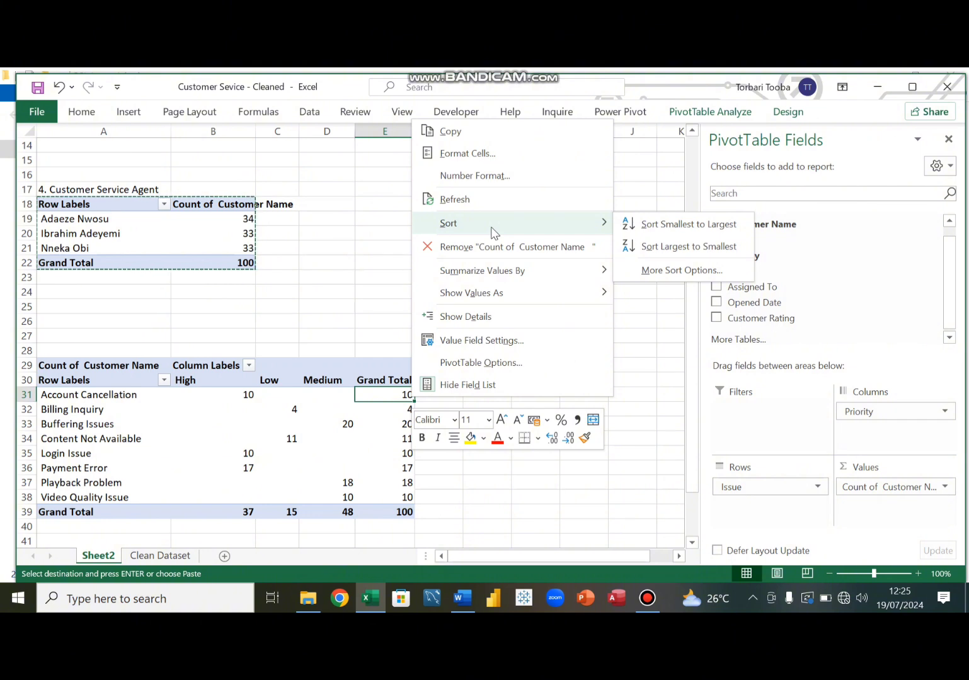
left_click(677, 247)
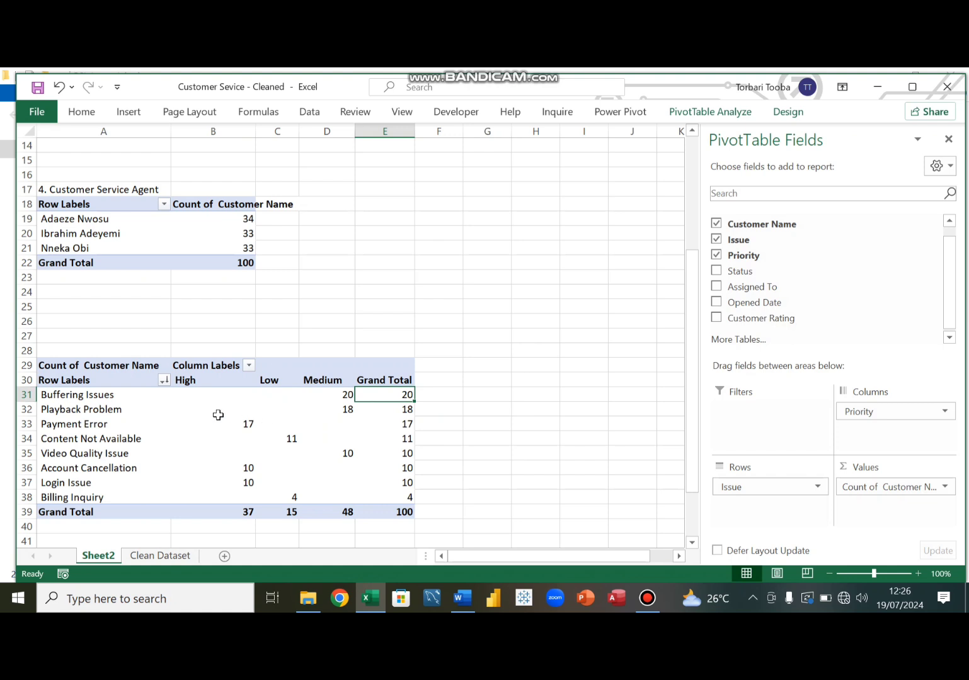
left_click(221, 458)
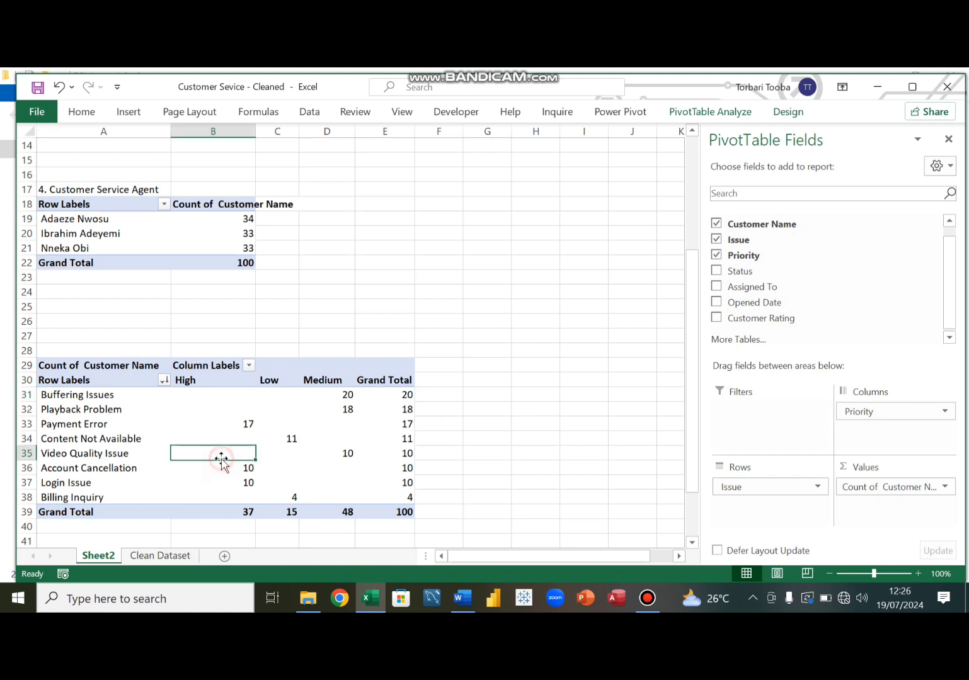
- Label the issue and priority PivotTable "5. Customers Complaints & Their priority" in cell A28
left_click(67, 351)
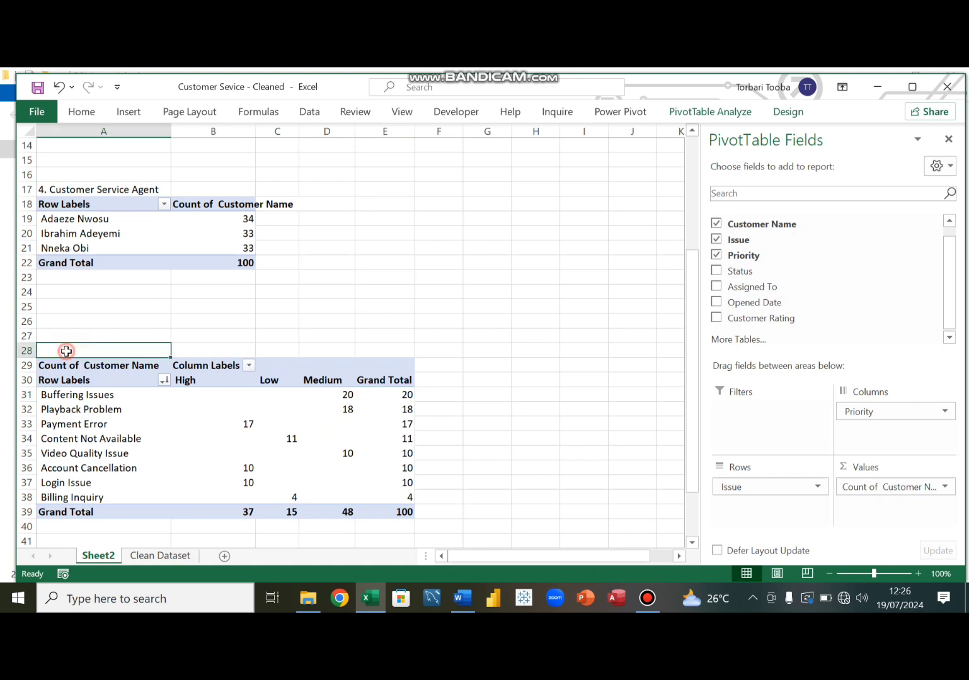
type("5")
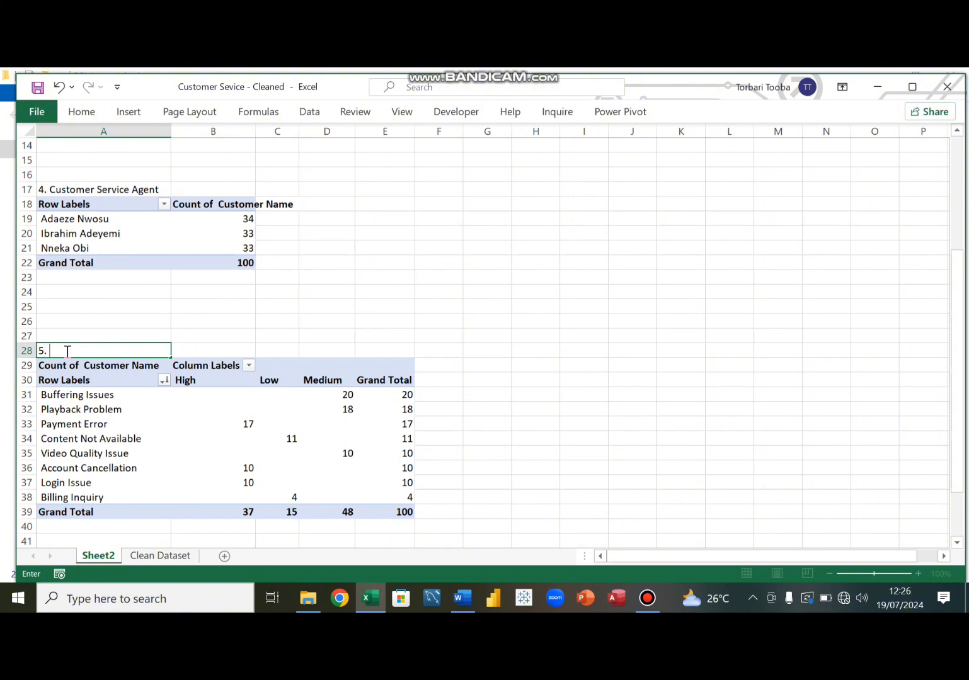
type(". Customers Complaint")
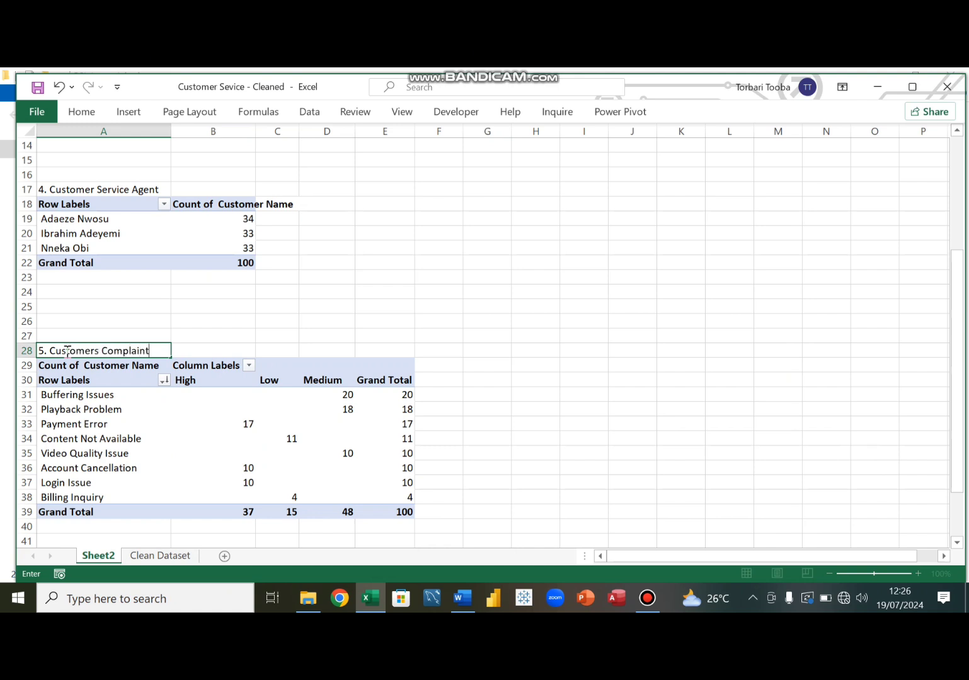
type("s & Their priority")
key("Return")
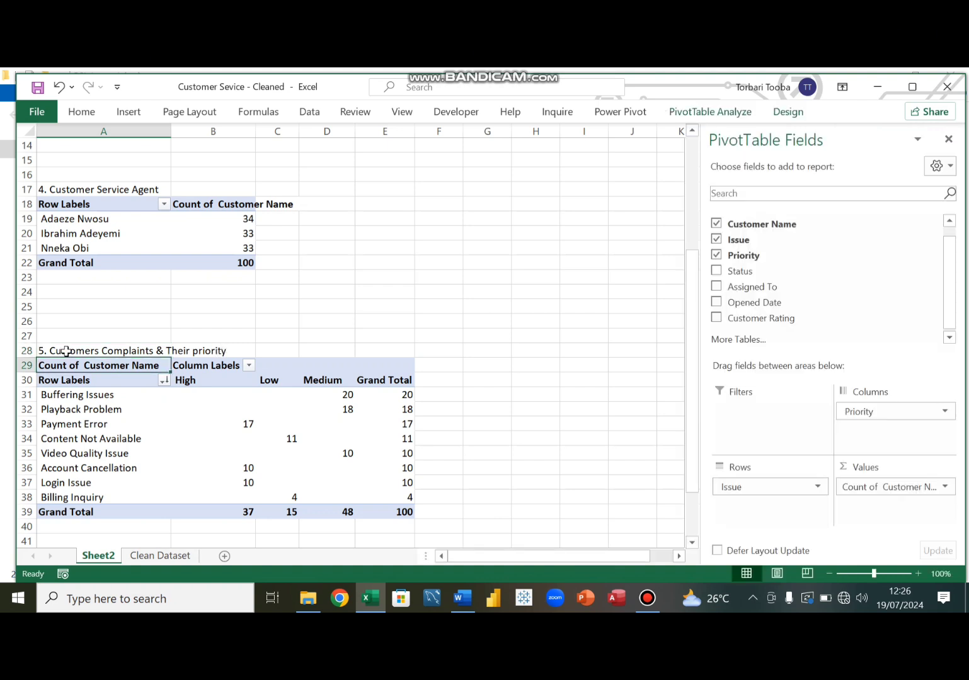
key("Down")
key("Down")
key("Down")
key("Down")
key("Down")
key("Down")
key("Down")
key("Down")
key("Down")
key("Down")
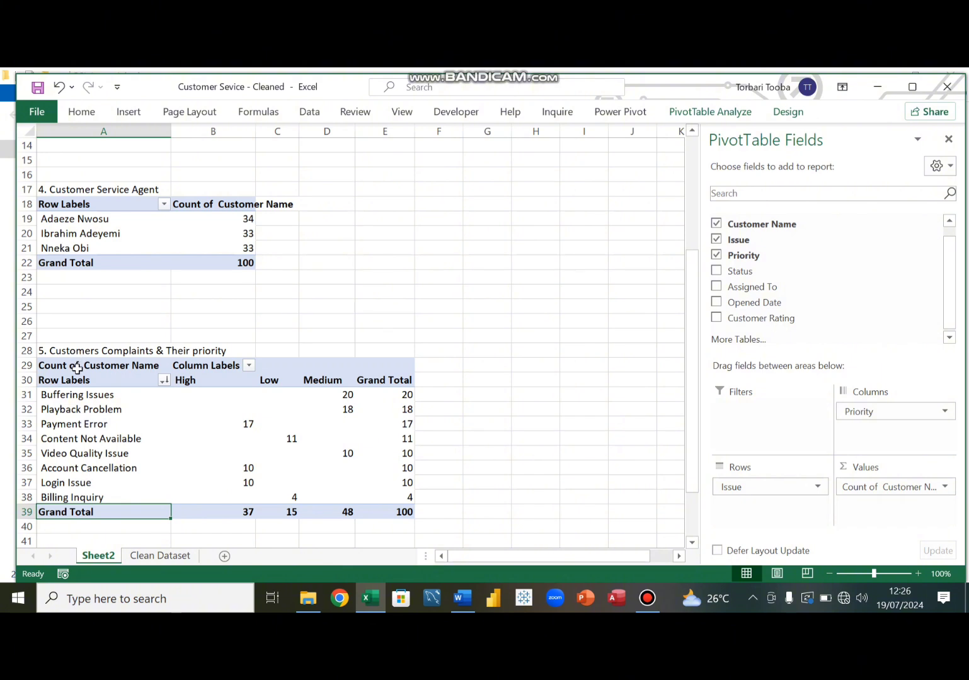
left_click(101, 424)
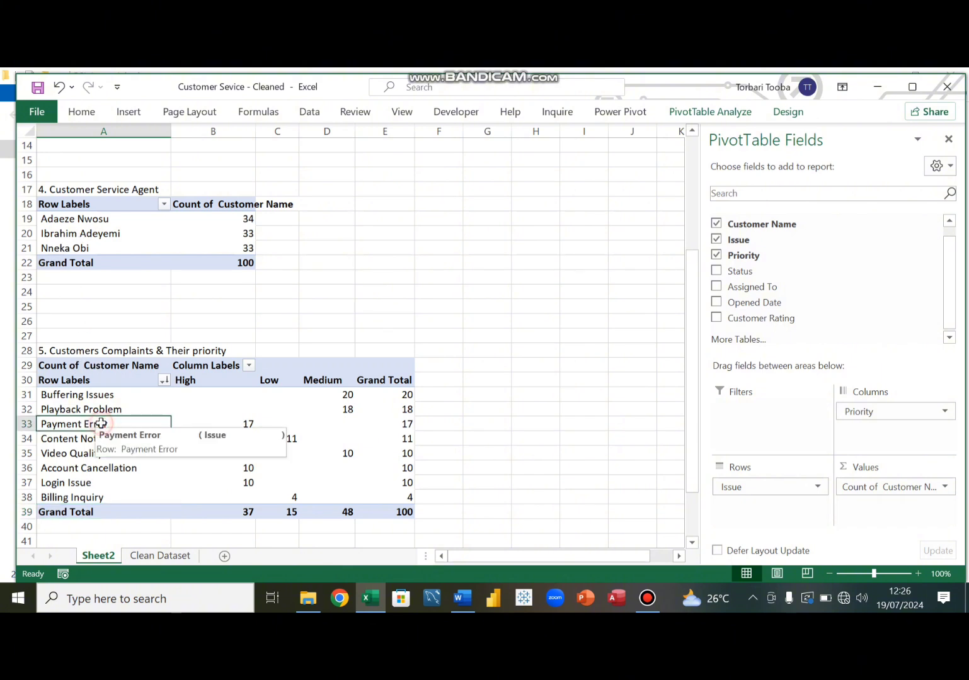
- Copy the customer service agent PivotTable from A18:B22 to cell A46
left_click(90, 202)
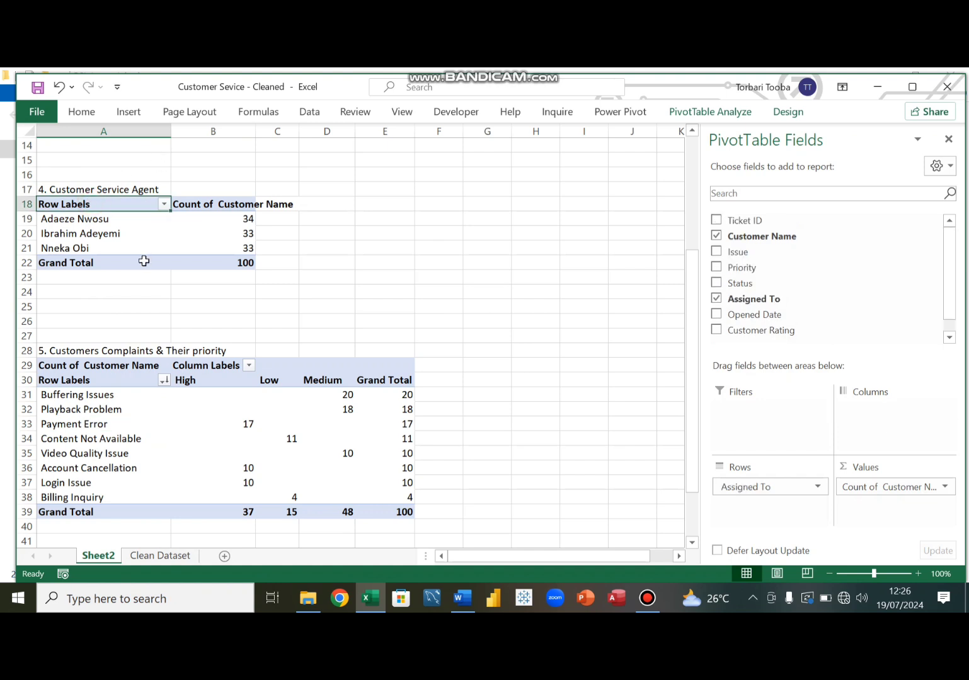
key("shift+Down")
key("shift+Down")
key("shift+Down")
key("shift+Down")
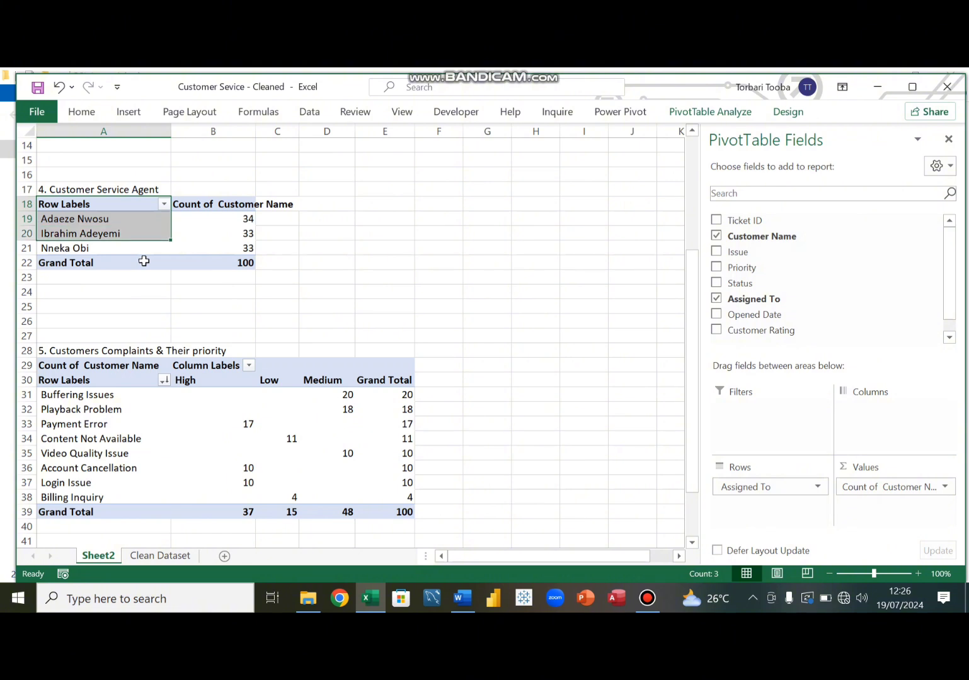
key("shift+Right")
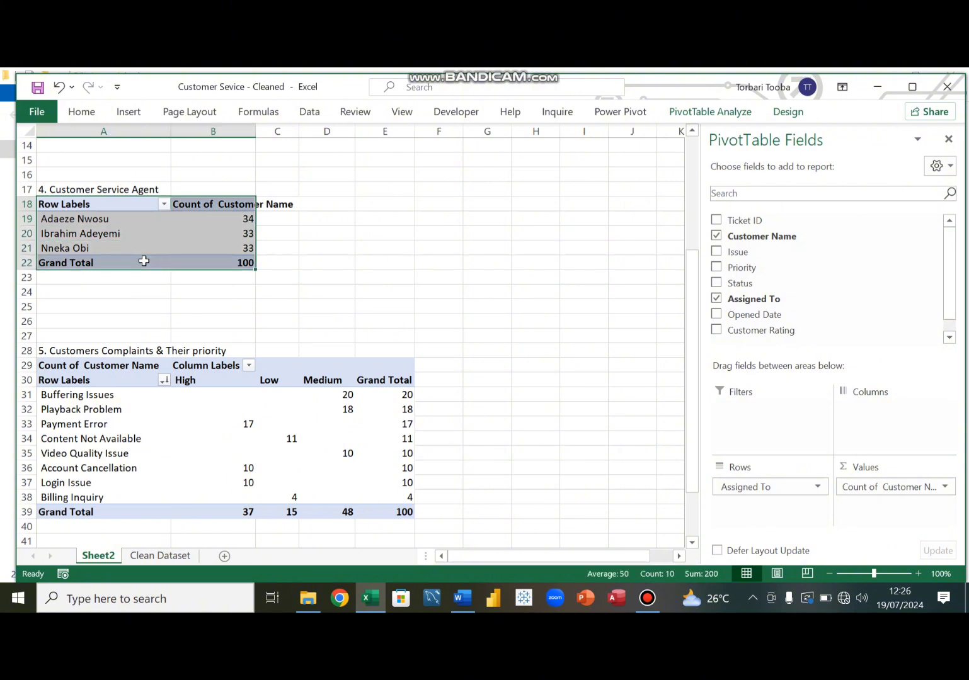
key("ctrl+c")
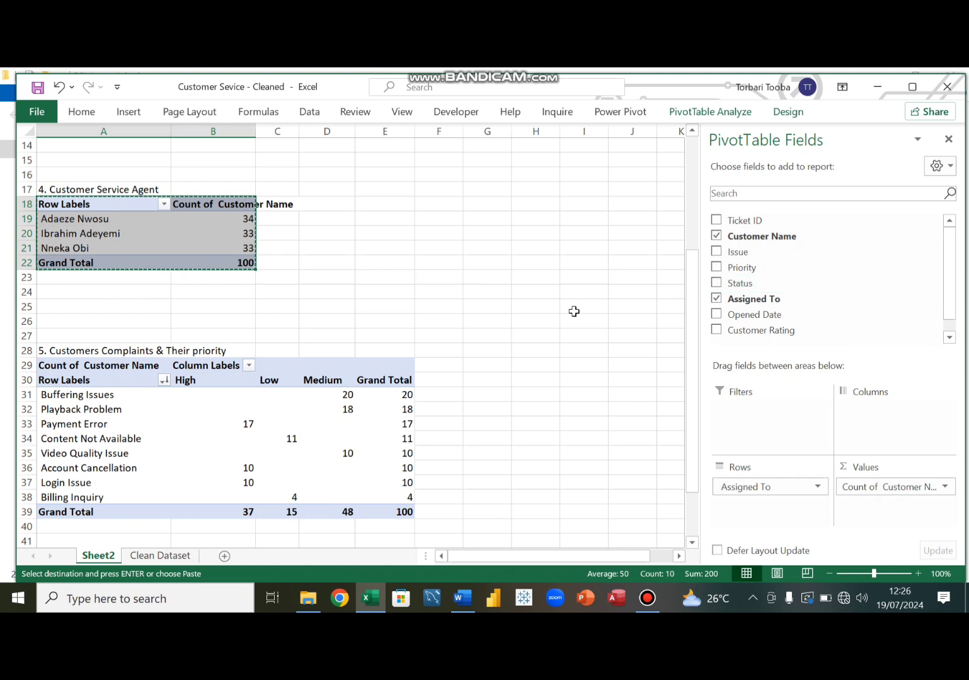
left_click(692, 543)
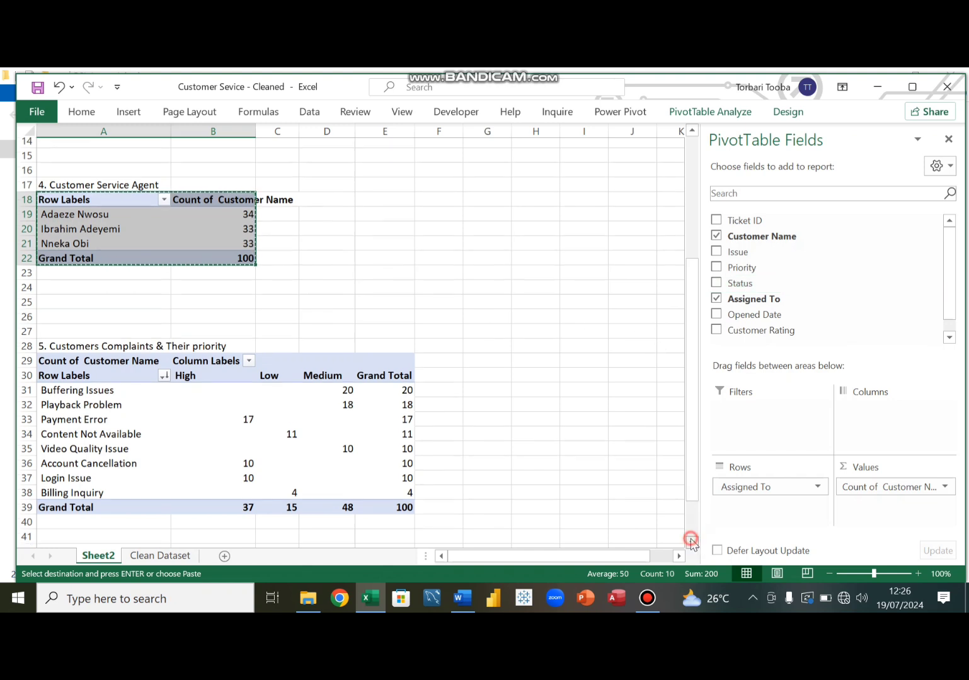
scroll(692, 543, "down", 4)
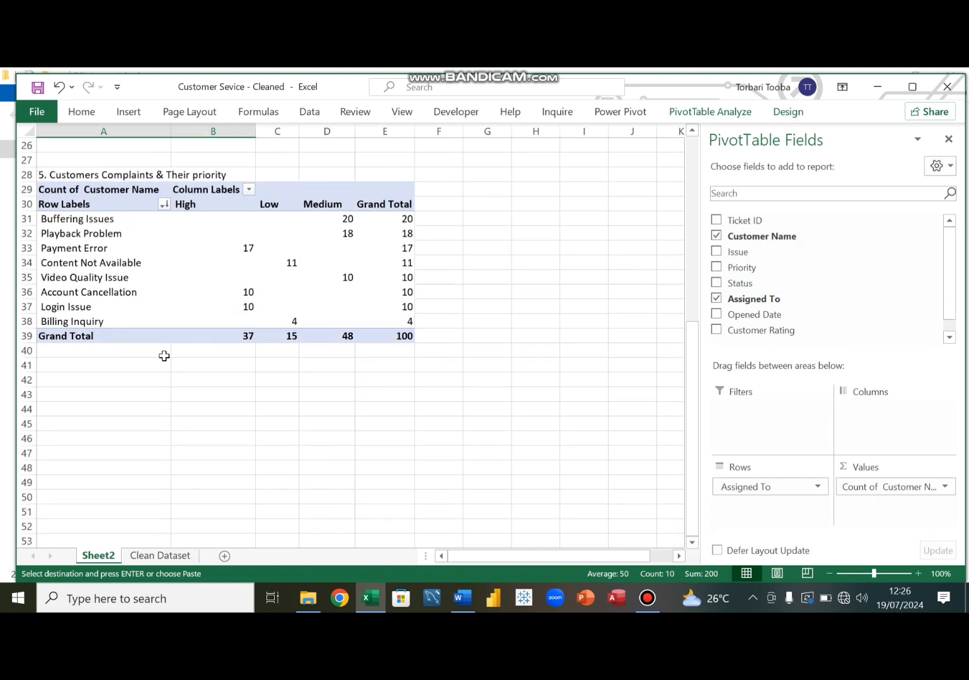
left_click(67, 440)
key("ctrl+v")
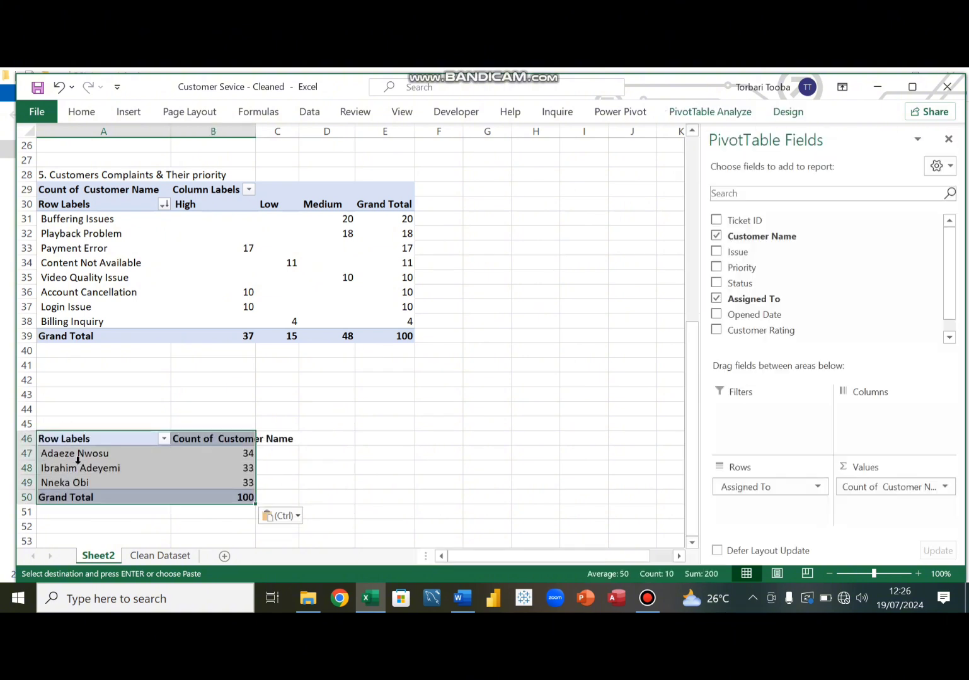
- Clear the Assigned To rows and the Customer Name count from the PivotTable copy at A46
left_click(139, 468)
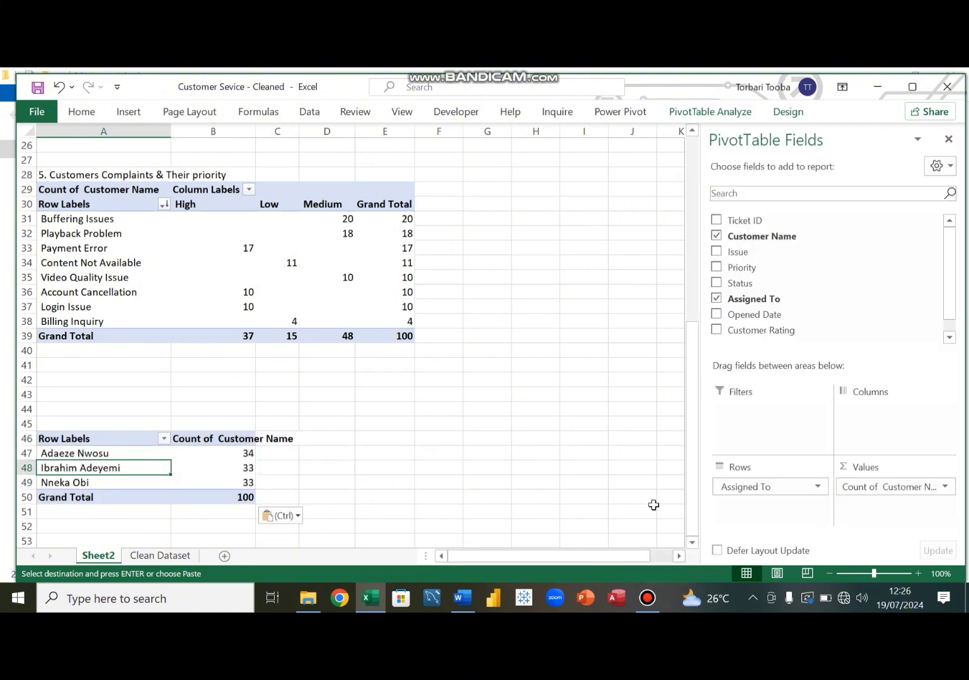
left_click_drag(741, 495, 612, 482)
left_click_drag(913, 489, 518, 482)
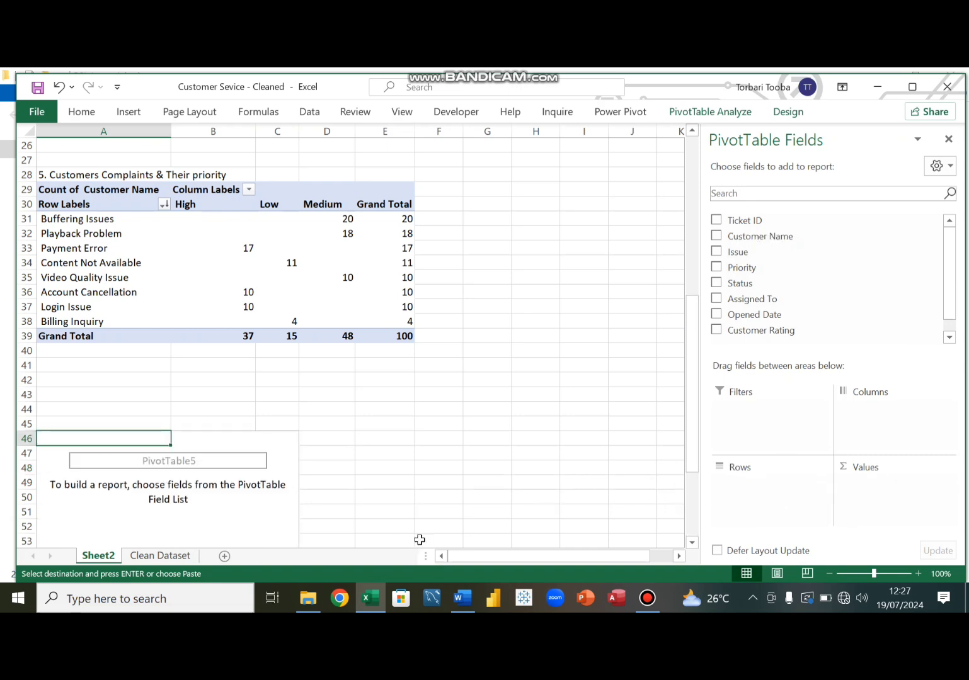
- Check the objectives in Word, and set the PivotTable at A46 in Excel to count Customer Name by Assigned To rows and Status columns
left_click(463, 600)
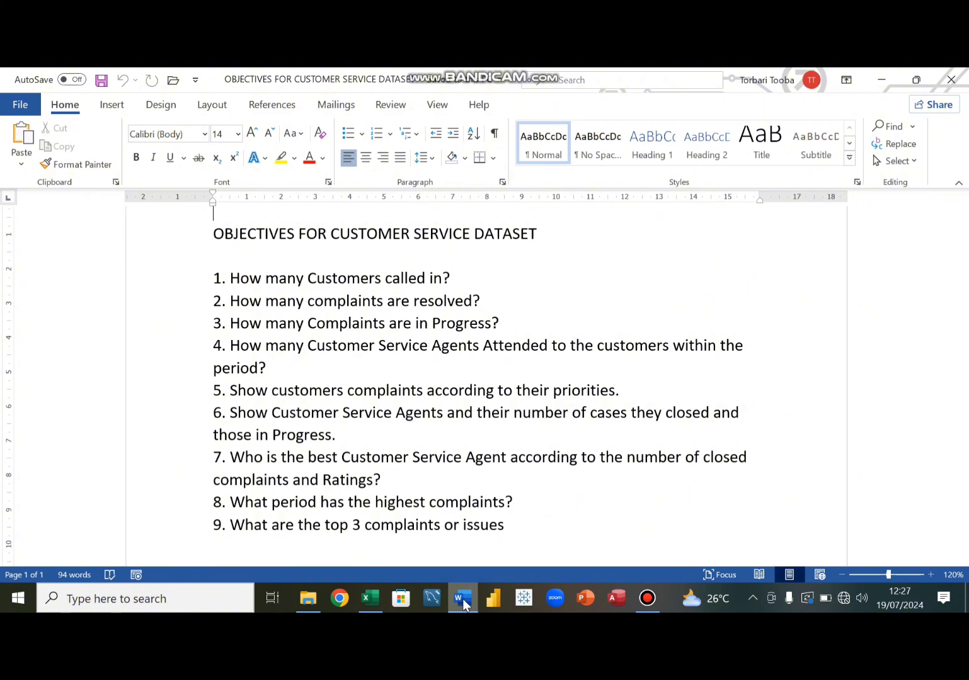
left_click(462, 598)
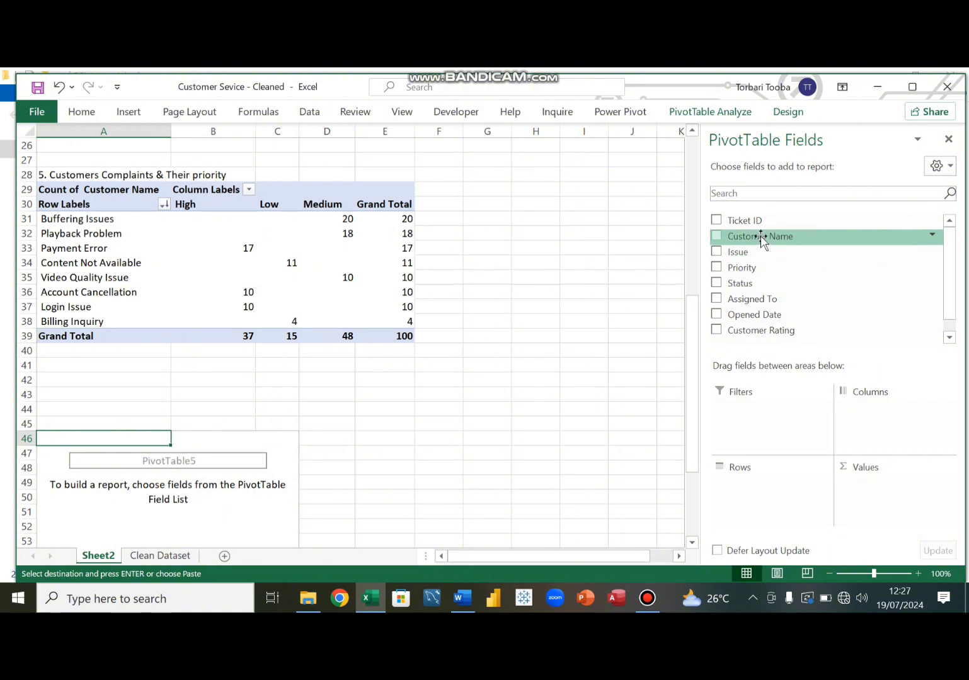
left_click_drag(756, 304, 757, 494)
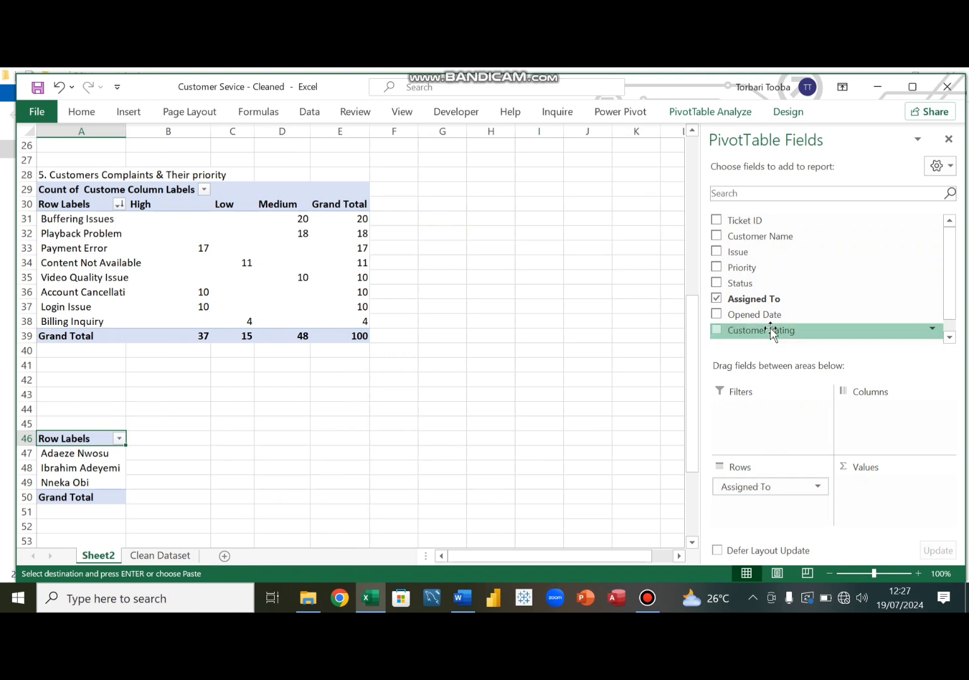
left_click_drag(753, 287, 879, 421)
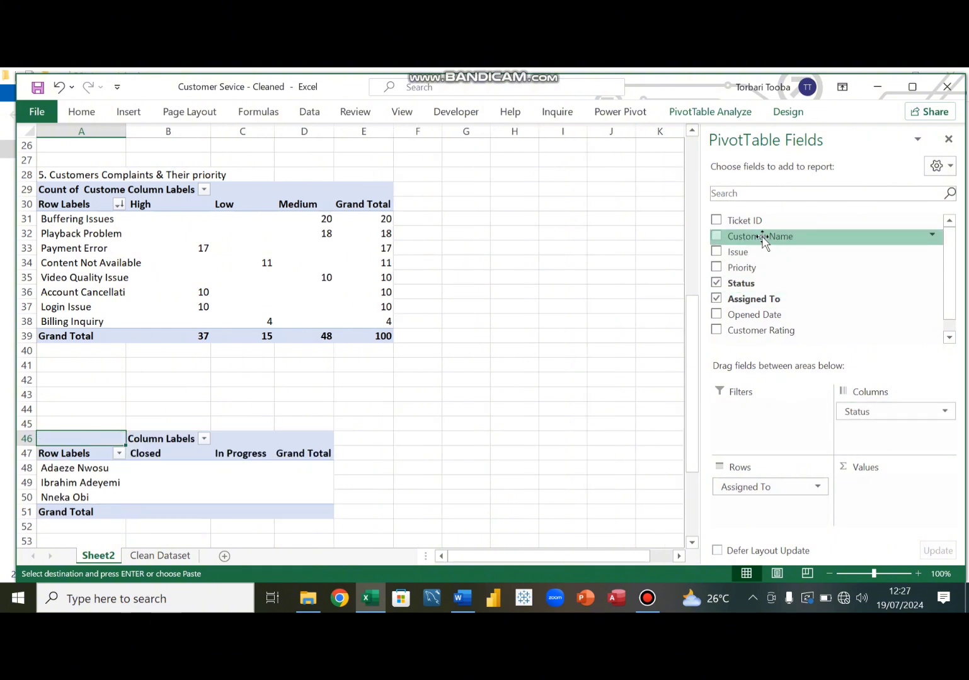
left_click_drag(762, 238, 891, 501)
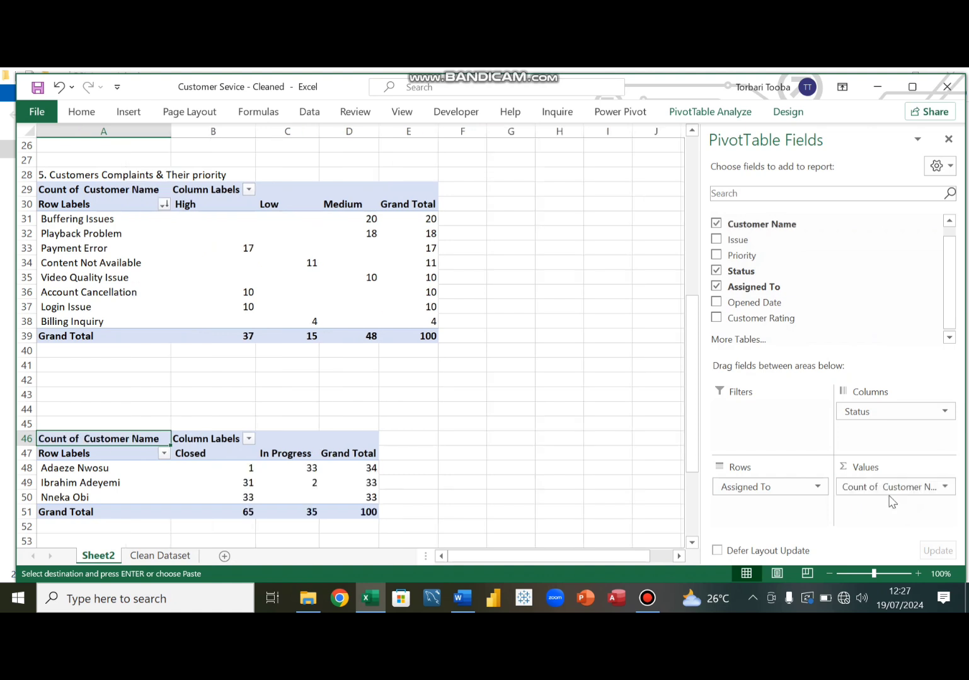
- Sort the PivotTable at A46 by the Closed counts from largest to smallest
left_click(376, 469)
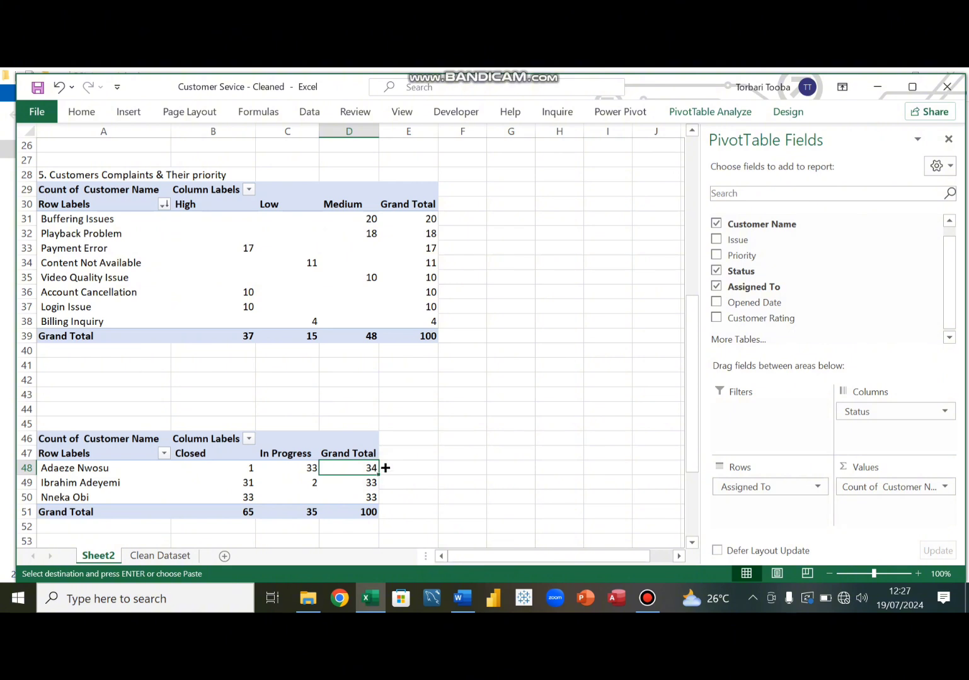
left_click(405, 459)
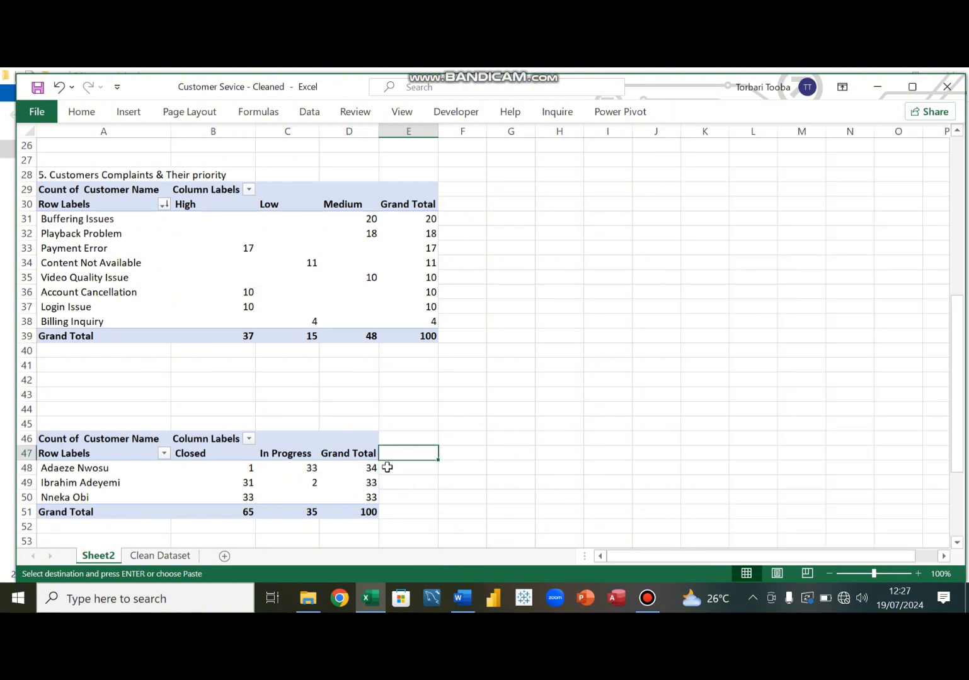
left_click(249, 469)
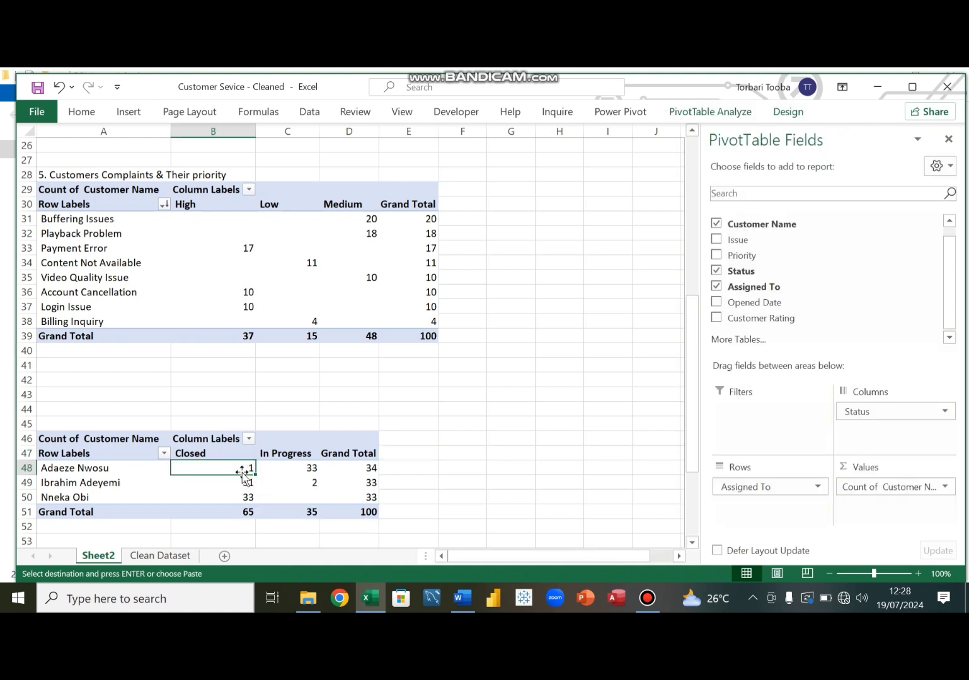
right_click(238, 469)
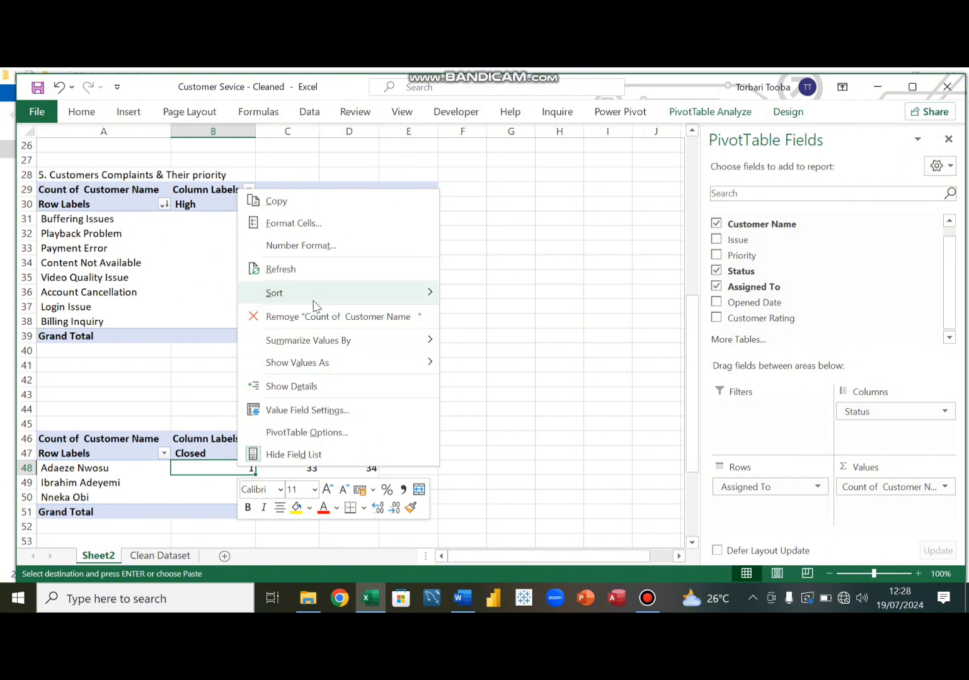
mouse_move(315, 304)
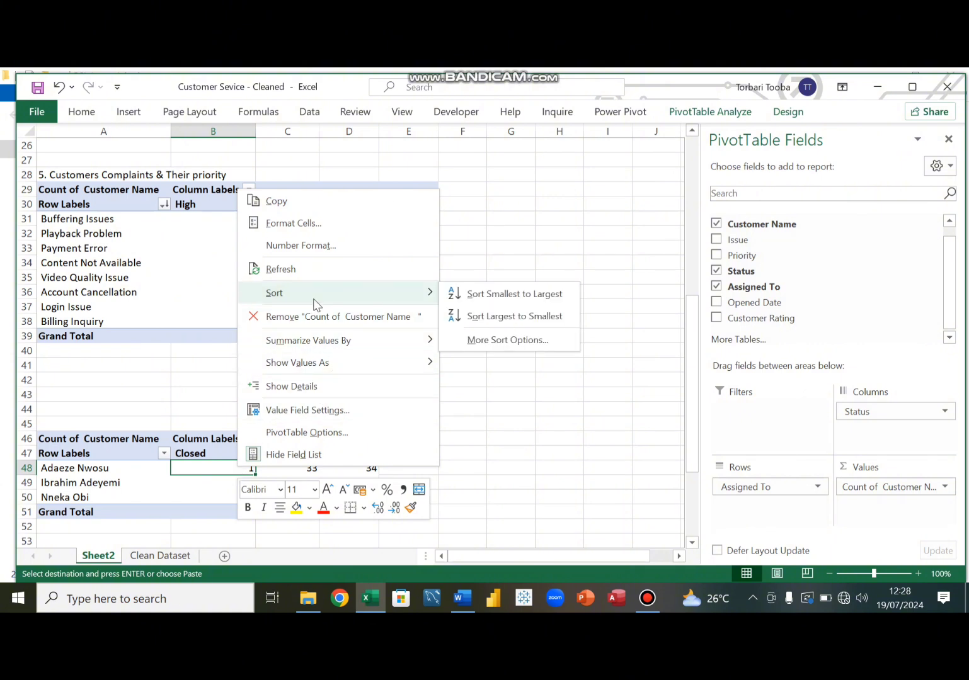
left_click(491, 317)
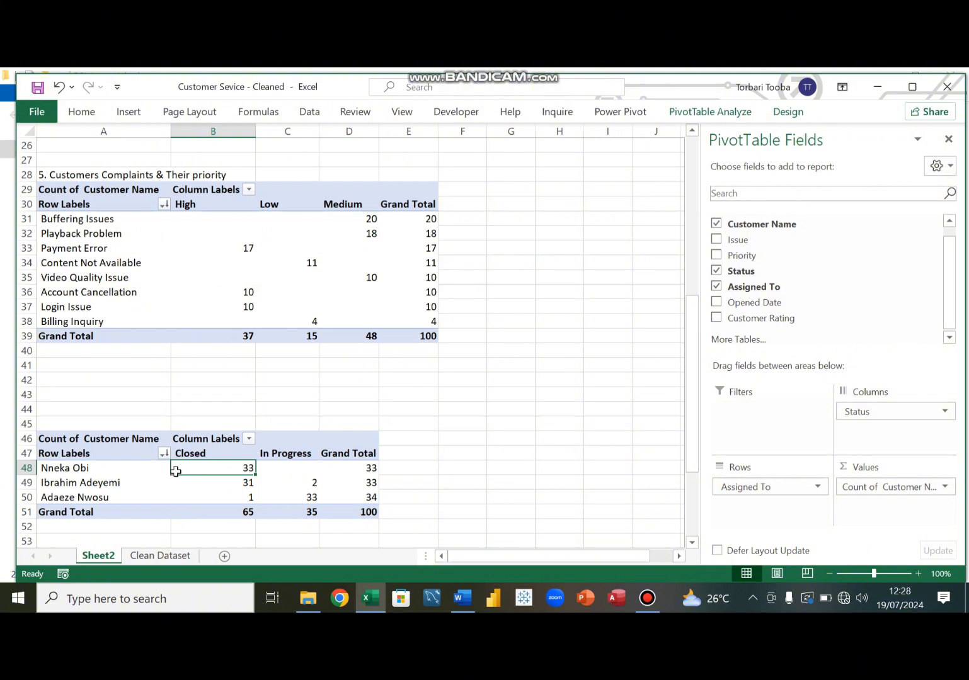
- Examine each customer service agent's closed and in-progress counts in the PivotTable at A46
mouse_move(208, 470)
mouse_move(246, 485)
left_click(297, 467)
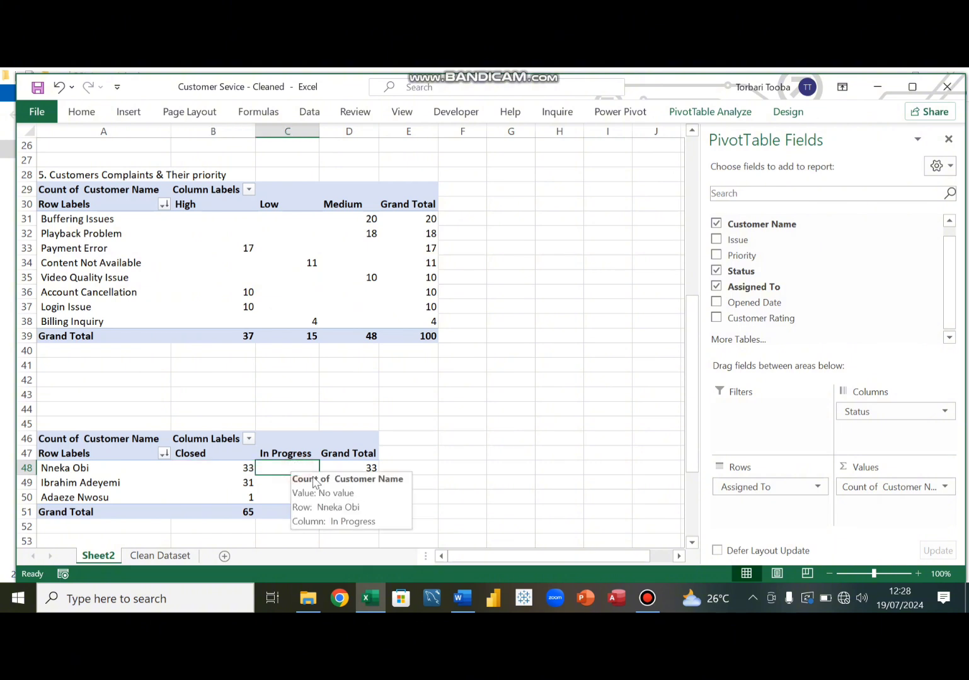
left_click(315, 483)
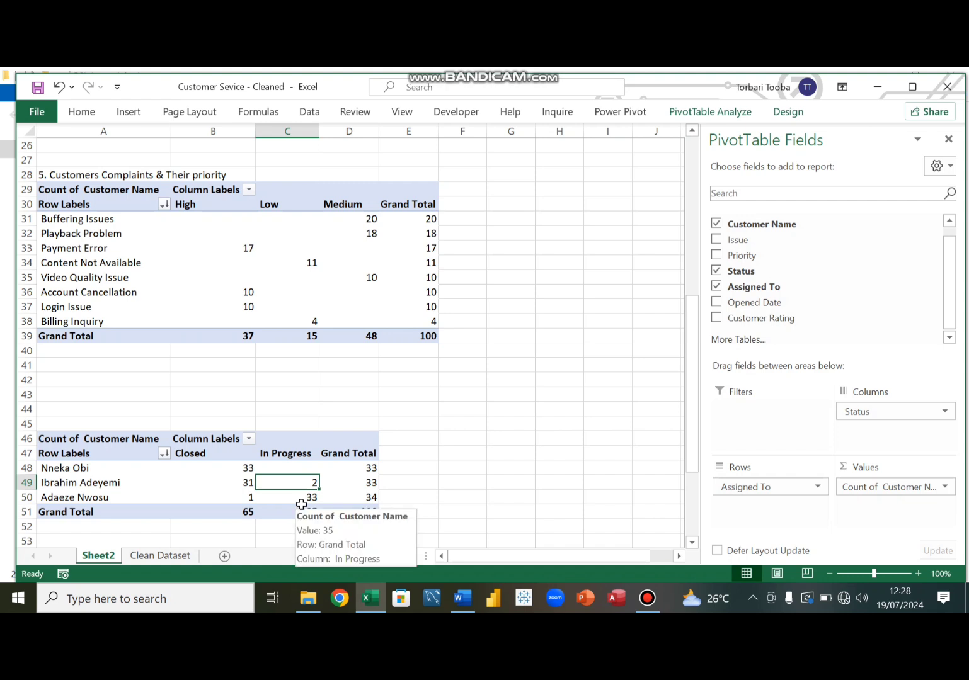
left_click(307, 501)
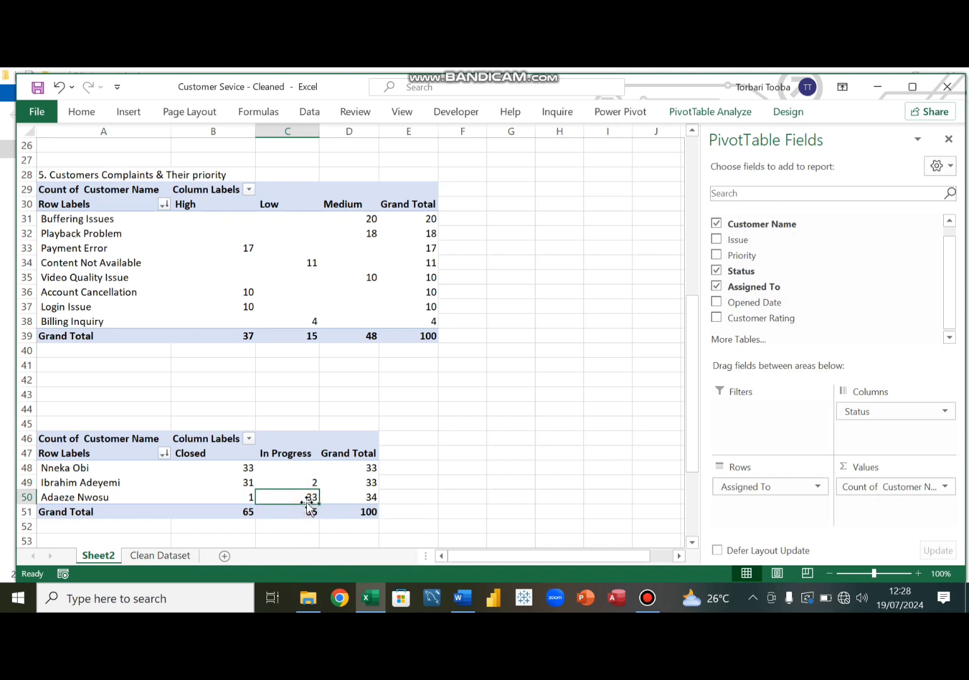
key("Down")
key("Down")
key("Down")
key("Down")
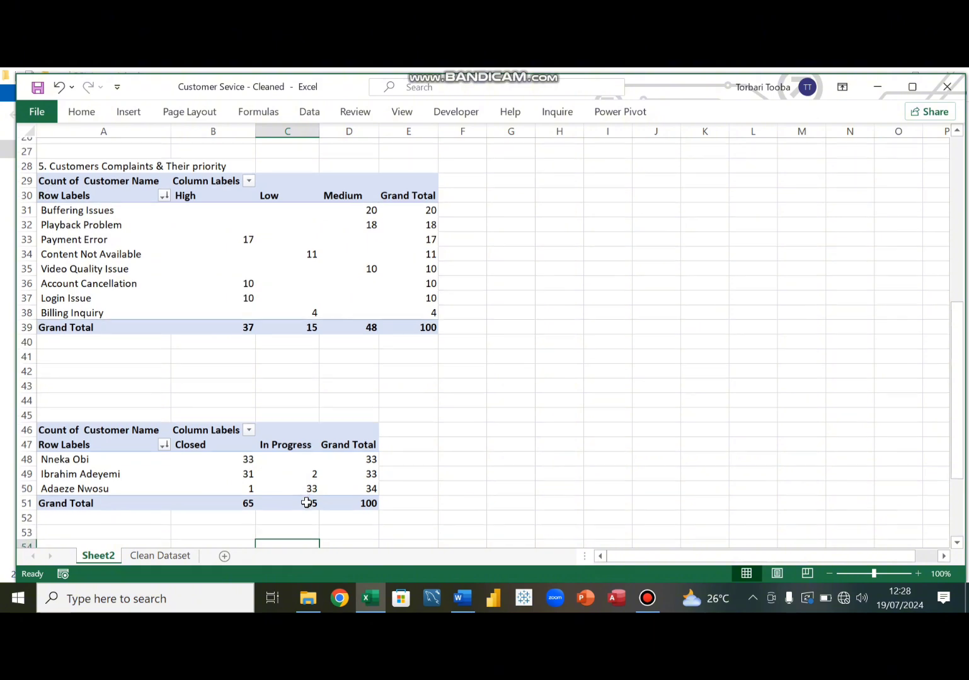
key("Down")
key("Down")
key("Down")
key("Down")
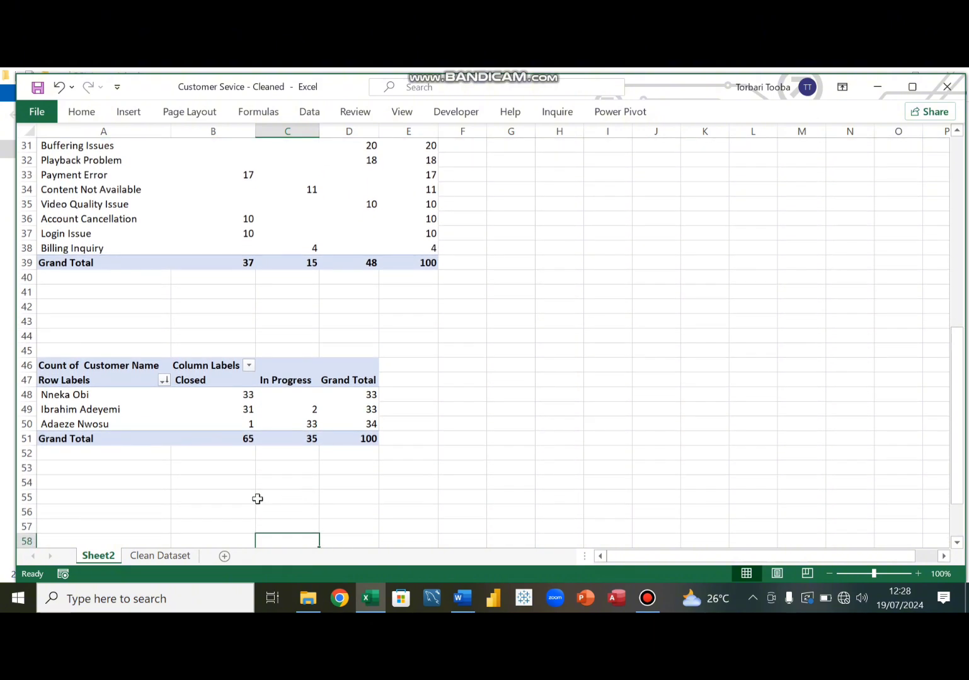
left_click(139, 410)
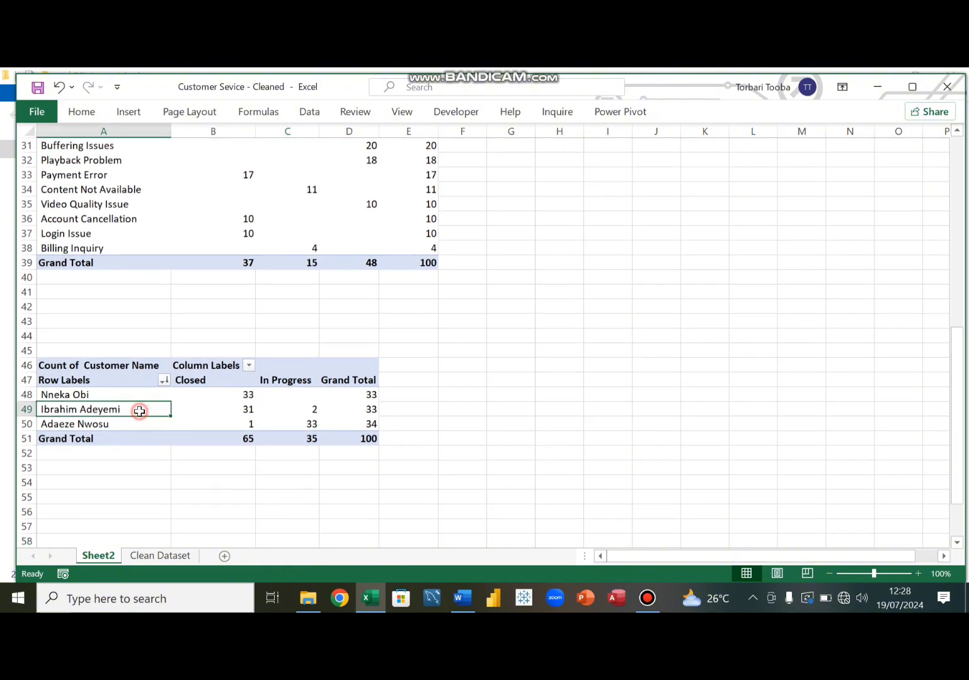
left_click(83, 381)
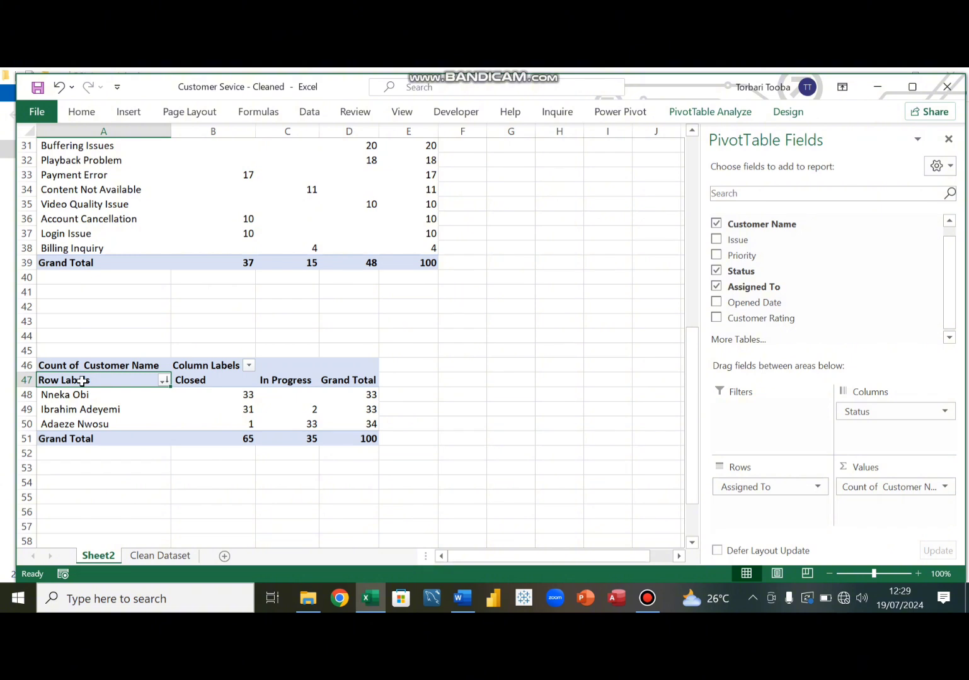
key("shift+Down")
key("shift+Down")
key("shift+Down")
key("shift+Down")
key("shift+Right")
key("shift+Right")
key("shift+Right")
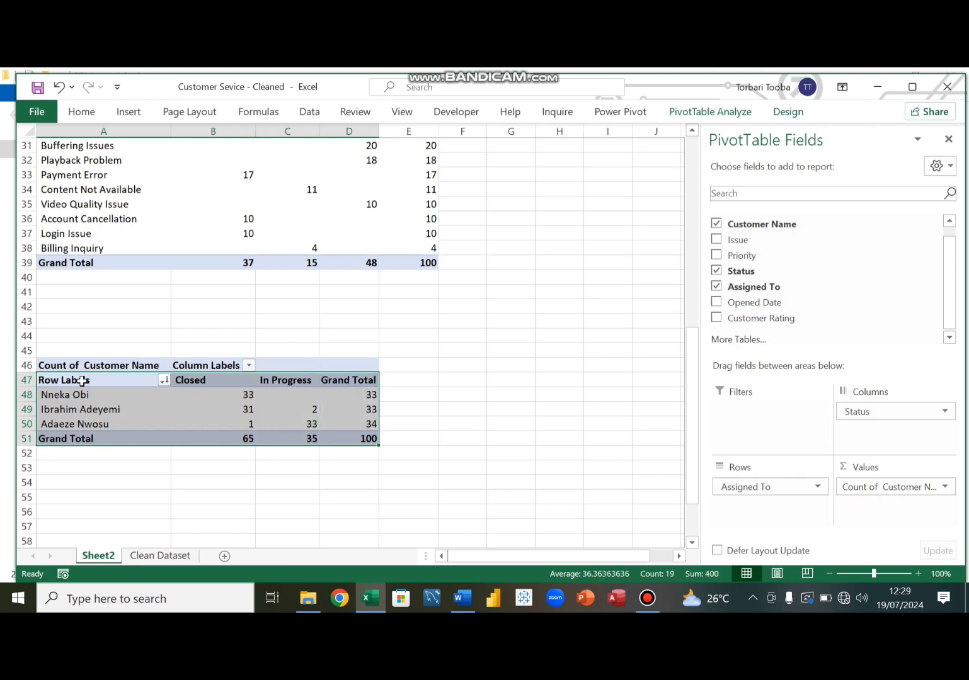
key("Up")
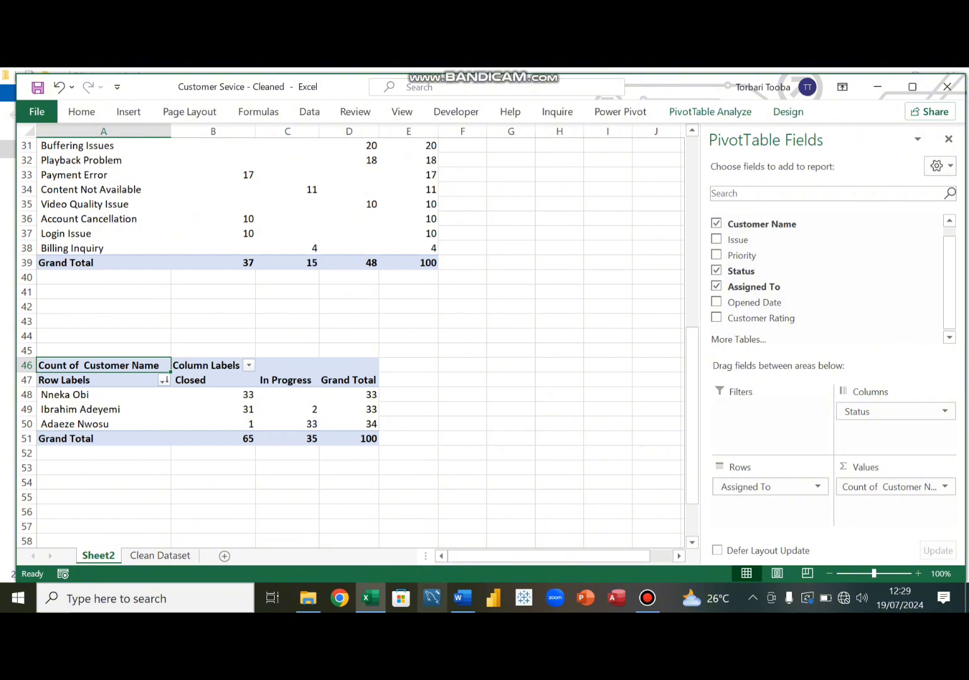
- Check the objectives in Word, and label the PivotTable in Excel "6. Customer Service Agents & number of cases resoved & in progress" in cell A45
left_click(464, 605)
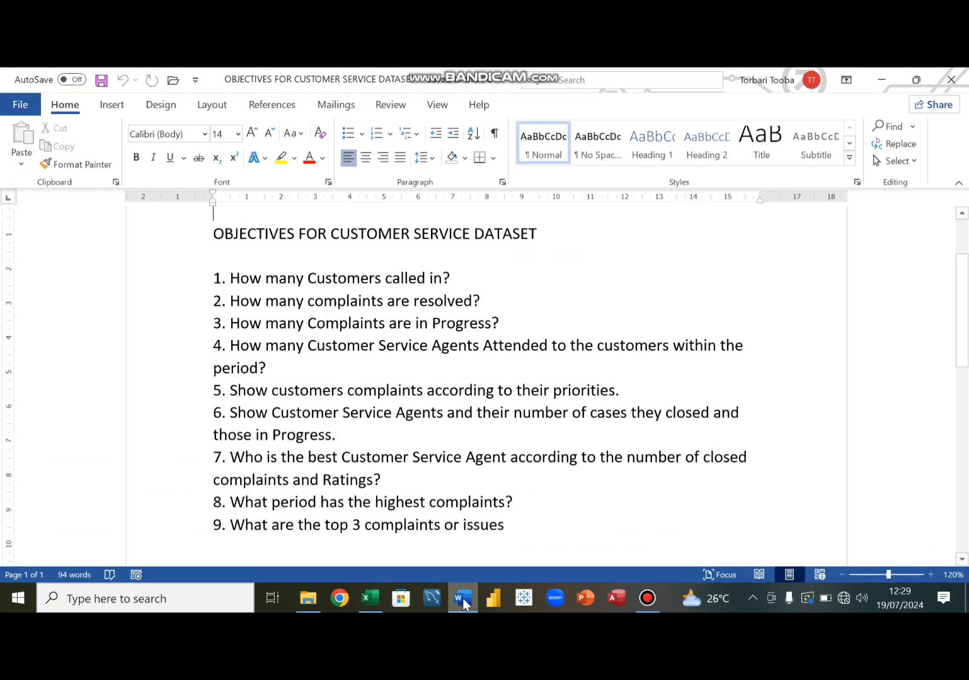
left_click(464, 605)
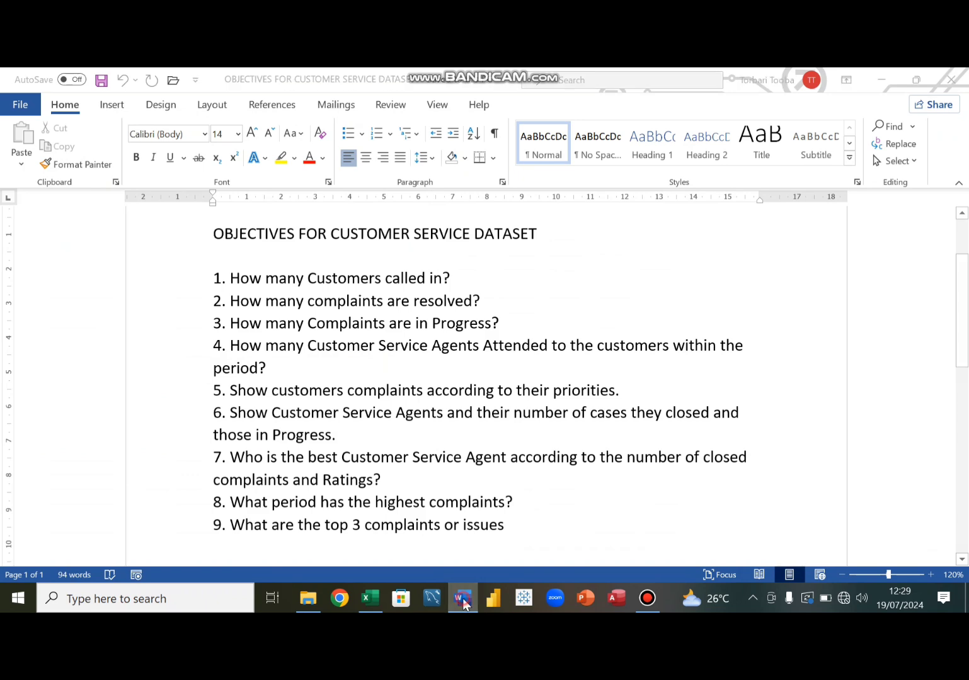
left_click(70, 353)
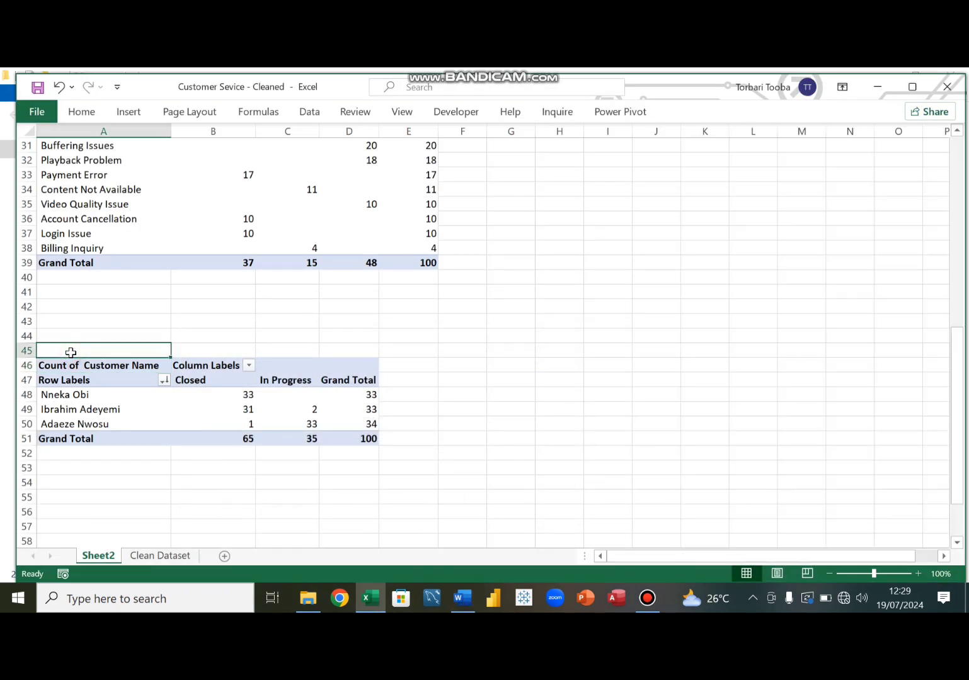
type("6.")
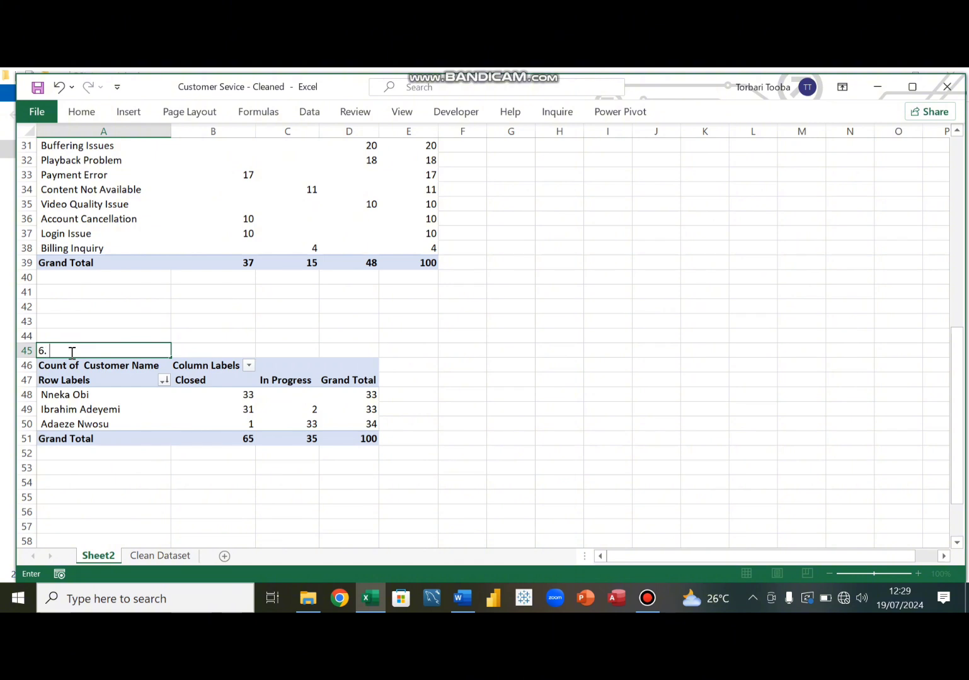
type(" Custom er Service")
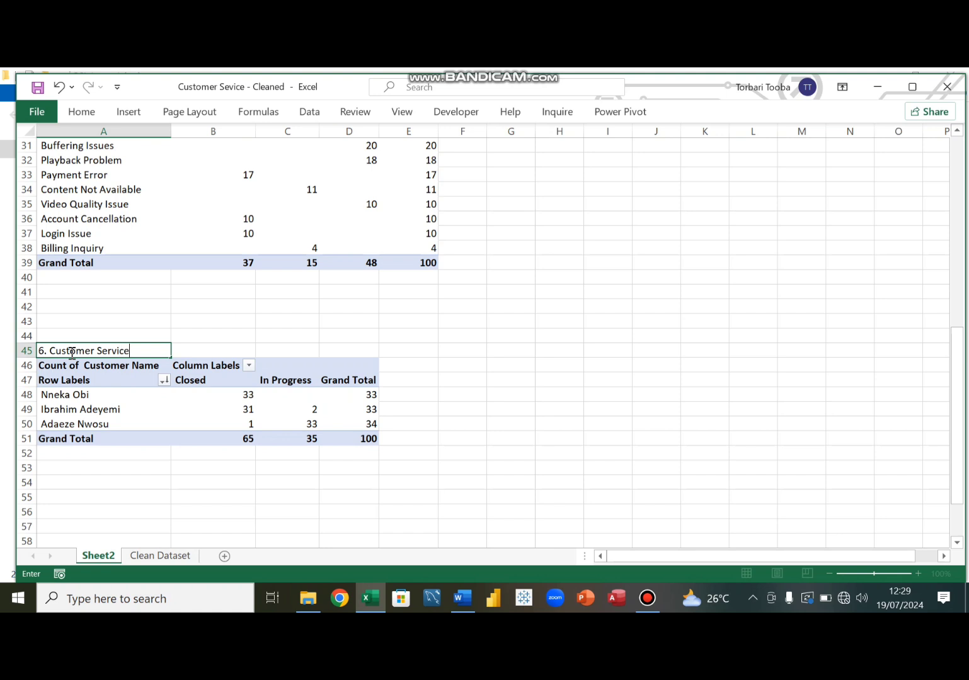
type(" Agents & their number of ")
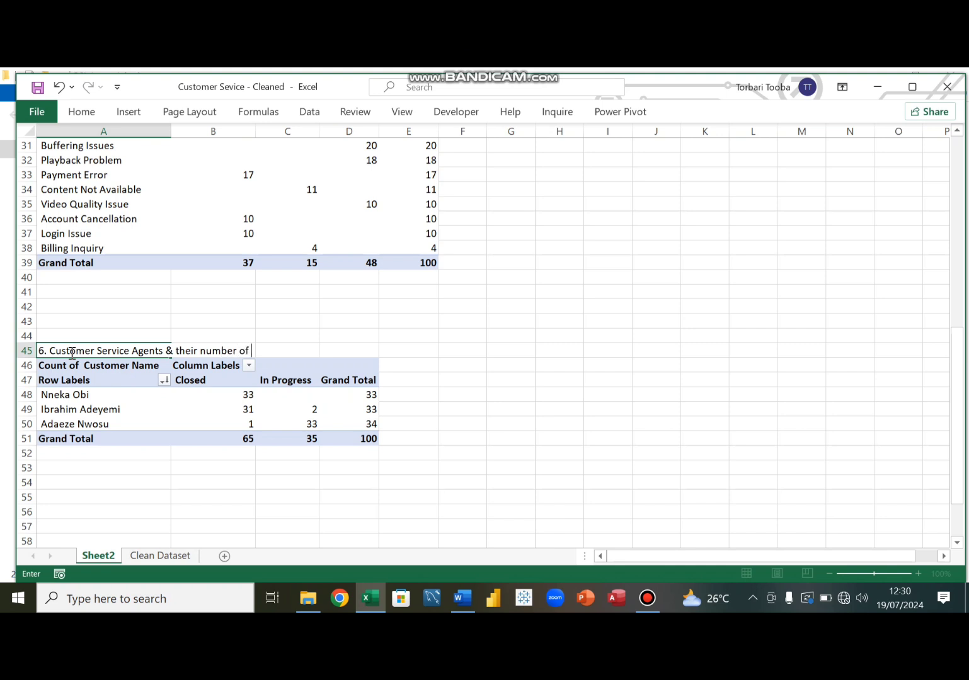
type("resolved &")
key("BackSpace")
key("BackSpace")
key("BackSpace")
key("BackSpace")
key("BackSpace")
key("BackSpace")
key("BackSpace")
key("BackSpace")
key("BackSpace")
key("BackSpace")
key("BackSpace")
key("BackSpace")
key("BackSpace")
key("BackSpace")
key("BackSpace")
key("BackSpace")
key("BackSpace")
key("BackSpace")
key("BackSpace")
key("BackSpace")
key("BackSpace")
key("BackSpace")
key("BackSpace")
key("BackSpace")
key("BackSpace")
key("BackSpace")
type("number of cases resov")
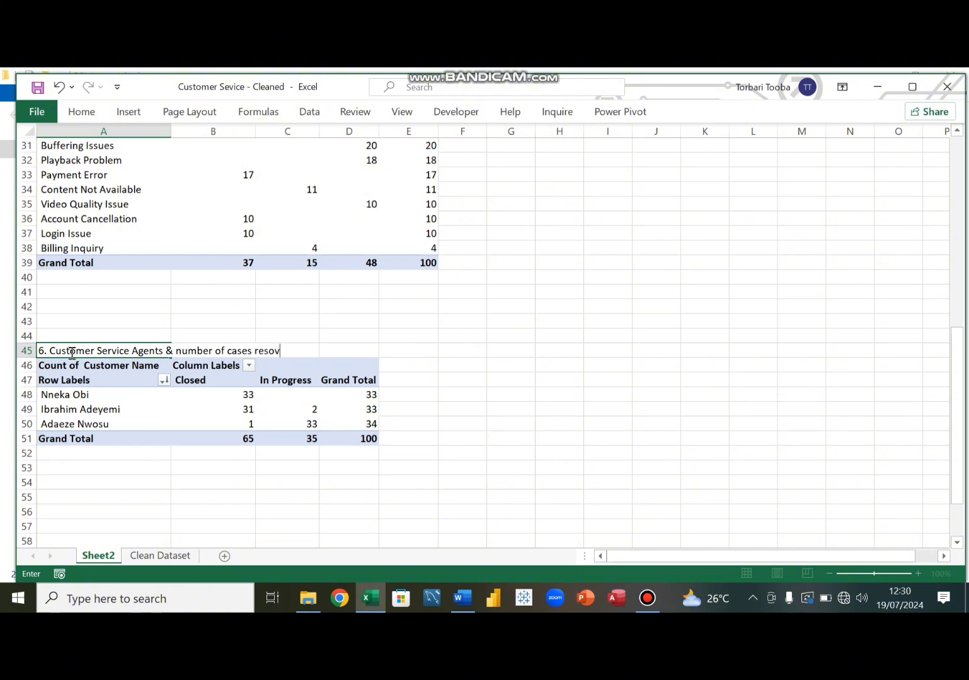
type("ed & in progress")
key("Return")
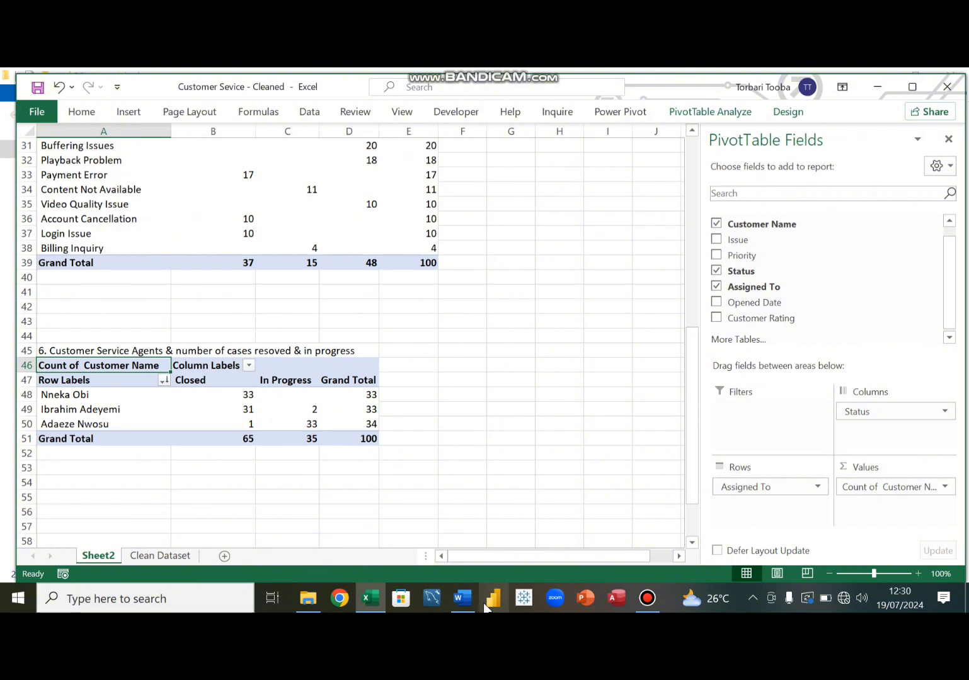
- Check the next objective in Word, and copy the agent and status PivotTable in Excel from A46:D51 to cell A58
left_click(463, 600)
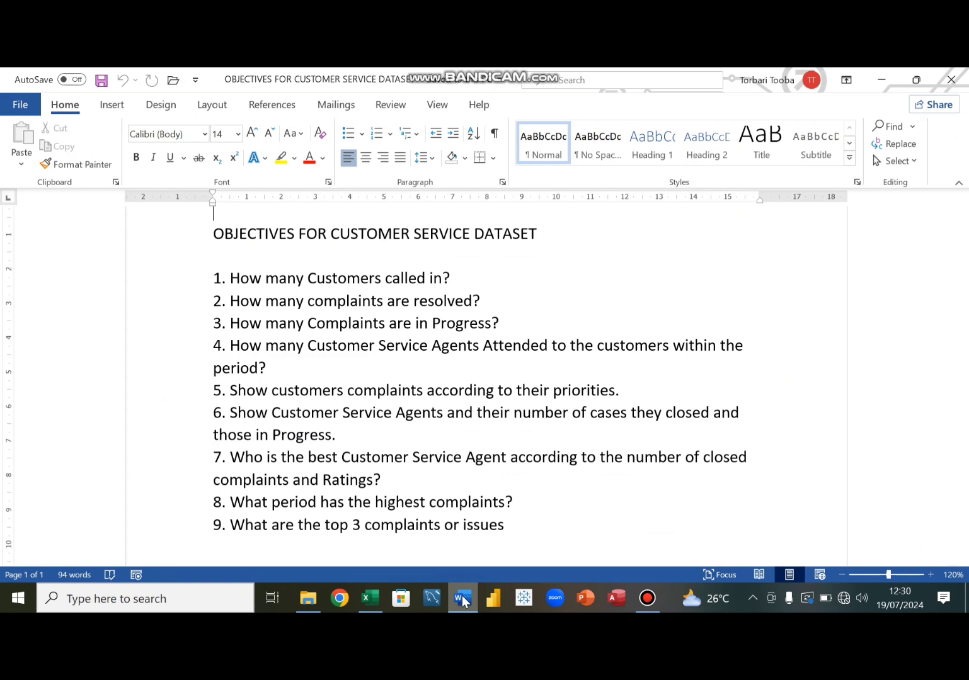
left_click(463, 602)
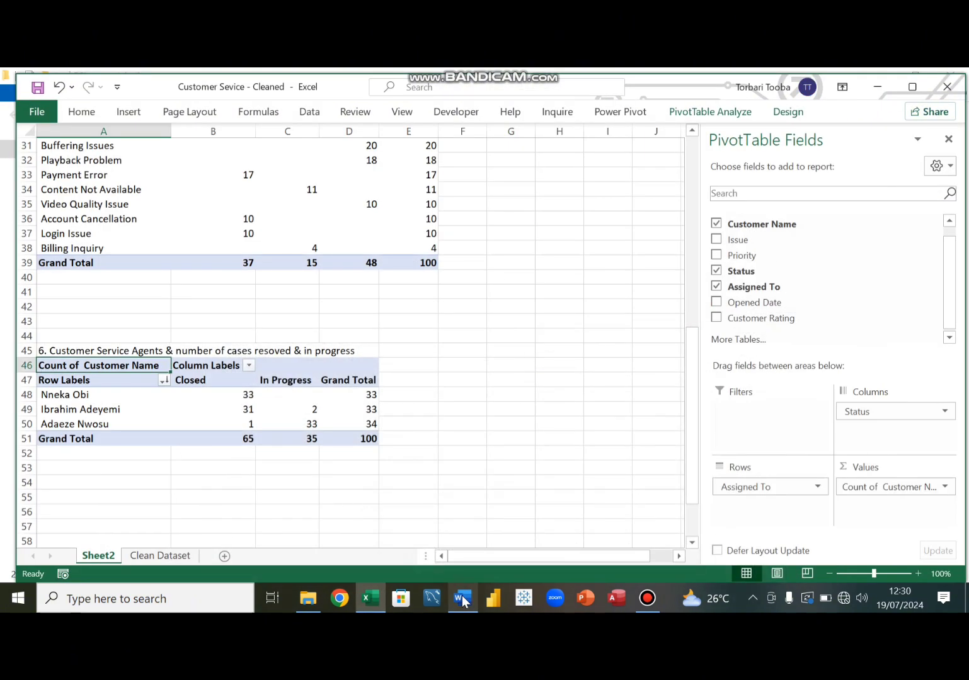
left_click(242, 406)
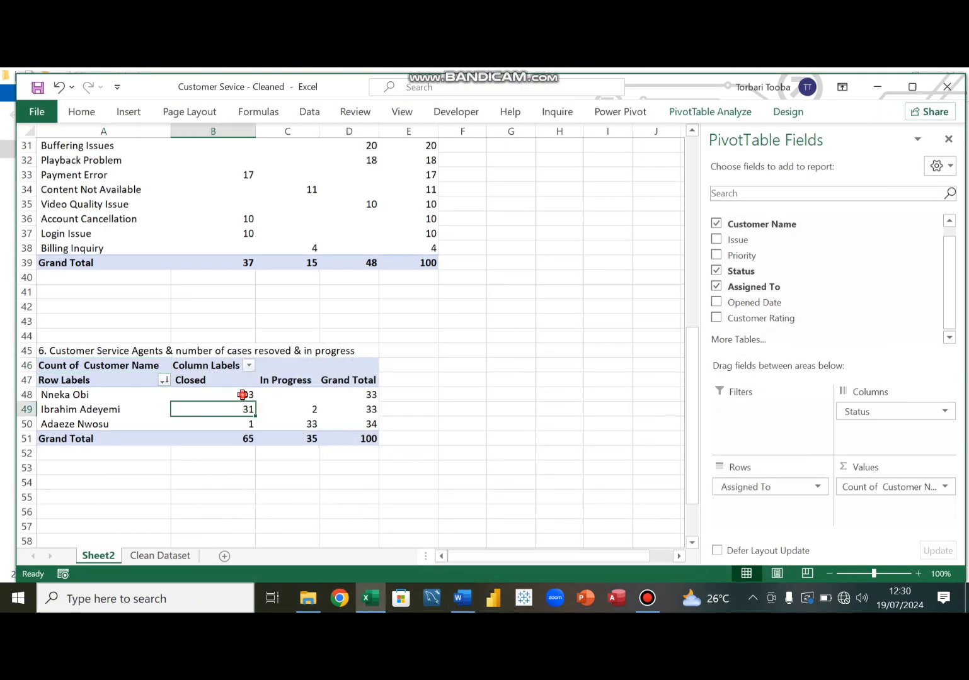
left_click(243, 395)
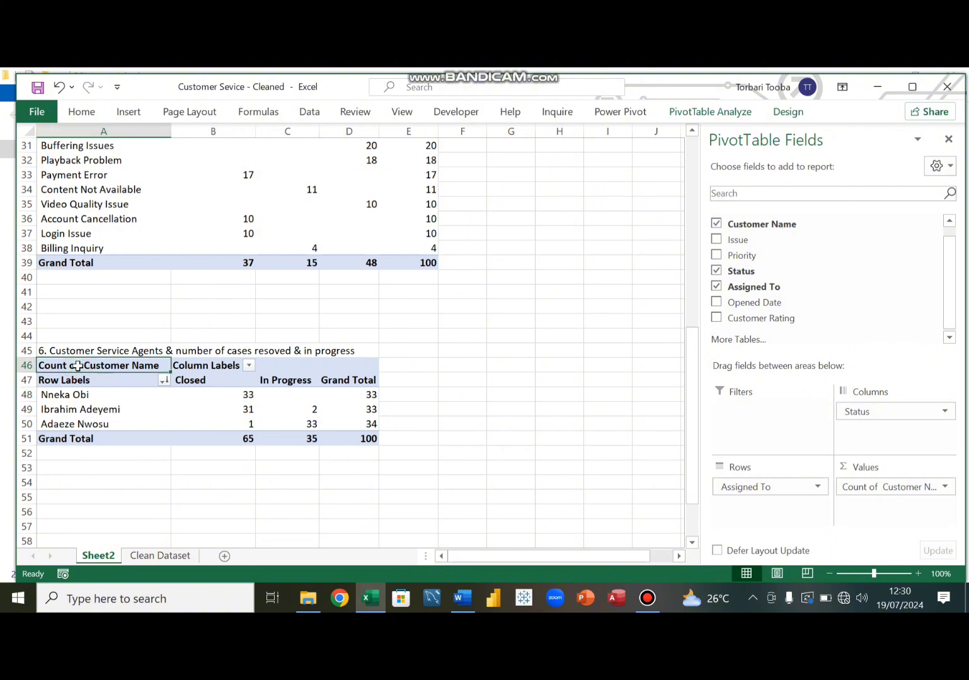
key("shift+Down")
key("shift+Right")
key("shift+Down")
key("shift+Right")
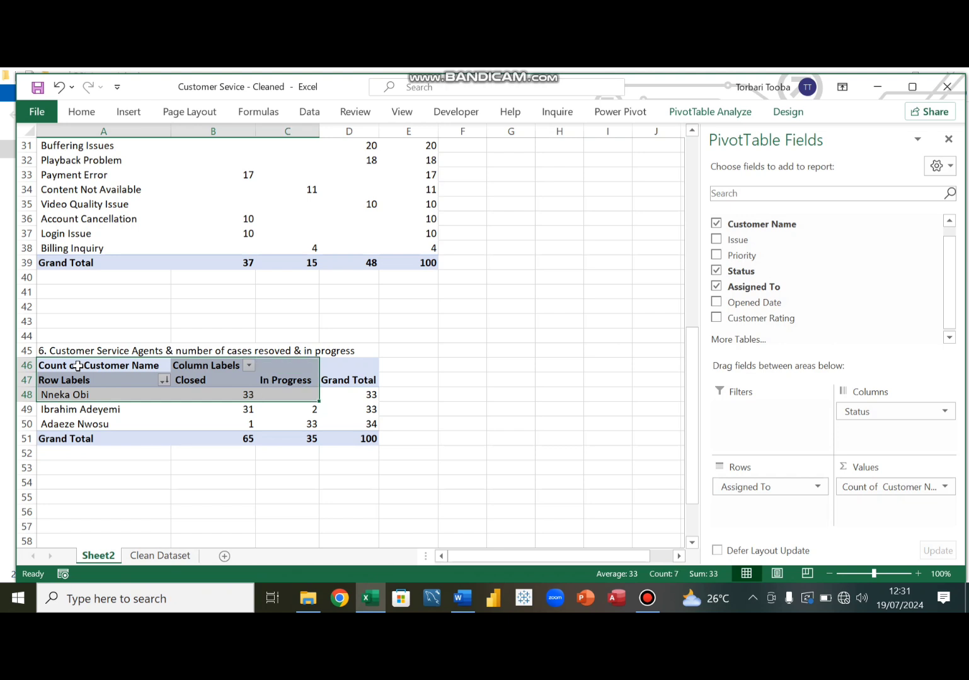
key("shift+Down")
key("shift+Down")
key("shift+Down")
key("shift+Right")
key("shift+Right")
key("shift+Right")
key("shift+Right")
key("shift+Right")
key("shift+Right")
key("shift+Right")
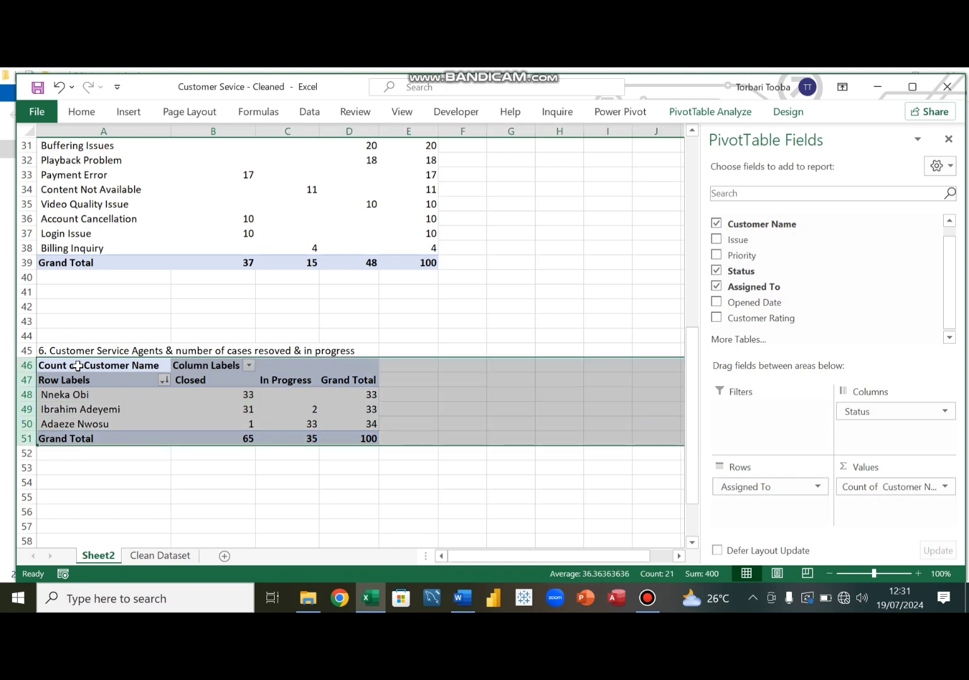
key("shift+Left")
key("shift+Left")
key("shift+Left")
key("shift+Left")
key("shift+Left")
key("shift+Left")
key("shift+Left")
key("shift+Left")
key("shift+Right")
key("shift+Right")
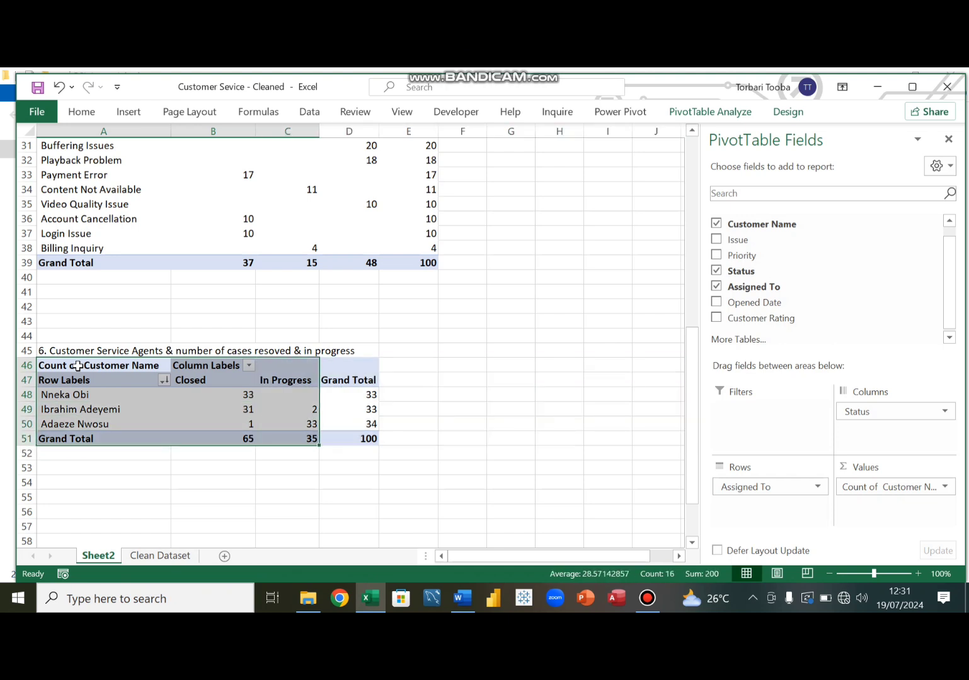
key("ctrl+c")
key("Down")
key("Down")
key("Down")
key("Down")
key("Down")
key("Down")
key("Down")
key("Down")
key("Down")
key("Down")
key("Down")
key("Down")
key("Down")
key("Down")
key("Down")
key("Down")
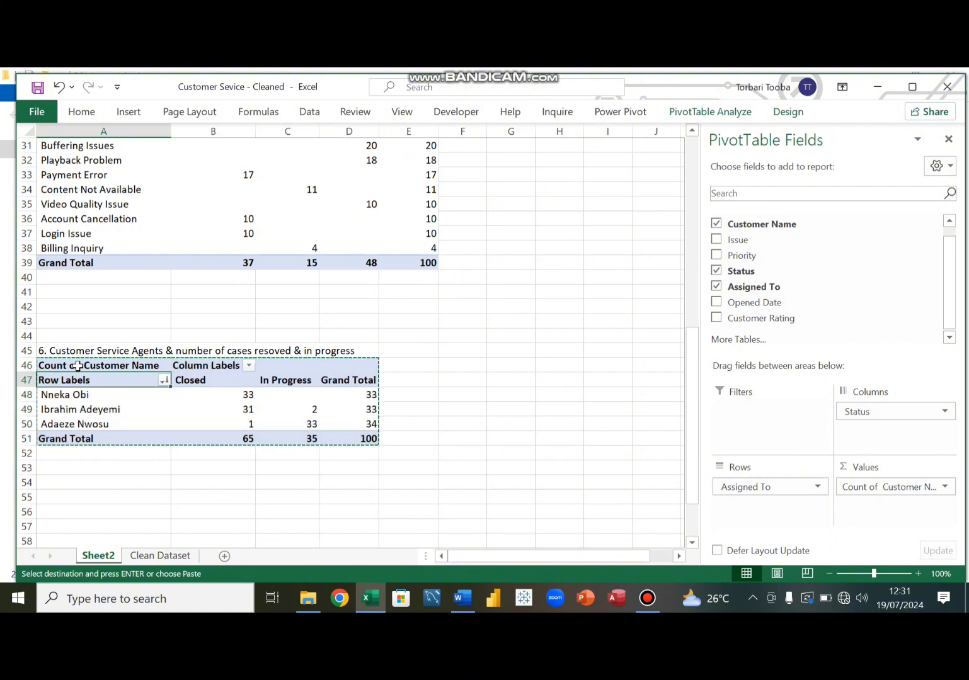
key("Up")
key("Up")
key("Up")
key("Up")
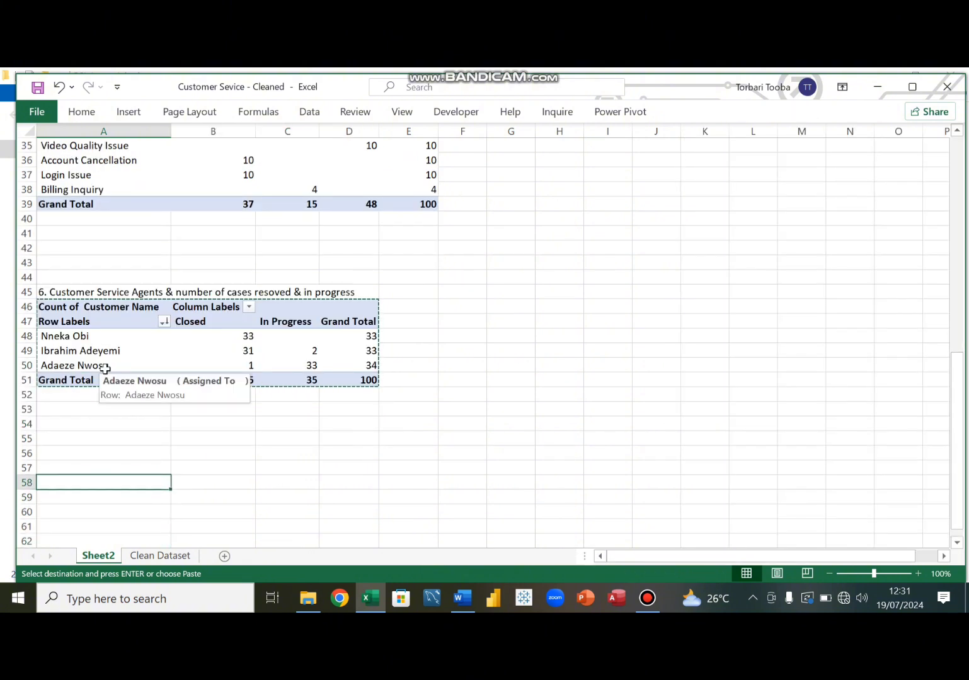
key("ctrl+v")
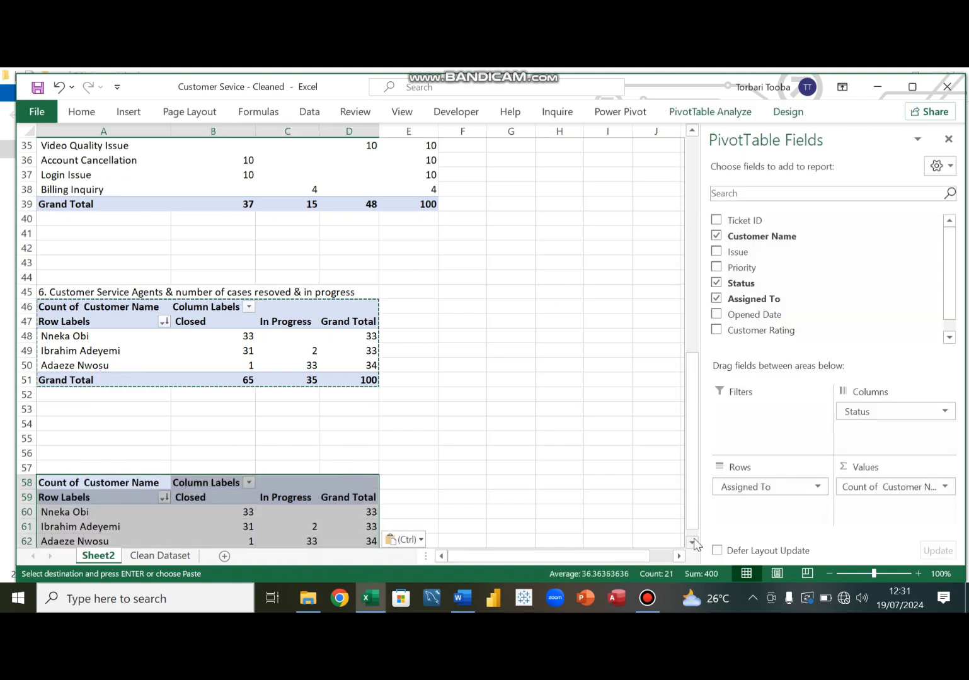
- Clear the Customer Name count, the Assigned To rows and the Status columns from the PivotTable copy at A58
scroll(693, 541, "down", 5)
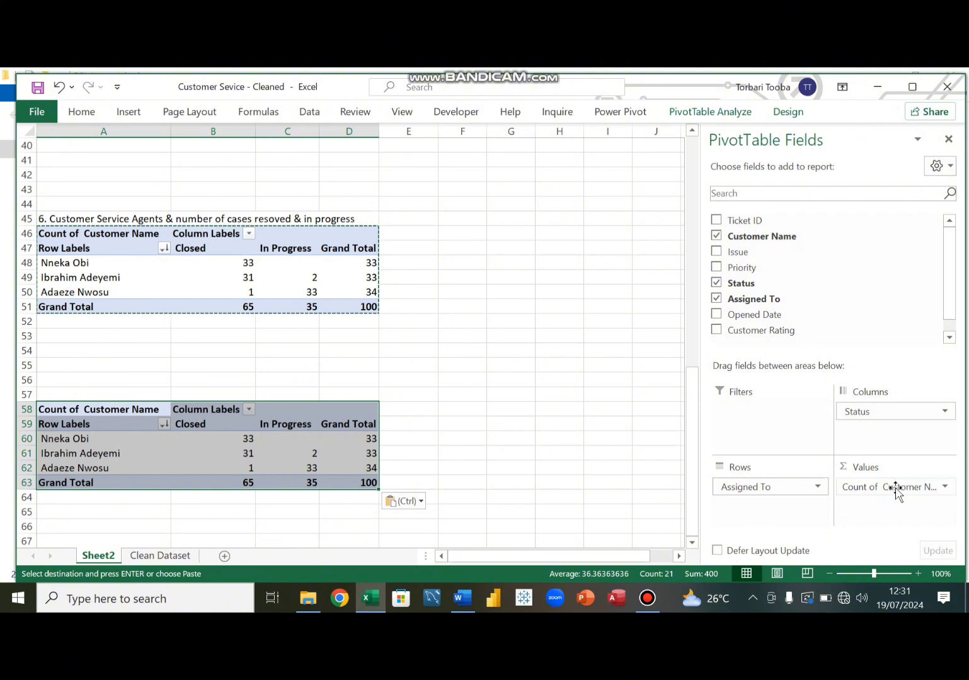
left_click_drag(895, 487, 595, 435)
left_click_drag(756, 482, 629, 459)
left_click_drag(873, 420, 601, 416)
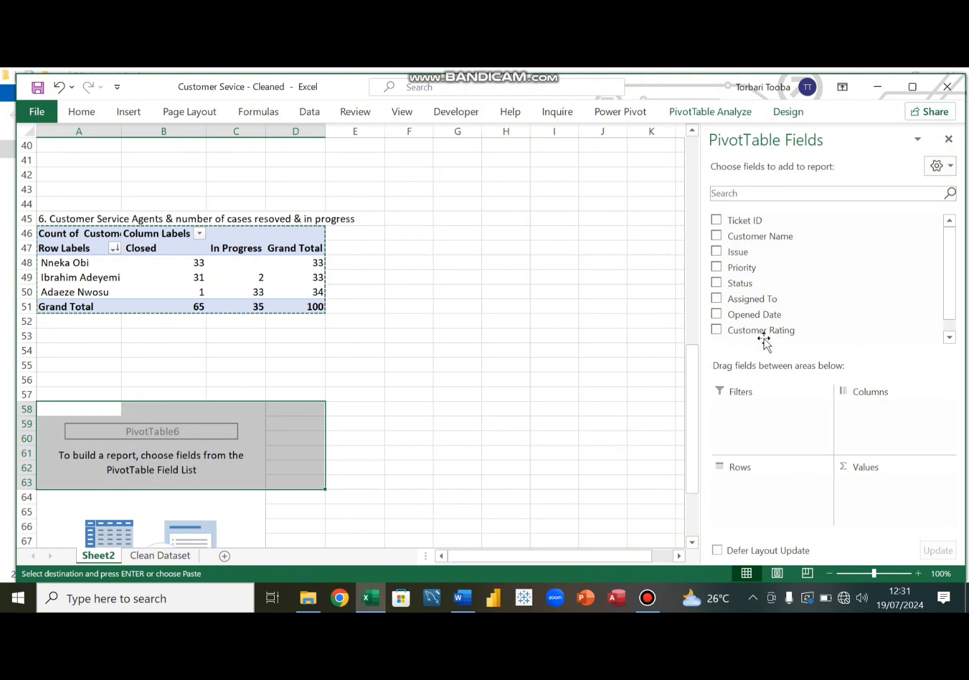
- Build the PivotTable copy at A58 with Customer Rating as rows, Assigned To as columns and the count of Customer Name as values
left_click_drag(763, 330, 758, 497)
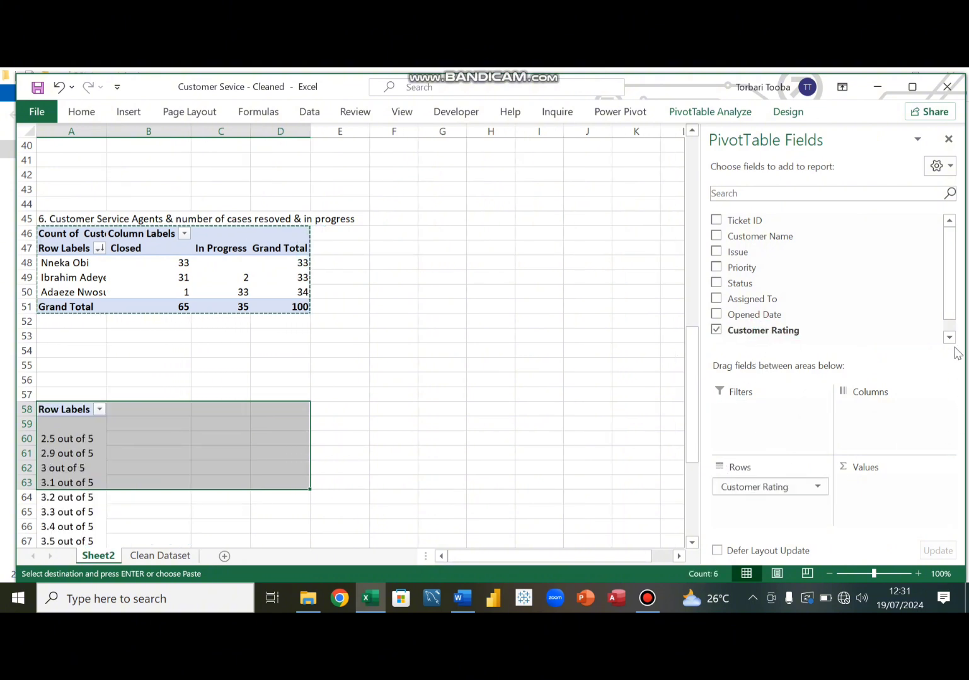
left_click_drag(954, 293, 952, 331)
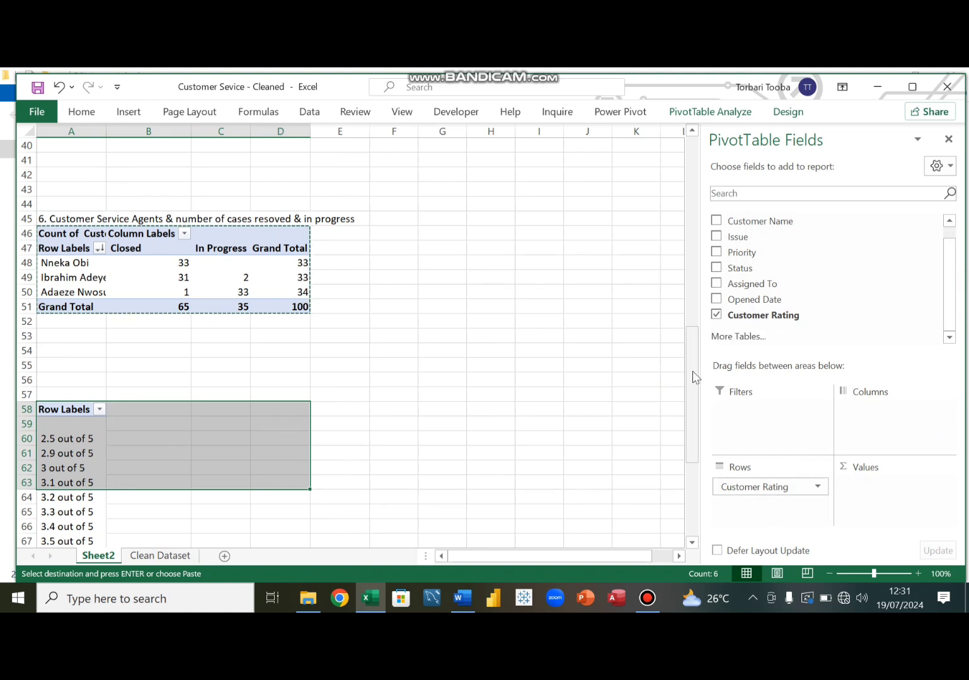
left_click_drag(692, 371, 699, 471)
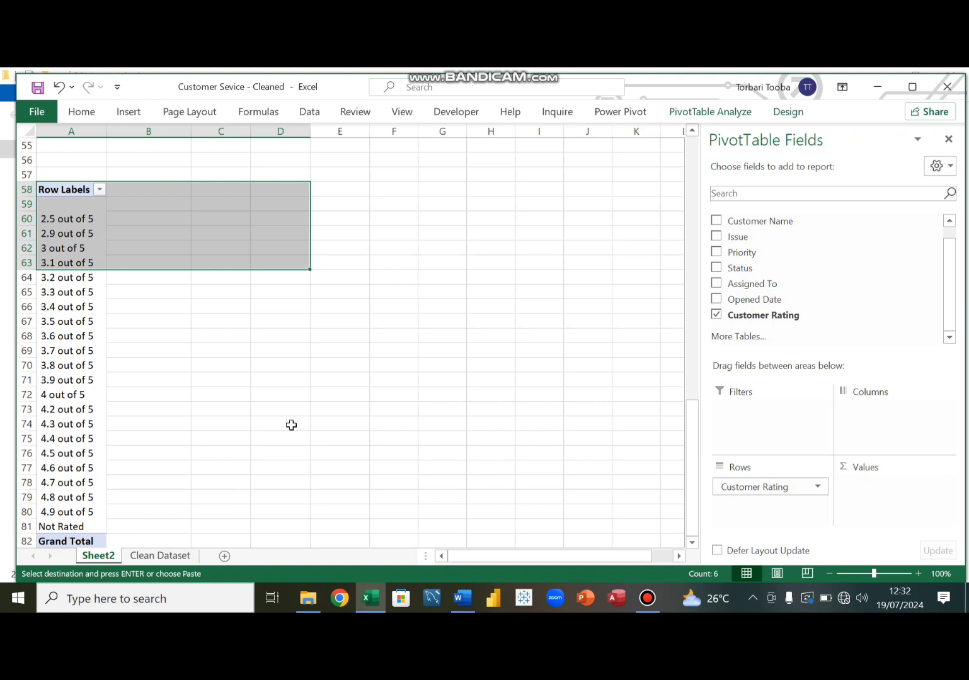
left_click(84, 322)
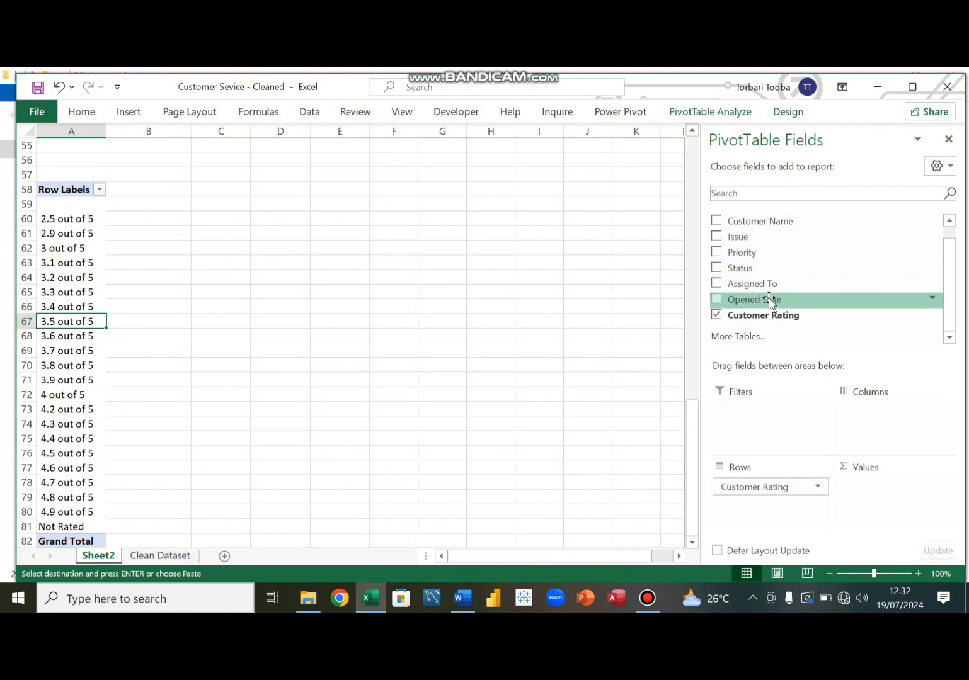
left_click_drag(764, 283, 897, 416)
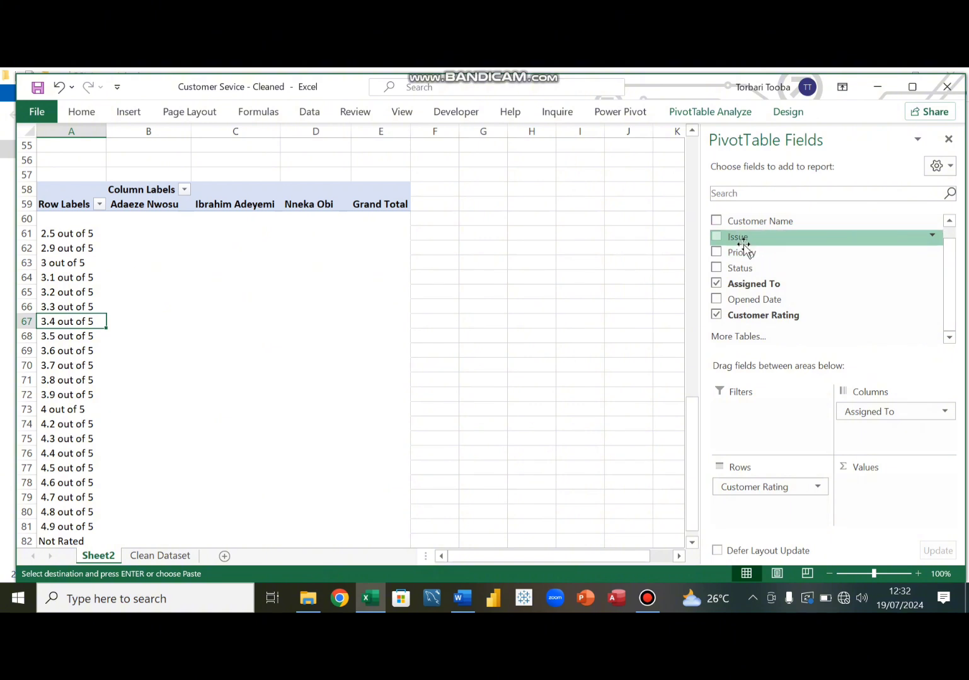
left_click_drag(757, 222, 889, 504)
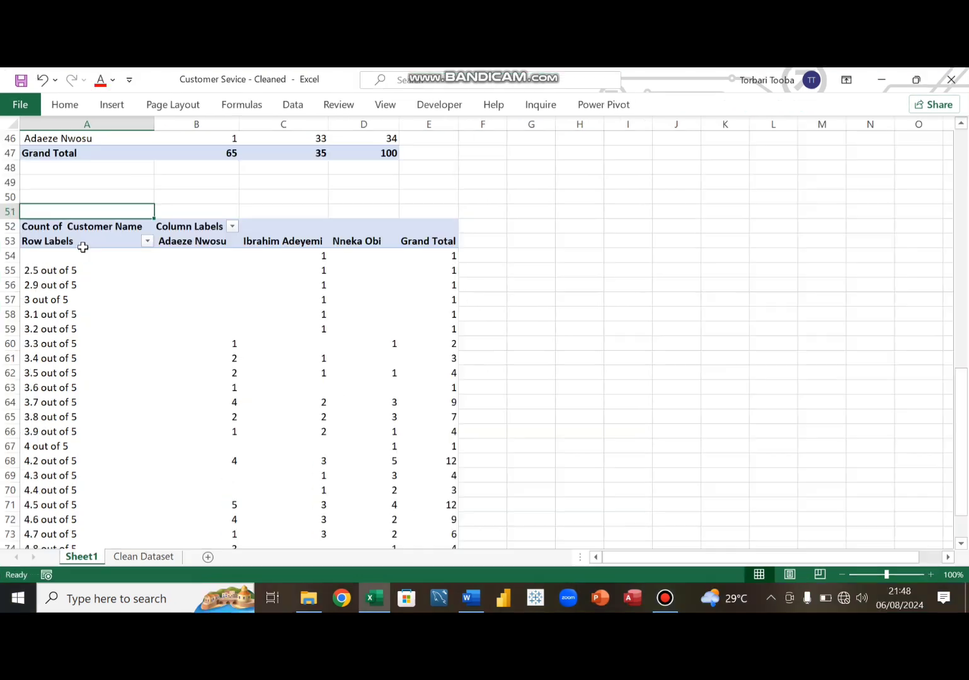
- Label the agent rating PivotTable "7. Best Customer Service Agent By Rating" in cell A51
mouse_move(239, 372)
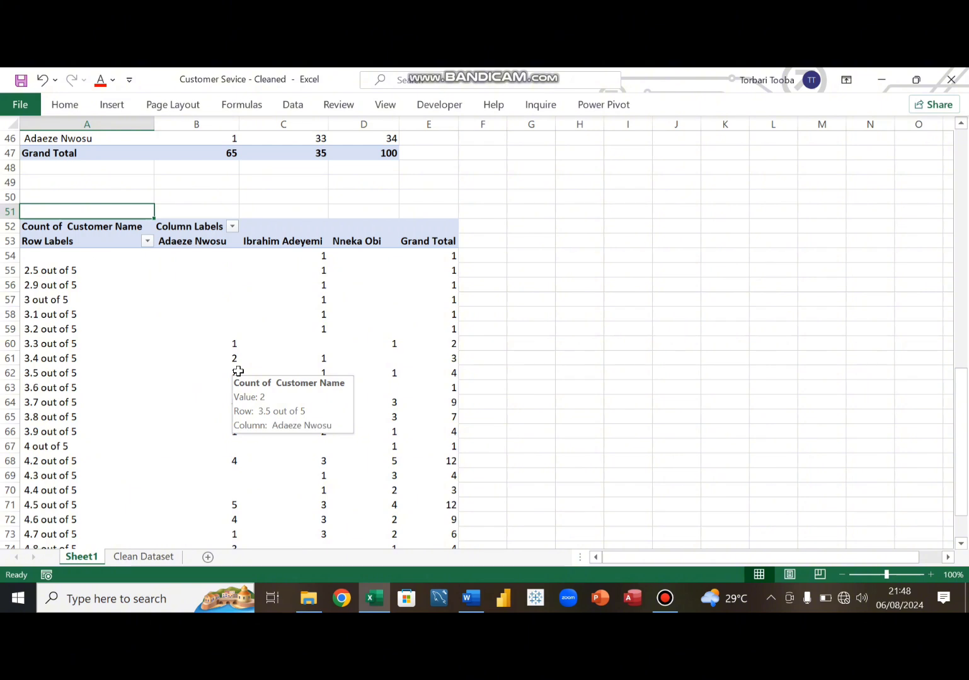
type("7")
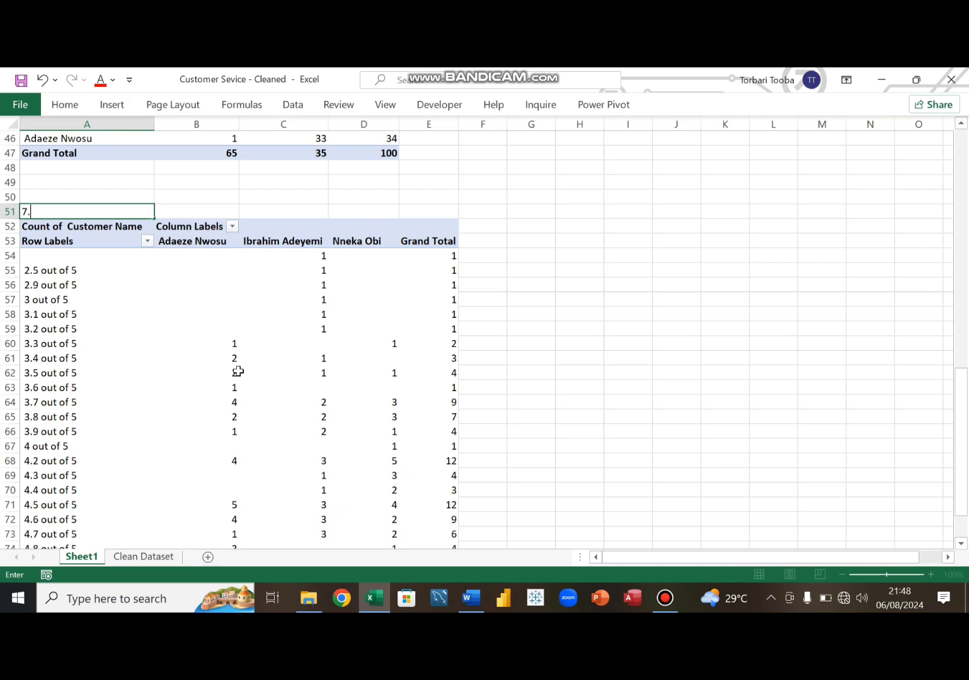
type(". Best Customer Service")
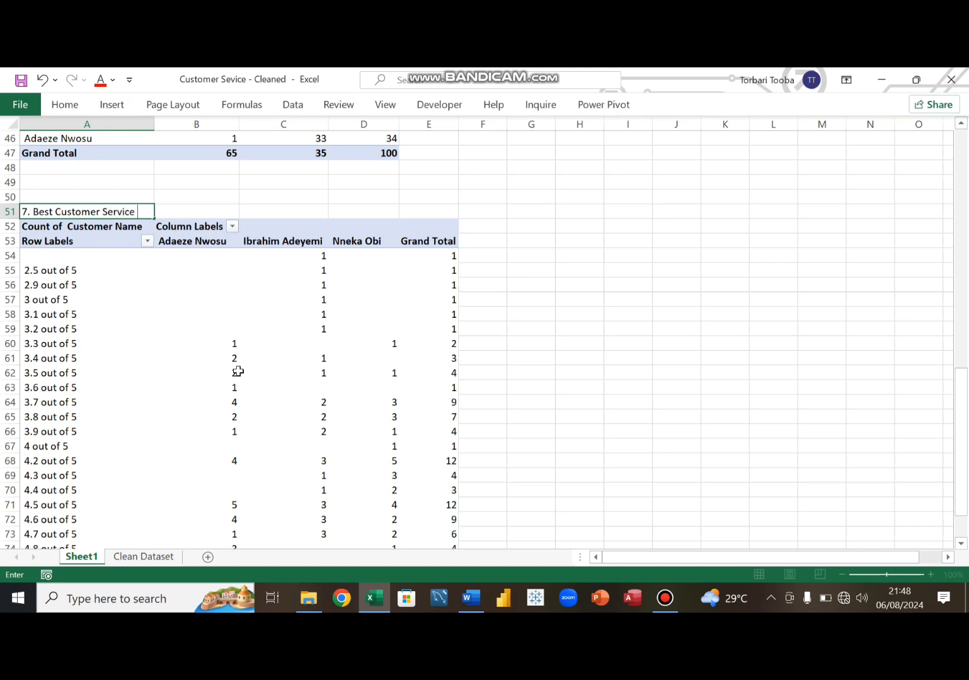
type(" Agent By Rating")
key("Return")
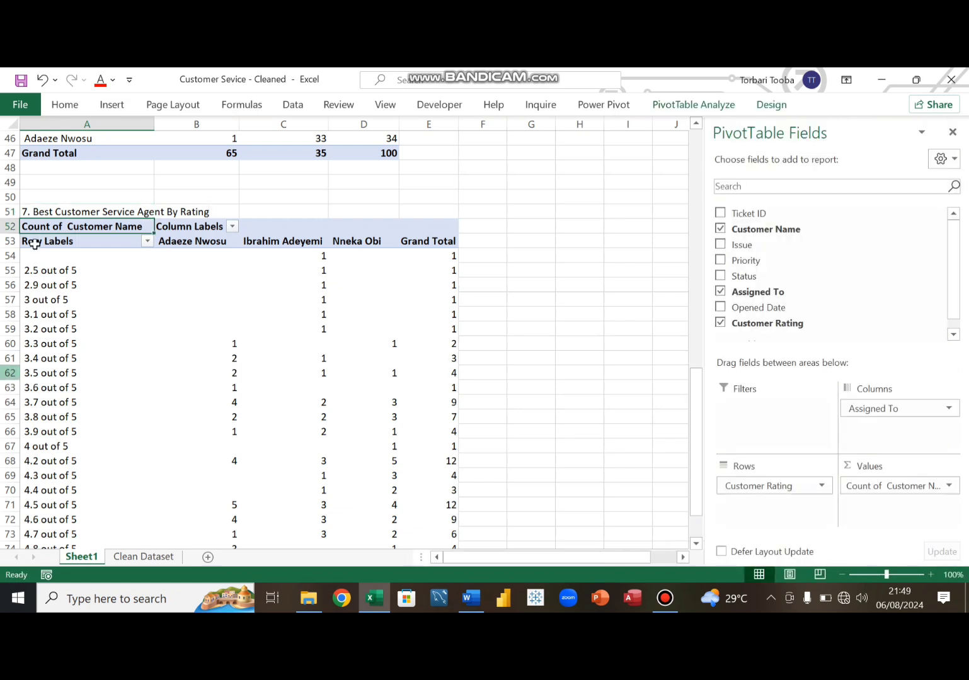
- Examine how each agent's customer counts are spread across the ratings in the PivotTable at A52
scroll(178, 314, "down", 2)
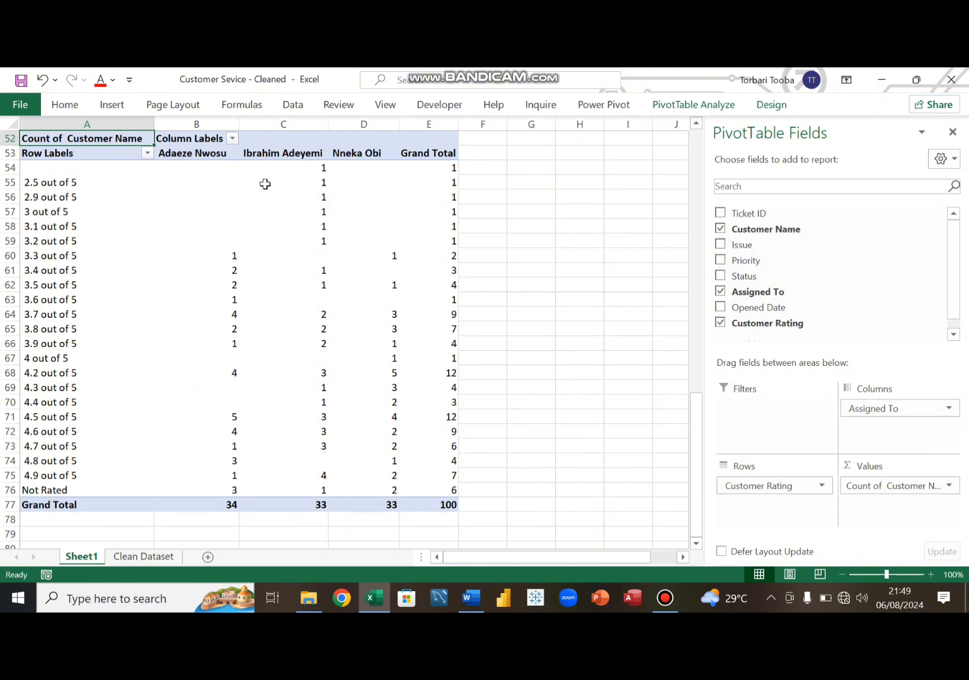
mouse_move(327, 186)
mouse_move(317, 276)
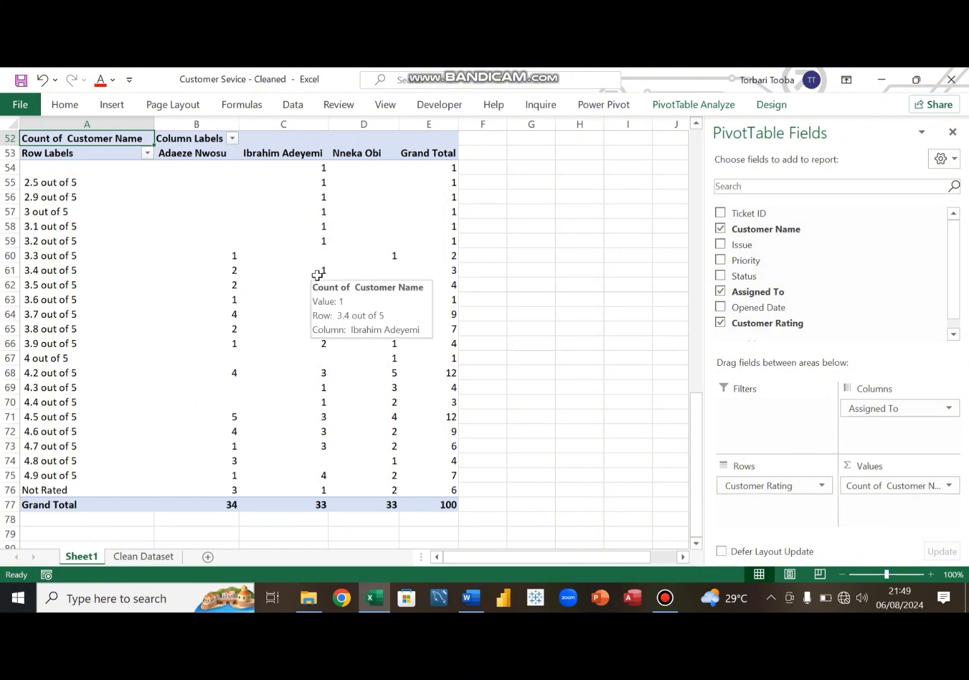
mouse_move(234, 443)
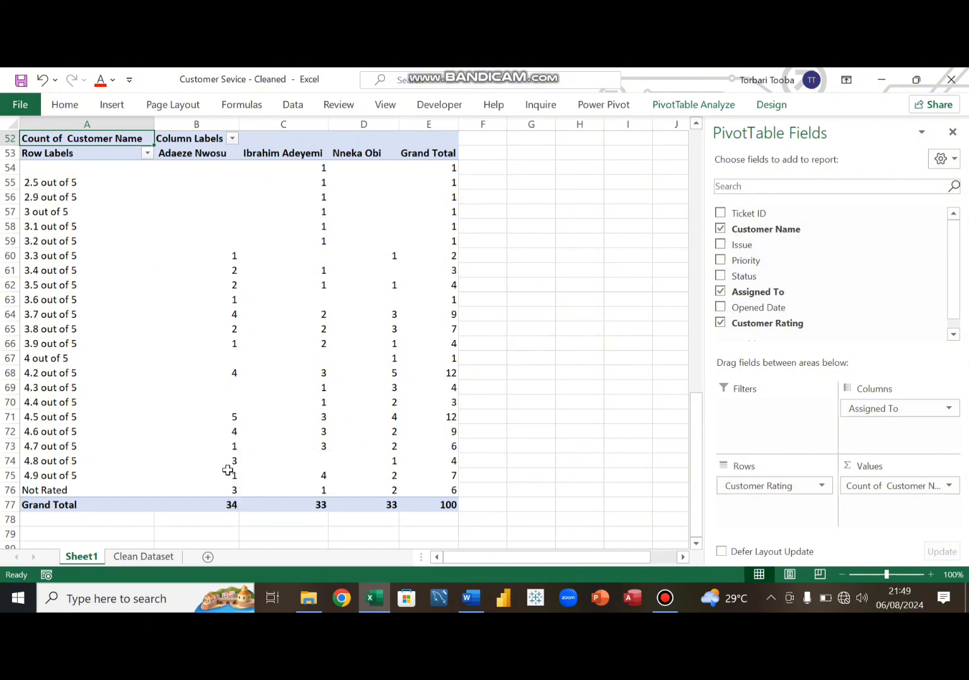
mouse_move(341, 464)
mouse_move(86, 478)
mouse_move(243, 476)
mouse_move(135, 479)
mouse_move(311, 316)
mouse_move(67, 480)
left_click(660, 593)
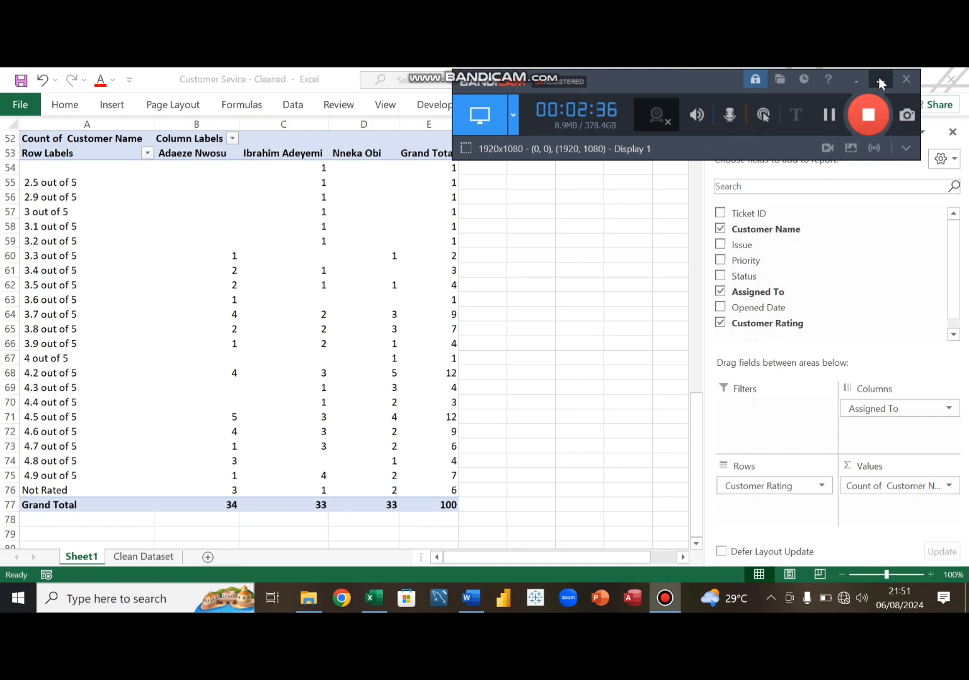
left_click(881, 82)
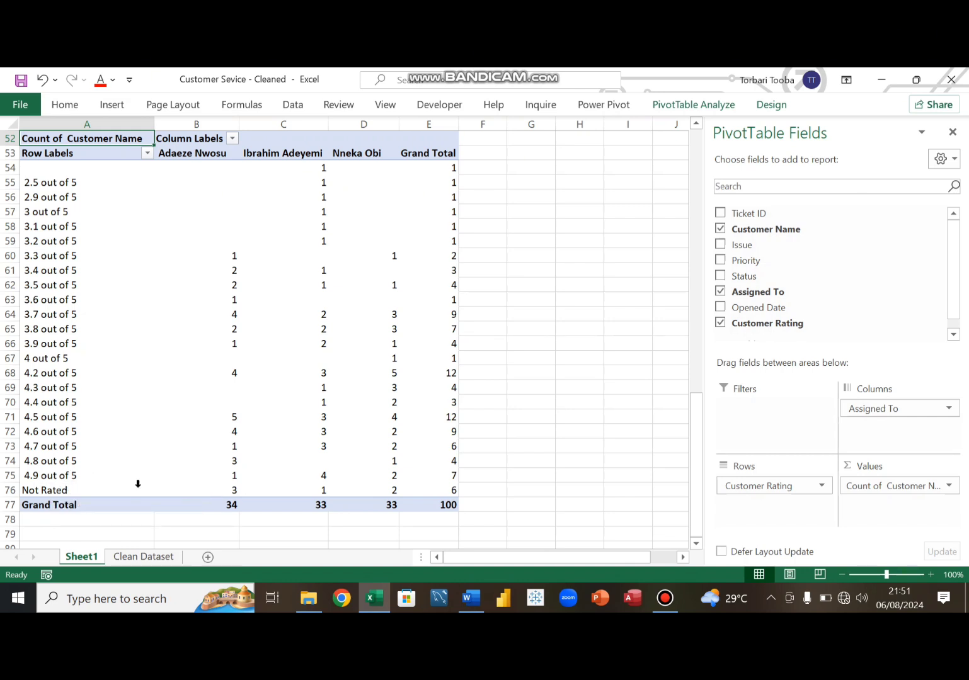
- Compare the agents' counts in the "4.9 out of 5" and "Not Rated" rows of the rating PivotTable
left_click(58, 477)
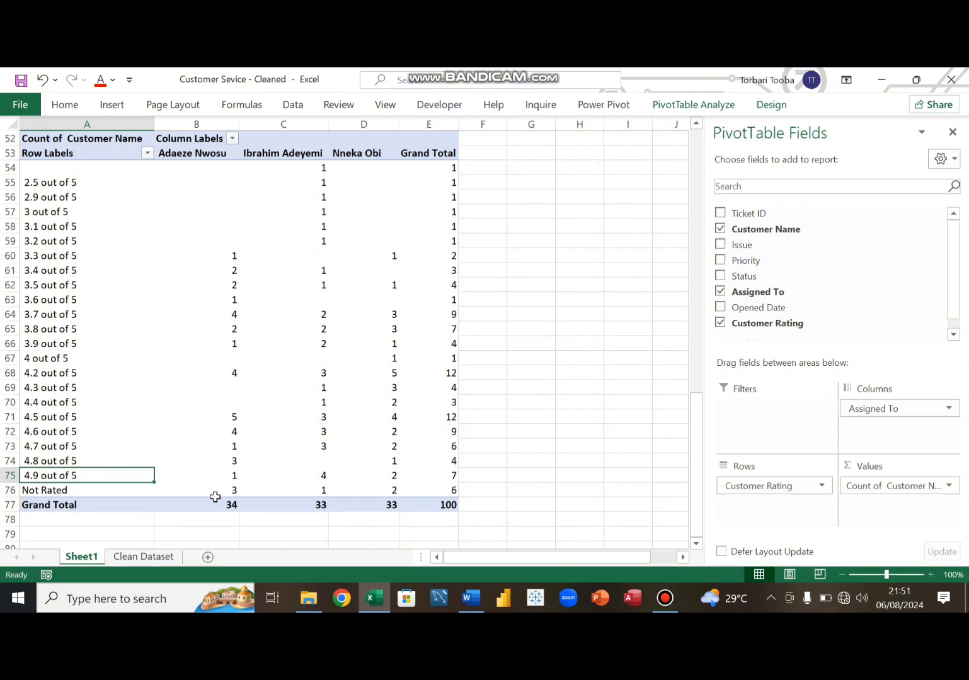
key("Right")
key("Right")
key("Right")
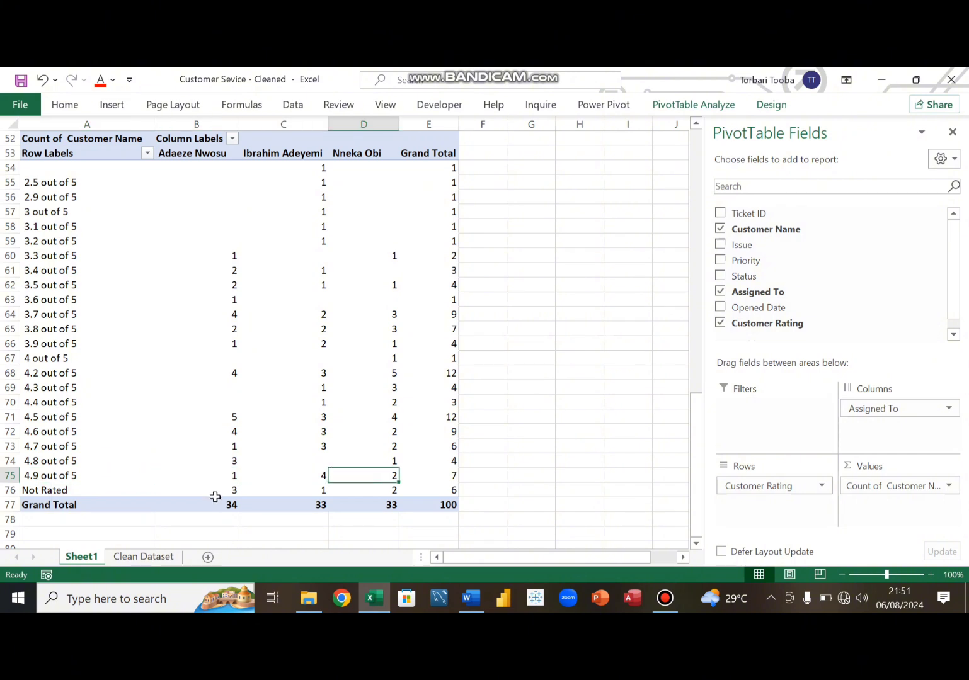
key("Left")
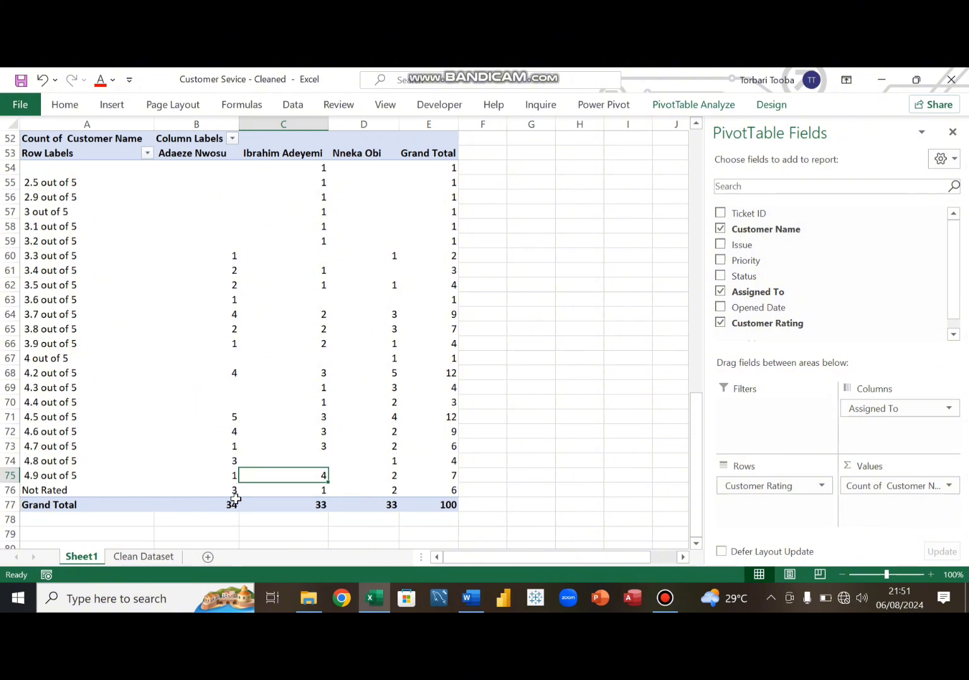
left_click(236, 490)
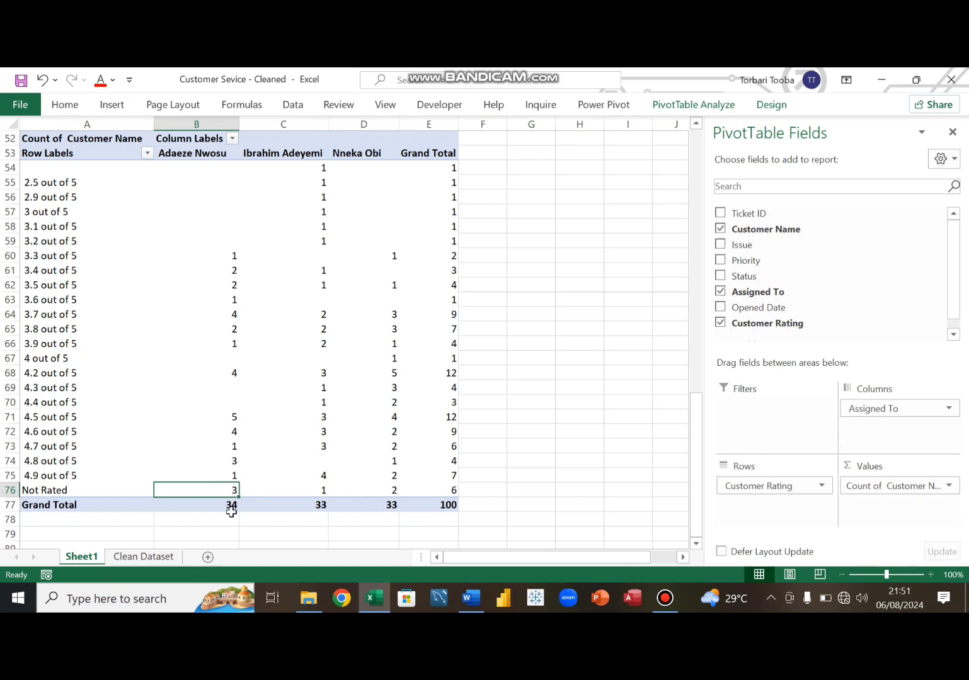
left_click(322, 491)
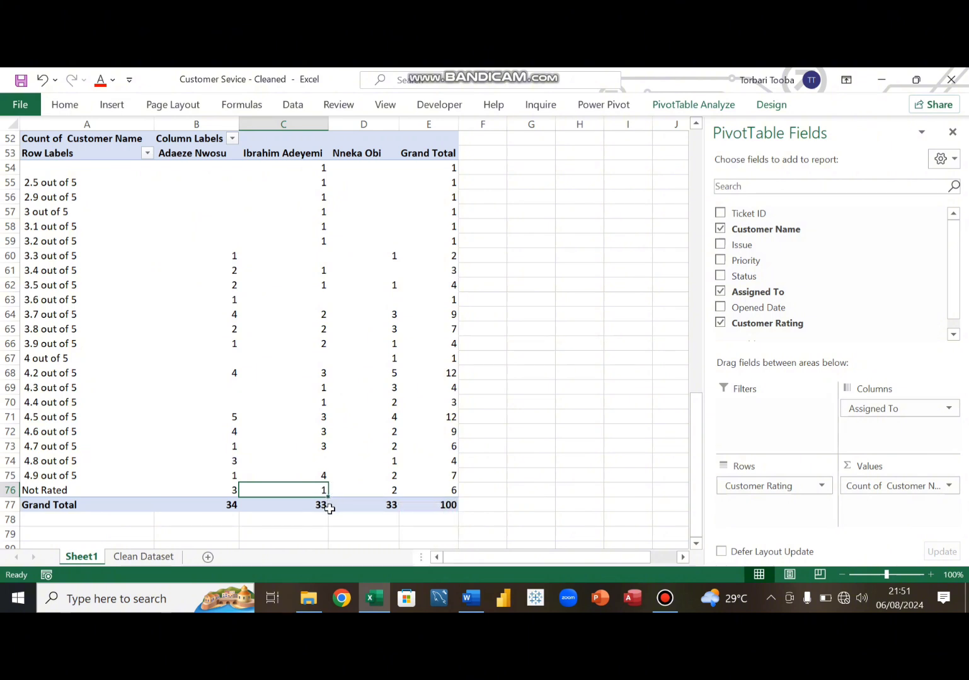
left_click(396, 493)
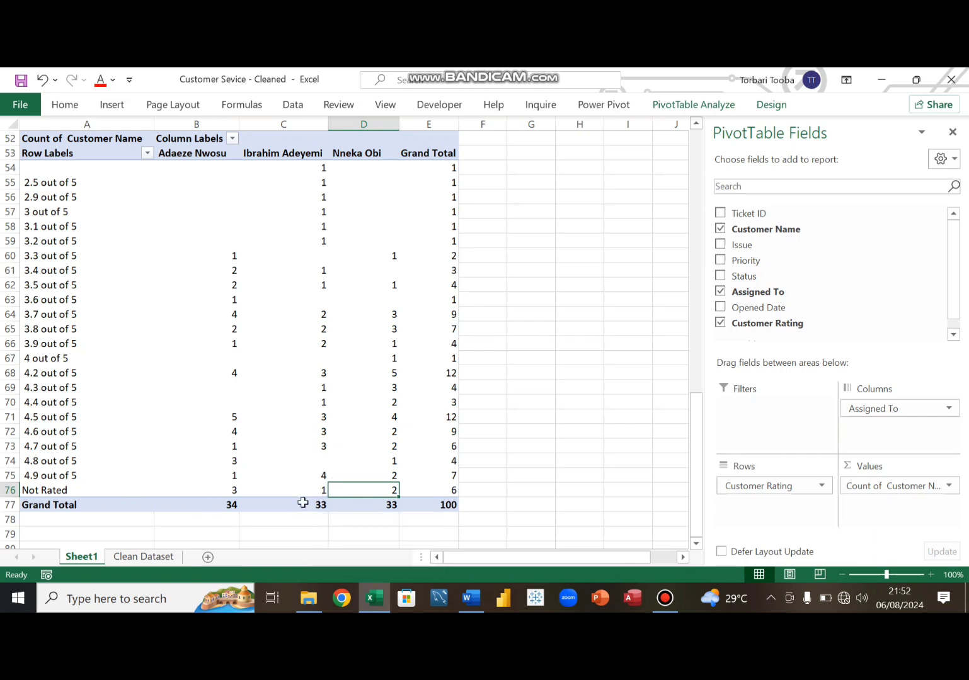
left_click(323, 476)
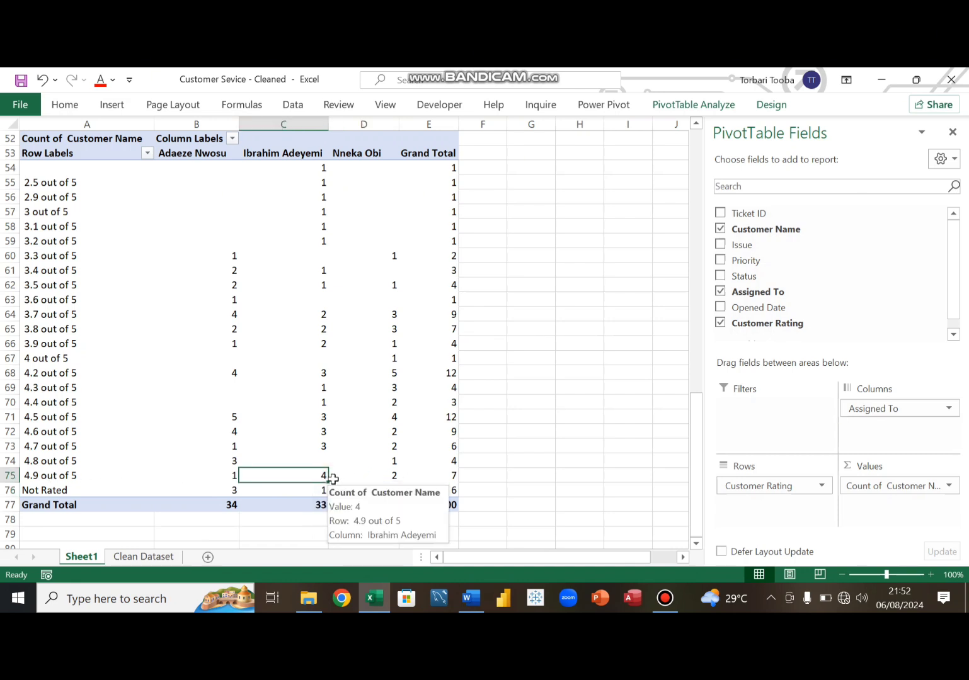
scroll(292, 449, "up", 1)
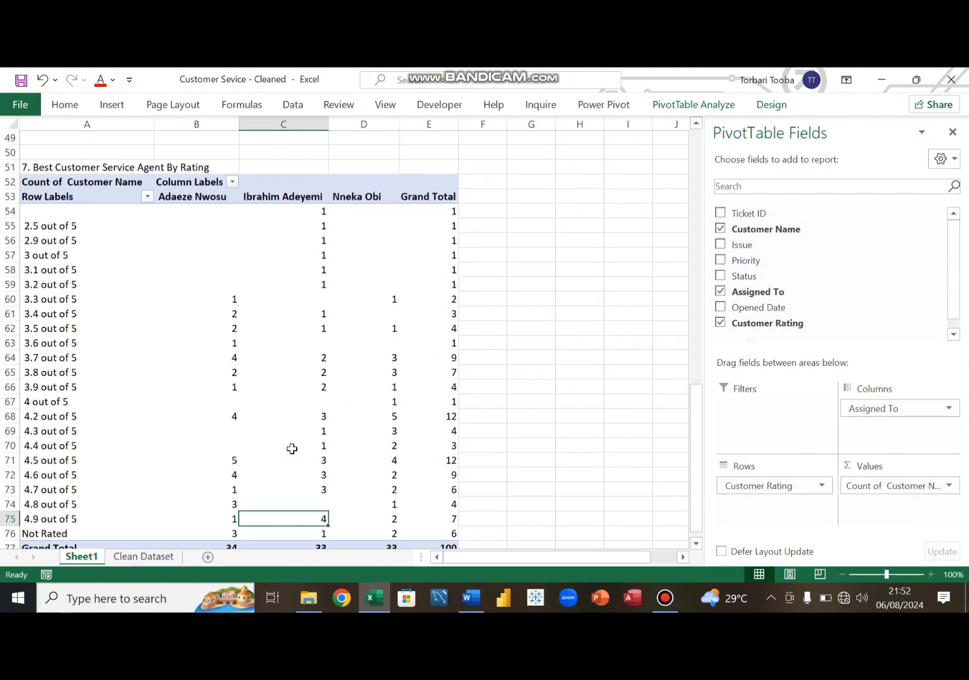
scroll(291, 449, "down", 2)
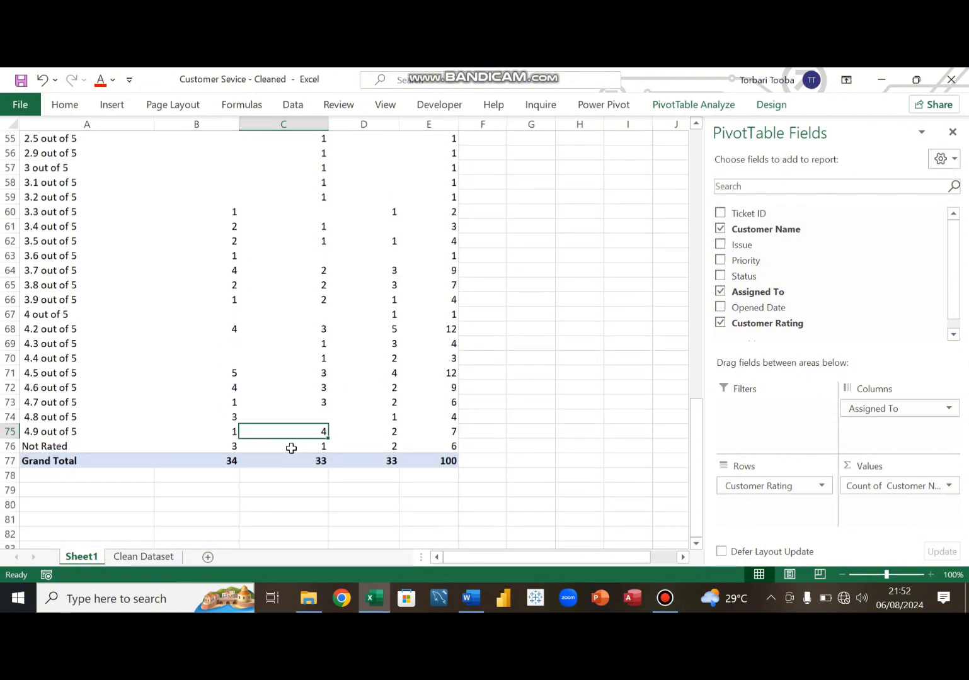
mouse_move(292, 448)
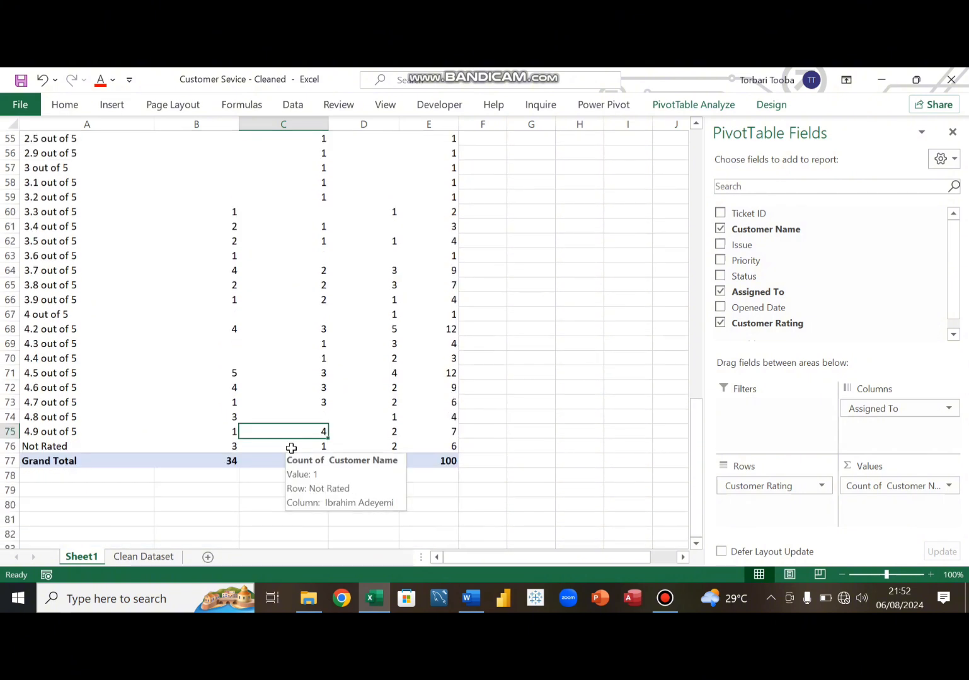
mouse_move(332, 432)
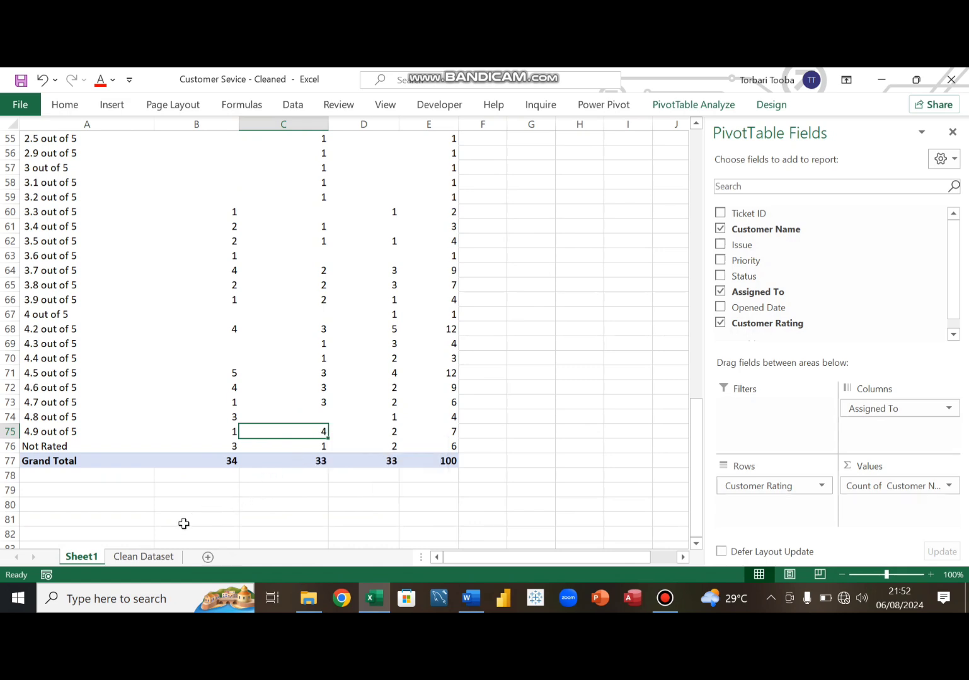
- Check the next objective in Word, and copy the agent and status PivotTable in Excel from A42:D47 to cell A83
left_click(471, 599)
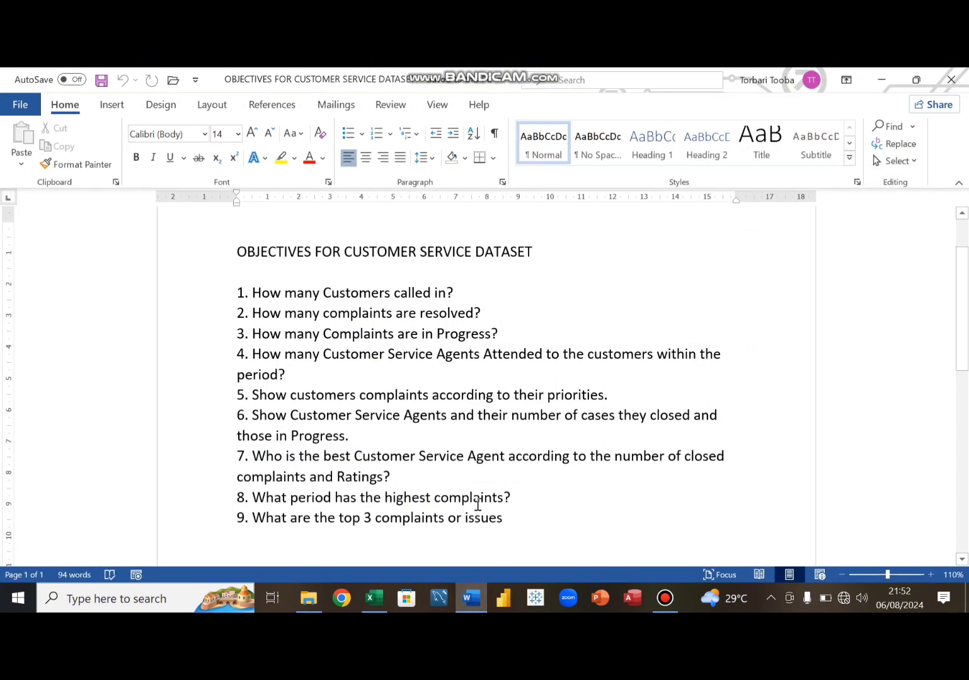
left_click(471, 599)
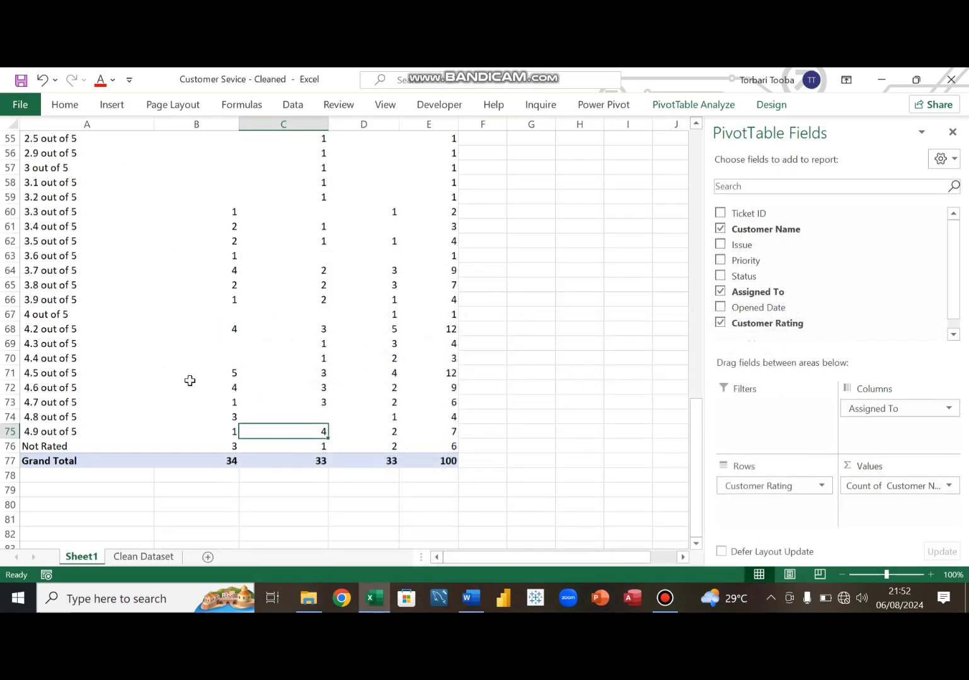
scroll(189, 397, "up", 5)
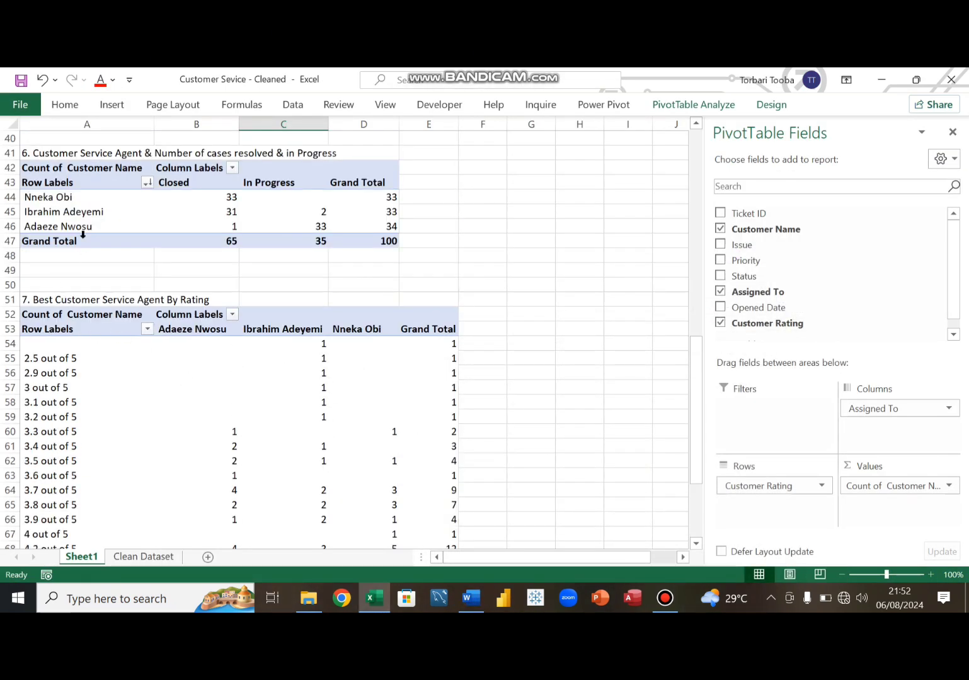
scroll(48, 182, "up", 1)
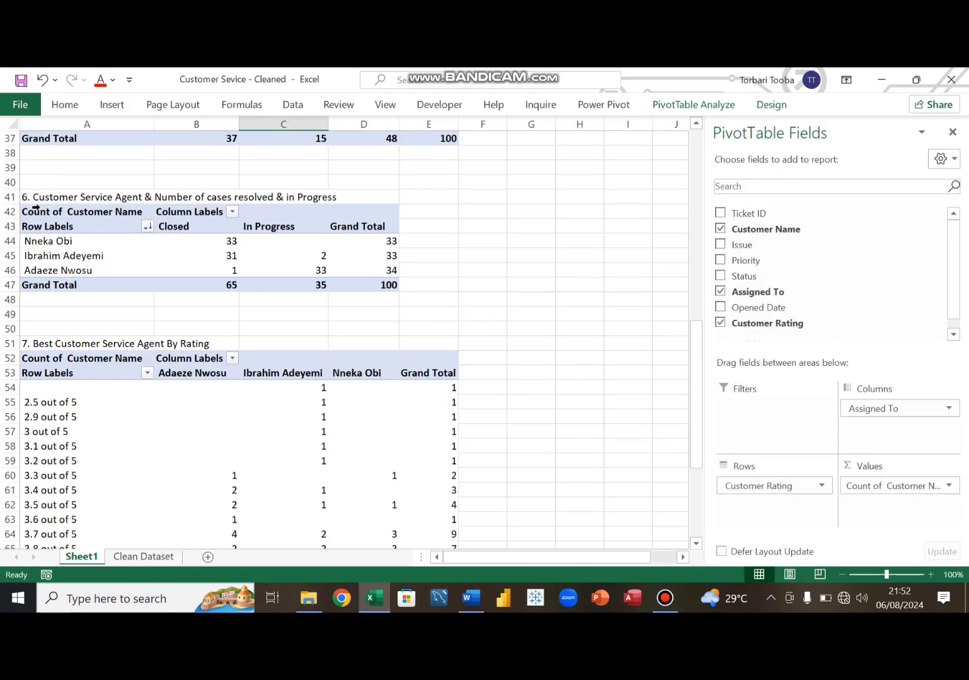
left_click_drag(61, 210, 370, 284)
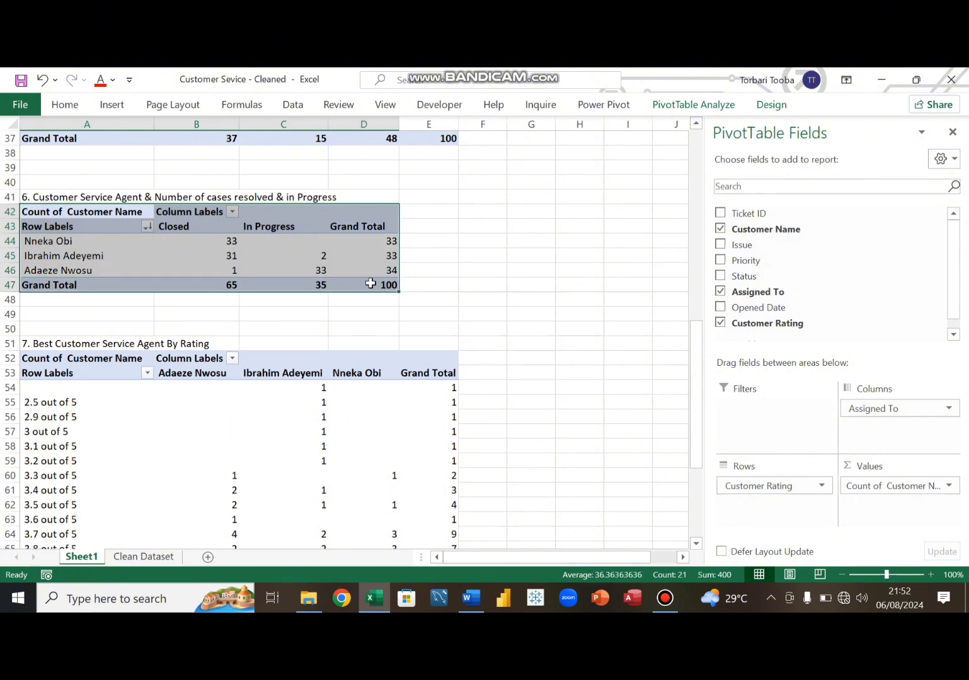
key("ctrl+c")
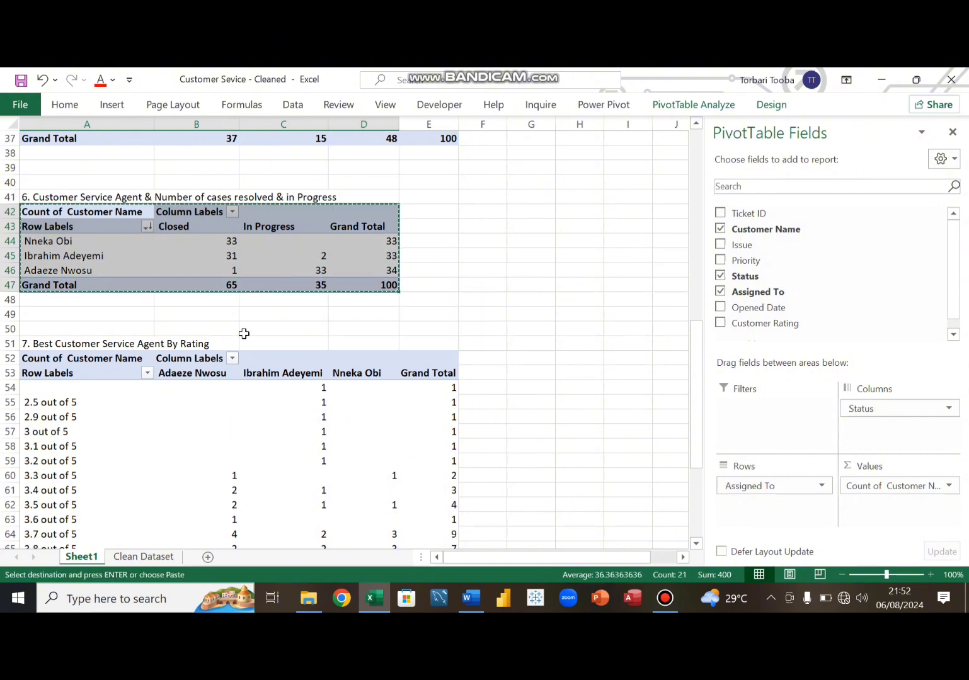
scroll(190, 417, "down", 10)
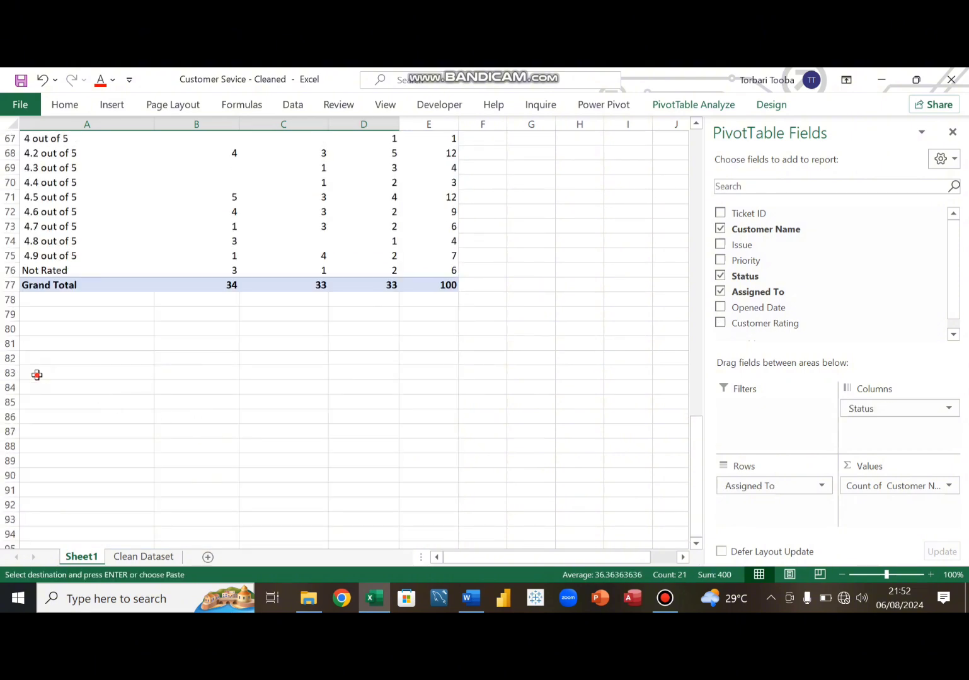
left_click(39, 371)
key("ctrl+v")
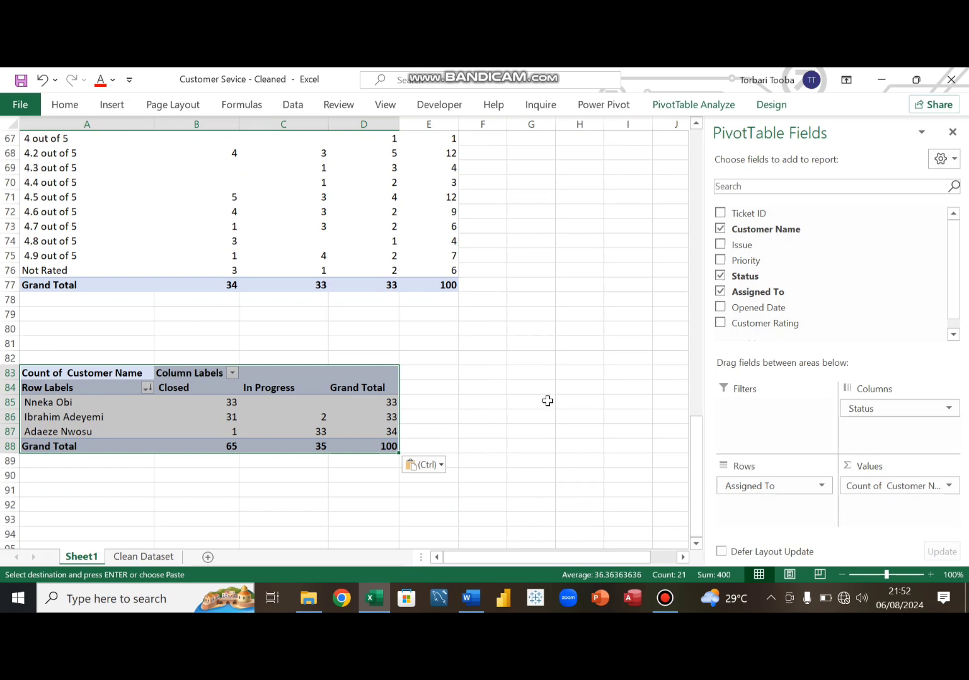
- Check the objectives in Word, and rework the PivotTable at A83 to count Customer Name by Opened Date, without Assigned To and Status
left_click_drag(783, 491, 575, 474)
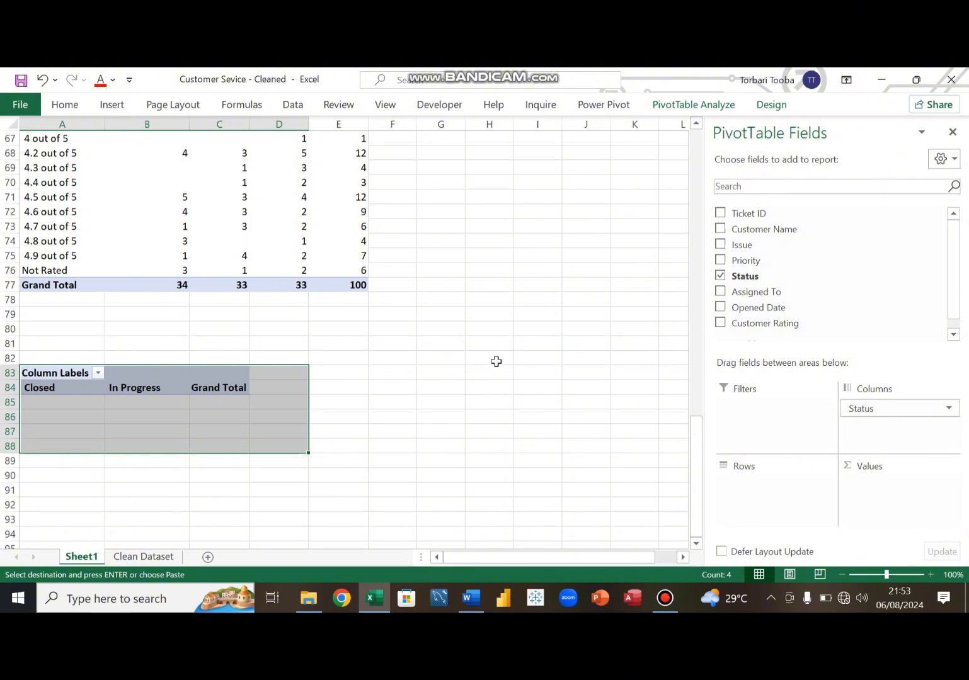
left_click(470, 598)
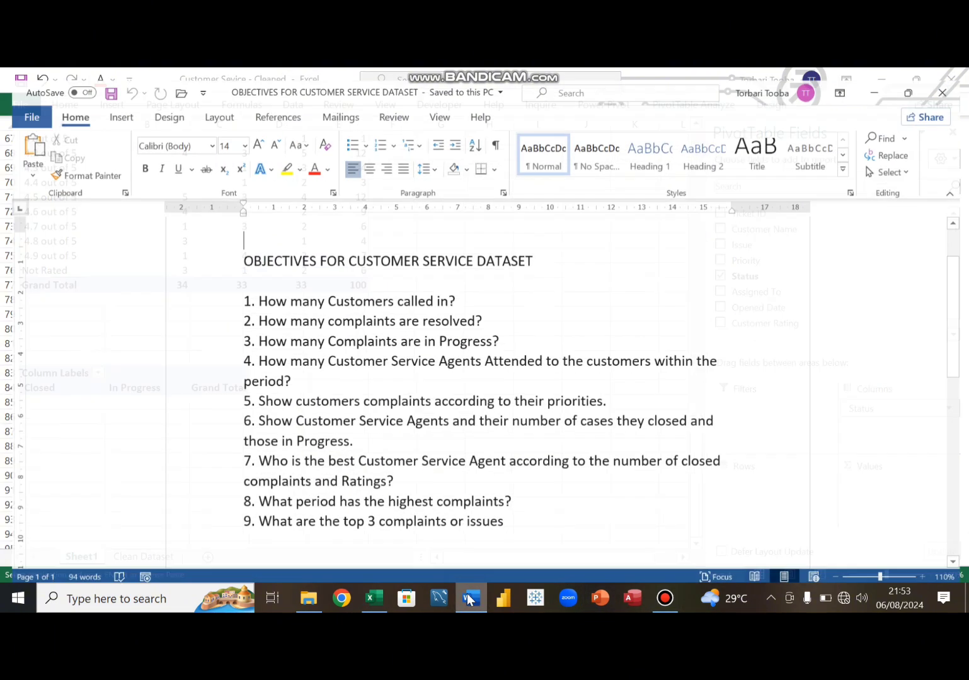
left_click(469, 599)
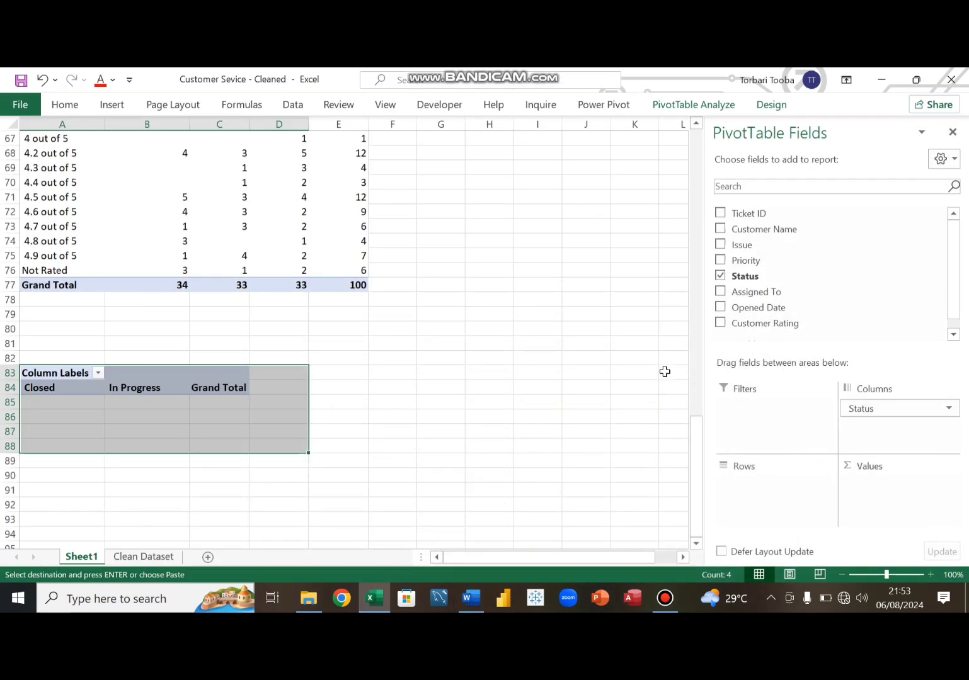
left_click_drag(788, 311, 765, 309)
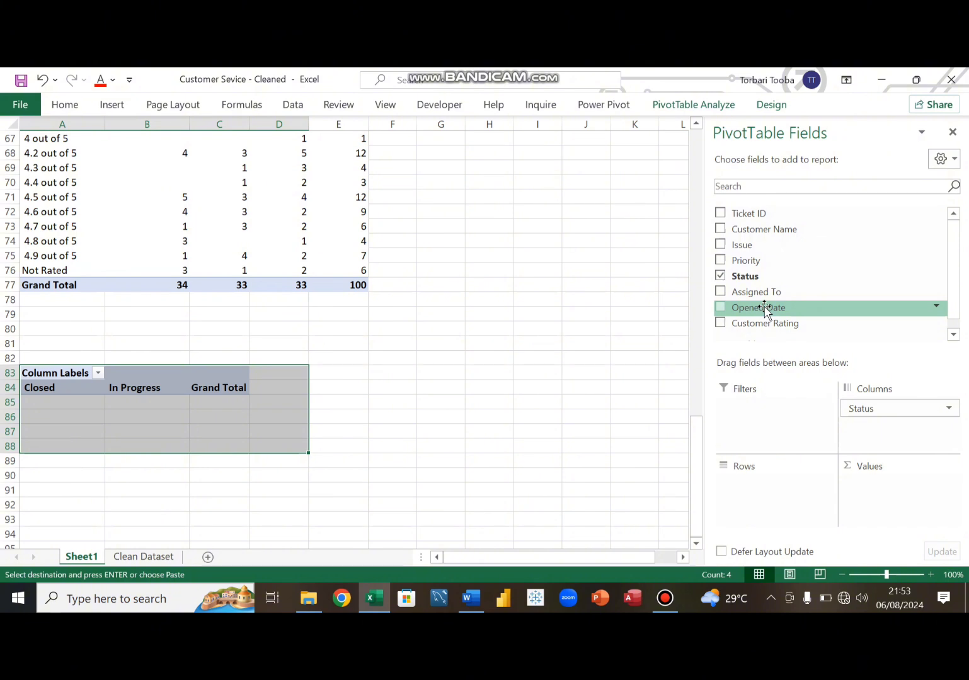
left_click_drag(764, 309, 760, 498)
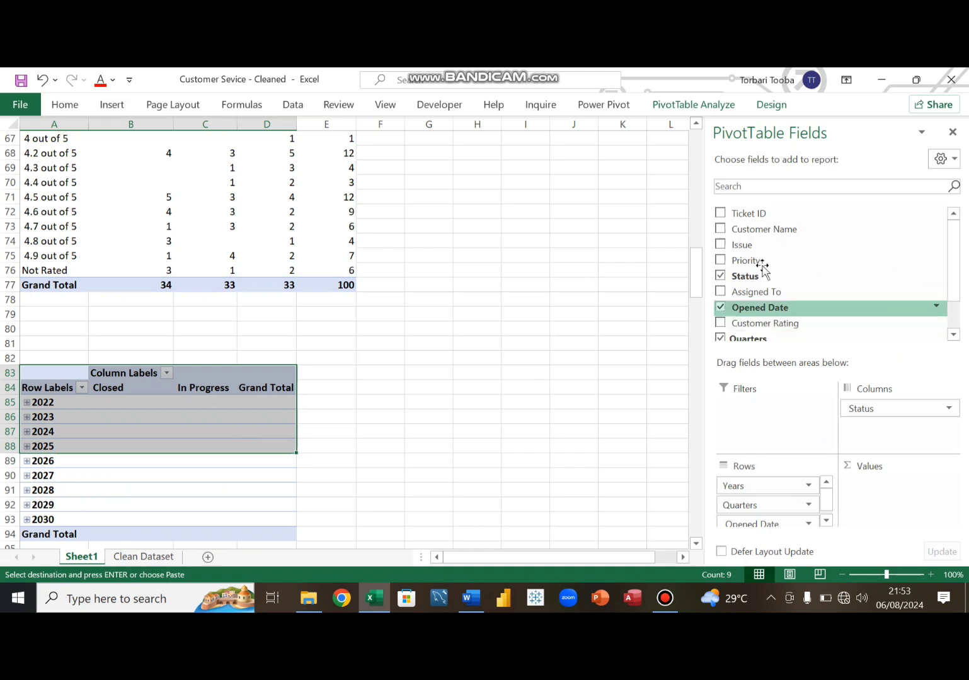
left_click_drag(856, 343, 894, 495)
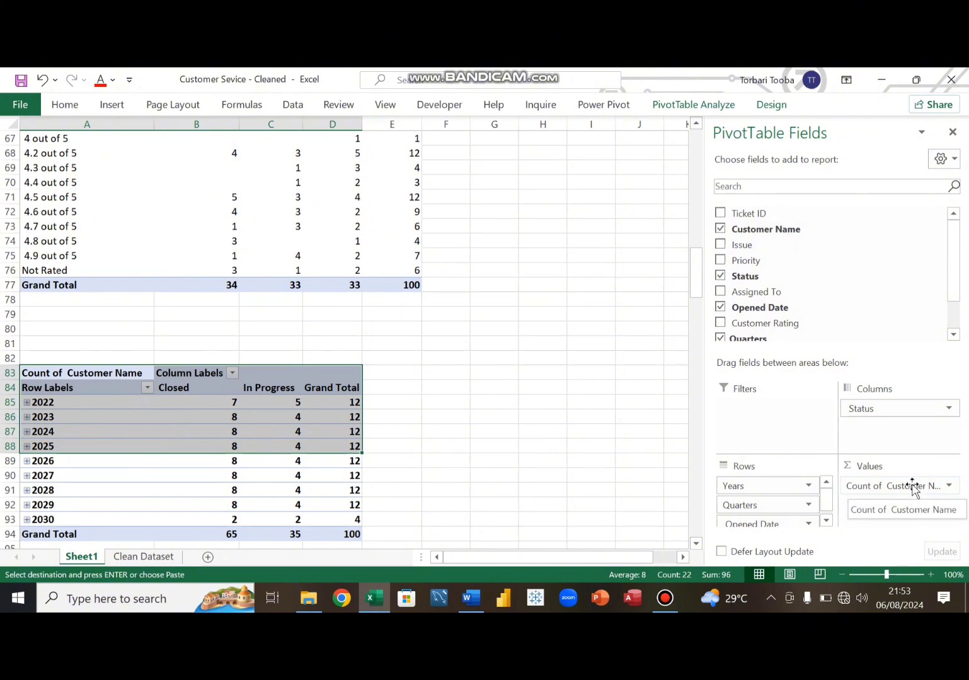
left_click_drag(891, 406, 630, 396)
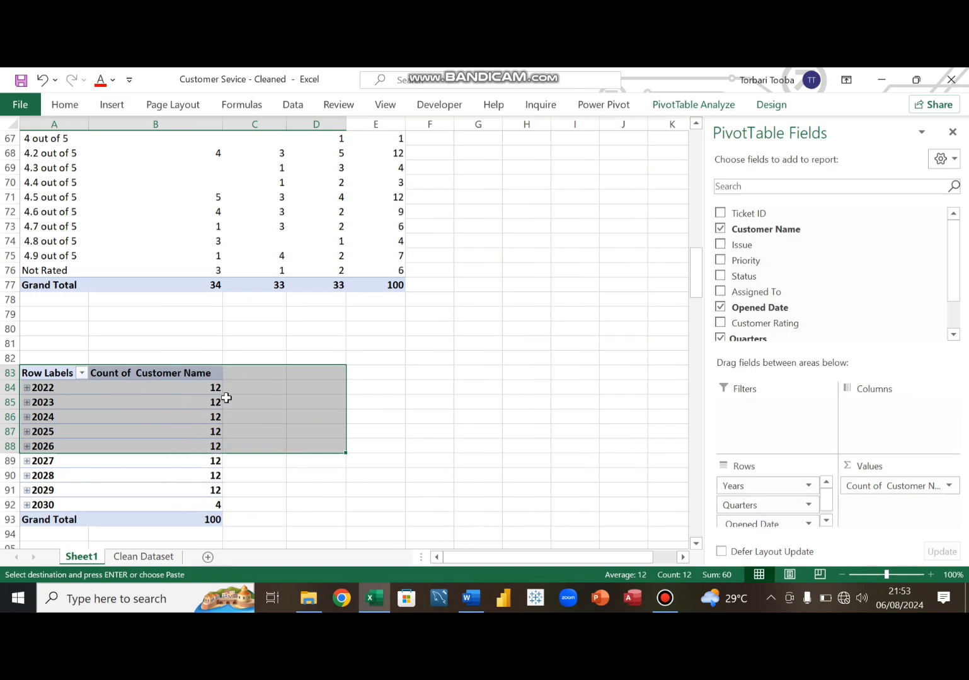
- Expand 2022 and 2023 in the Opened Date PivotTable to compare their quarterly counts, collapse both, and compare the yearly counts
scroll(182, 429, "down", 2)
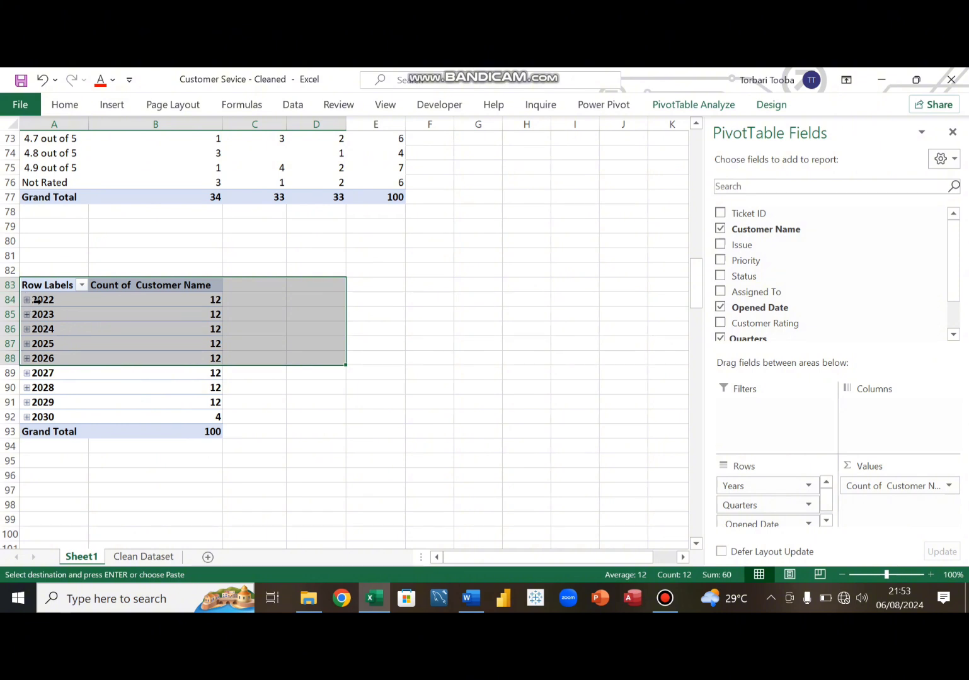
left_click(68, 301)
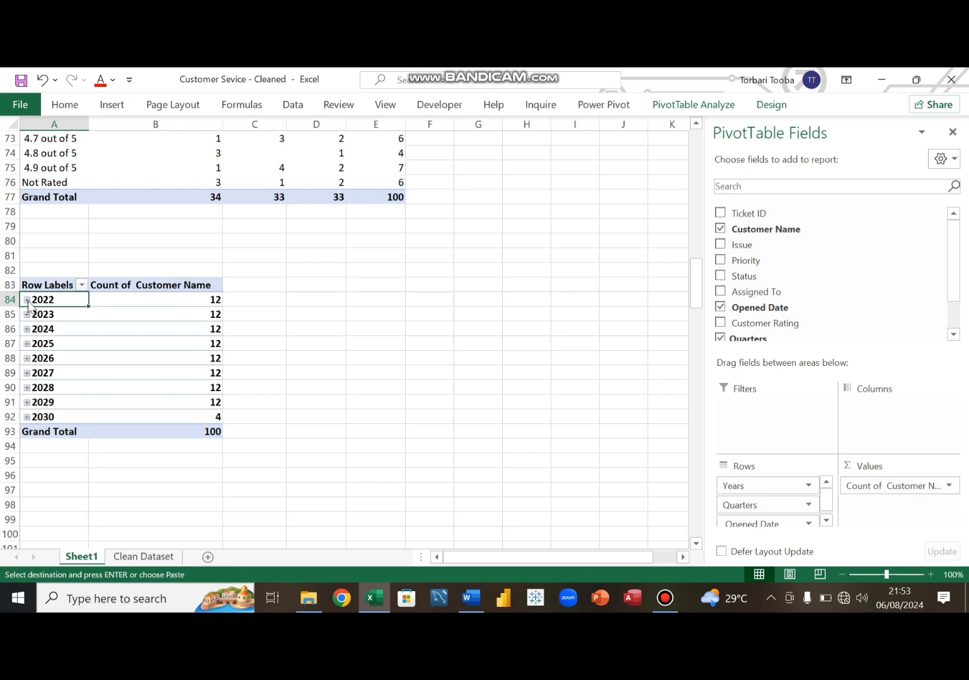
left_click(27, 300)
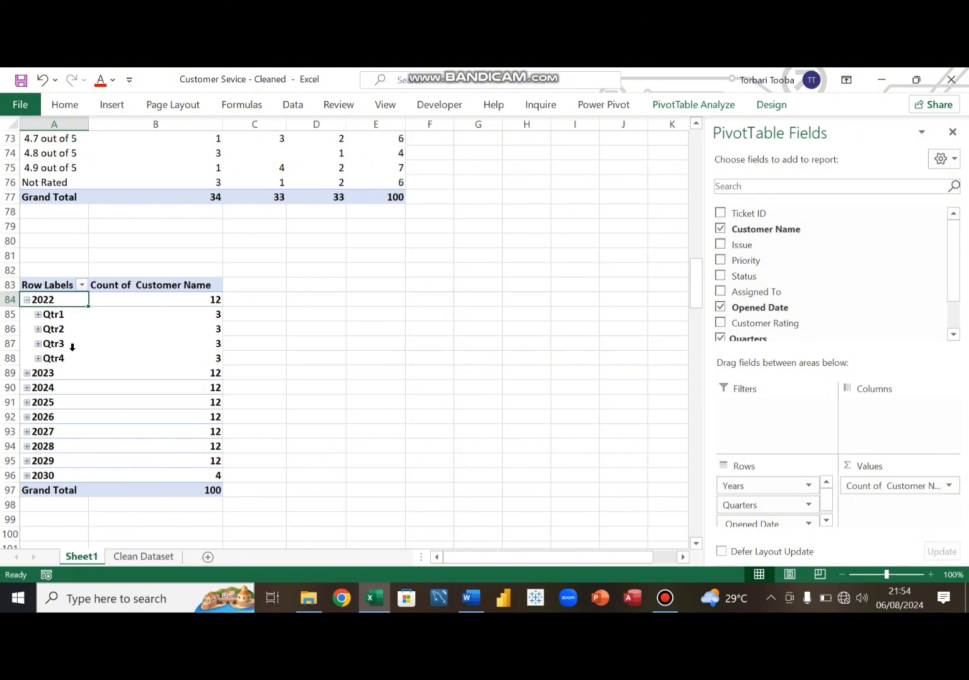
left_click(27, 373)
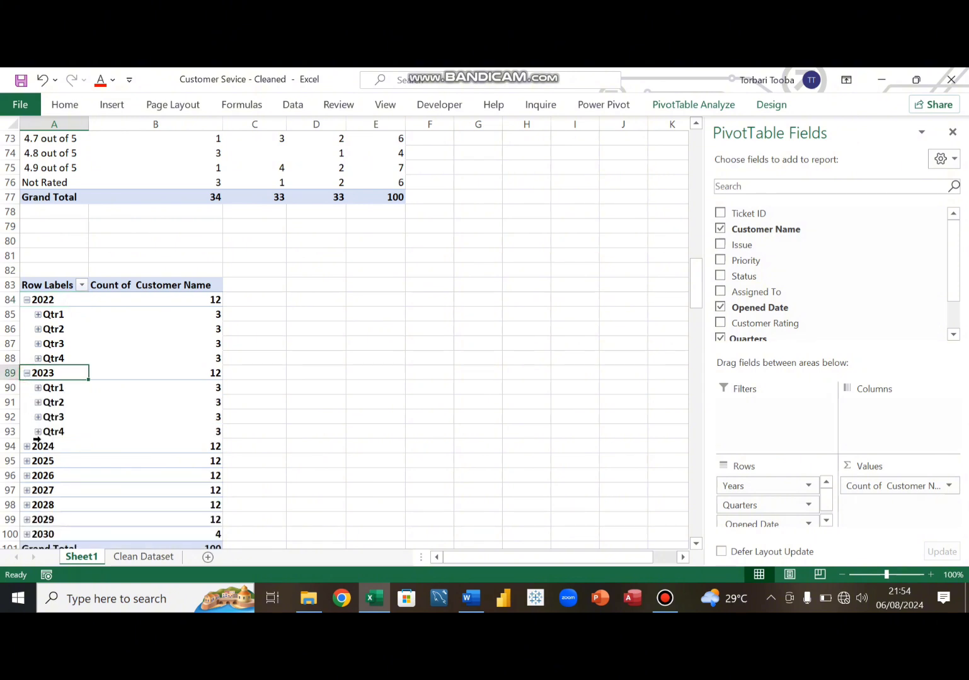
scroll(30, 388, "down", 2)
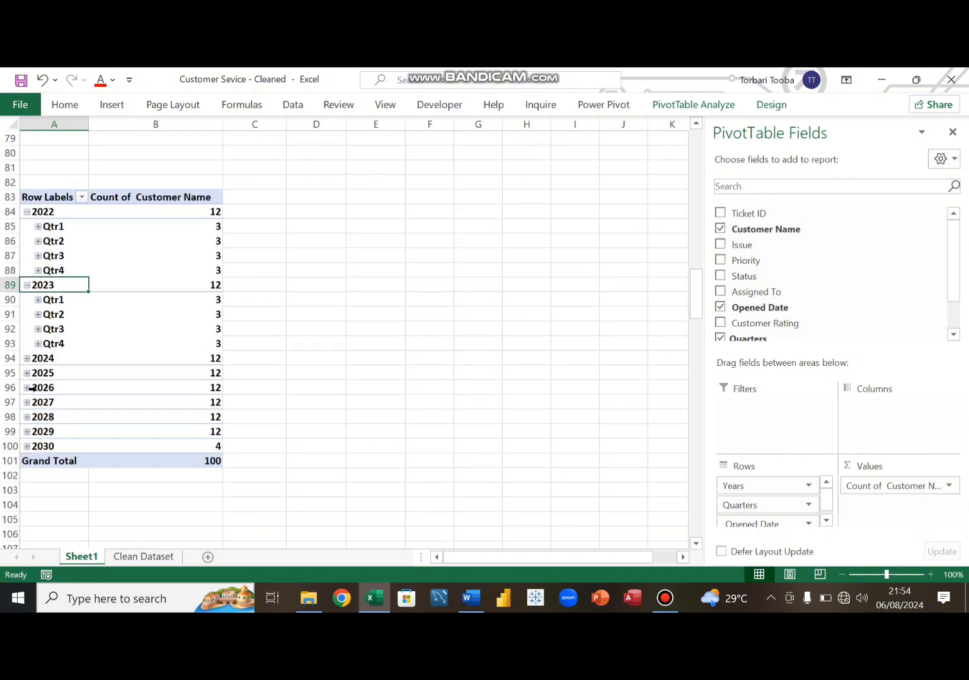
left_click(26, 285)
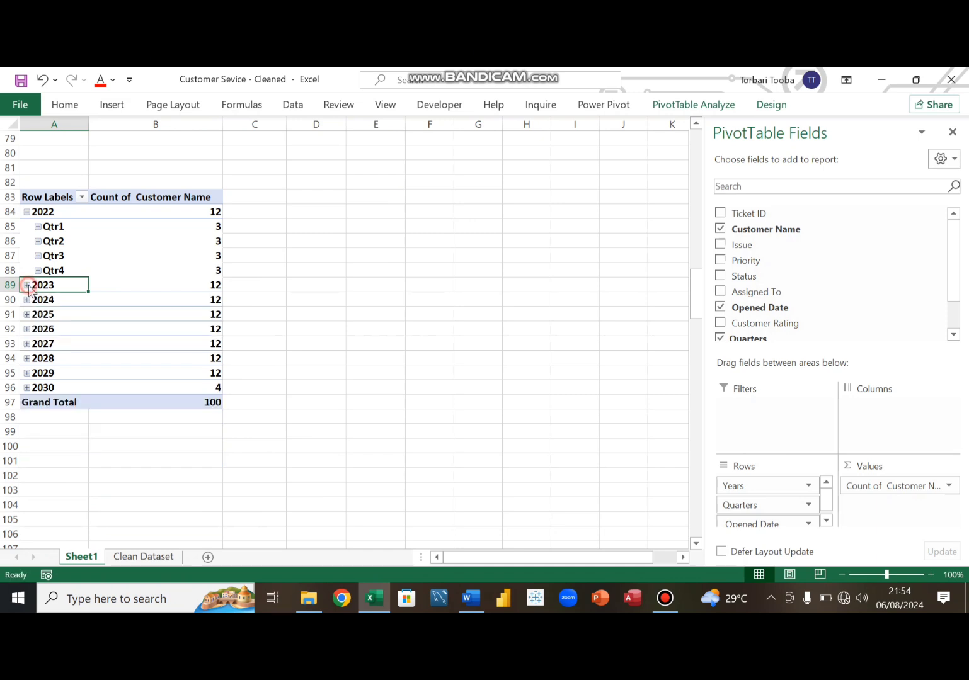
left_click(26, 212)
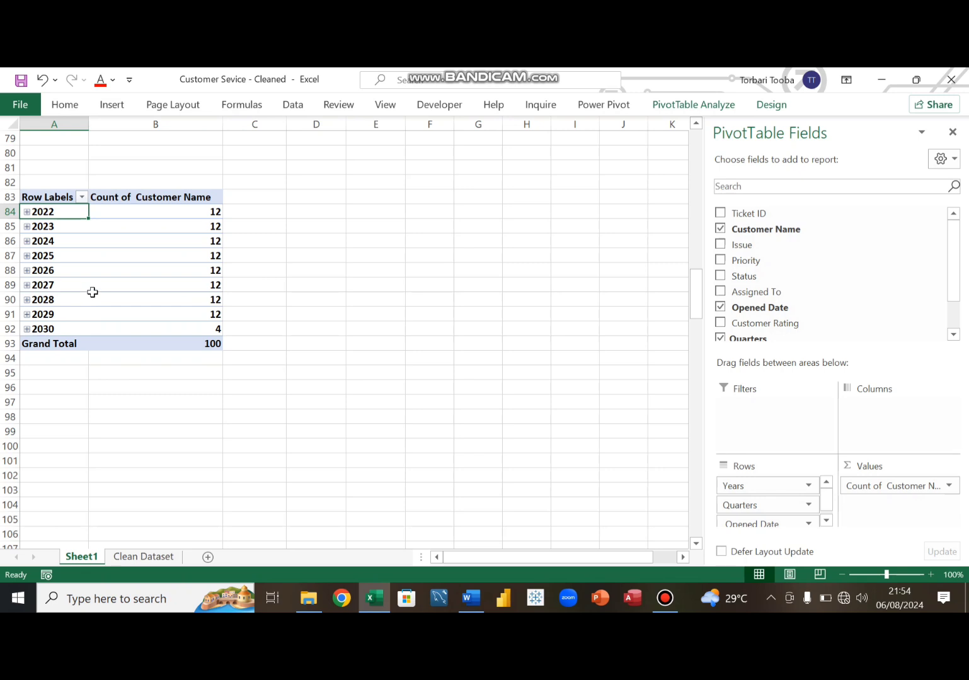
mouse_move(92, 292)
mouse_move(109, 328)
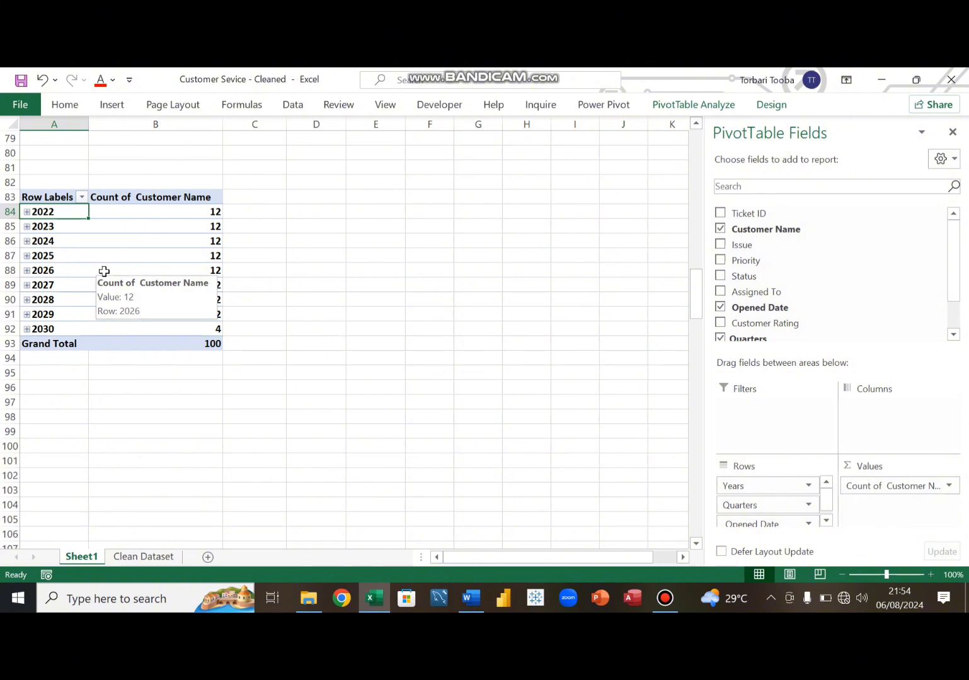
- Label the Opened Date PivotTable "8. Period With Highest Complaints" in cell A82
left_click(62, 186)
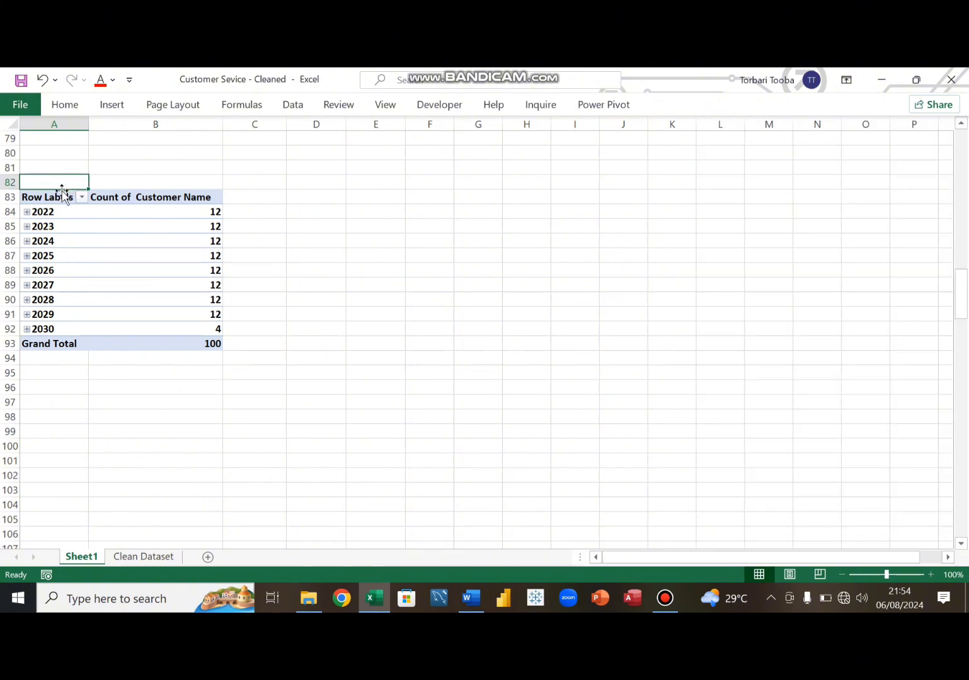
type("Pe")
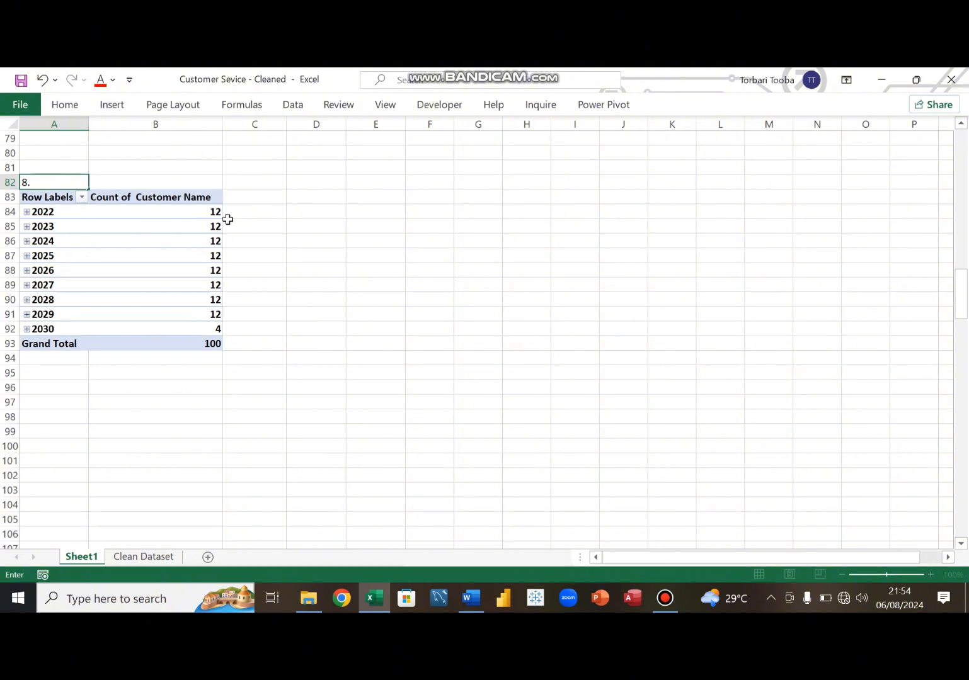
scroll(227, 219, "up", 7)
scroll(228, 219, "up", 5)
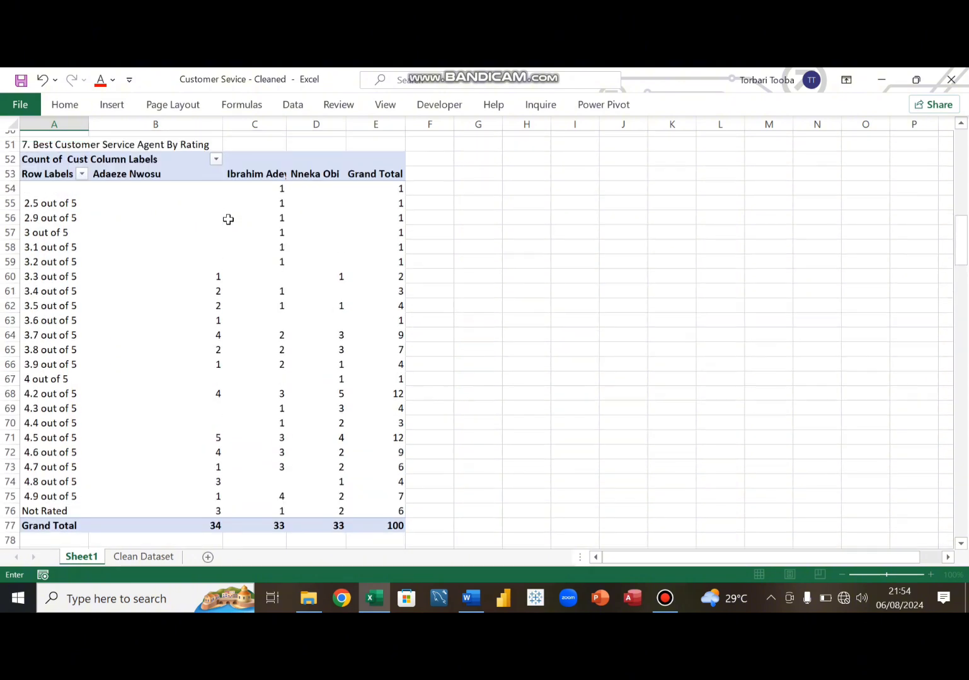
scroll(228, 219, "down", 12)
key("BackSpace")
key("BackSpace")
type("8.")
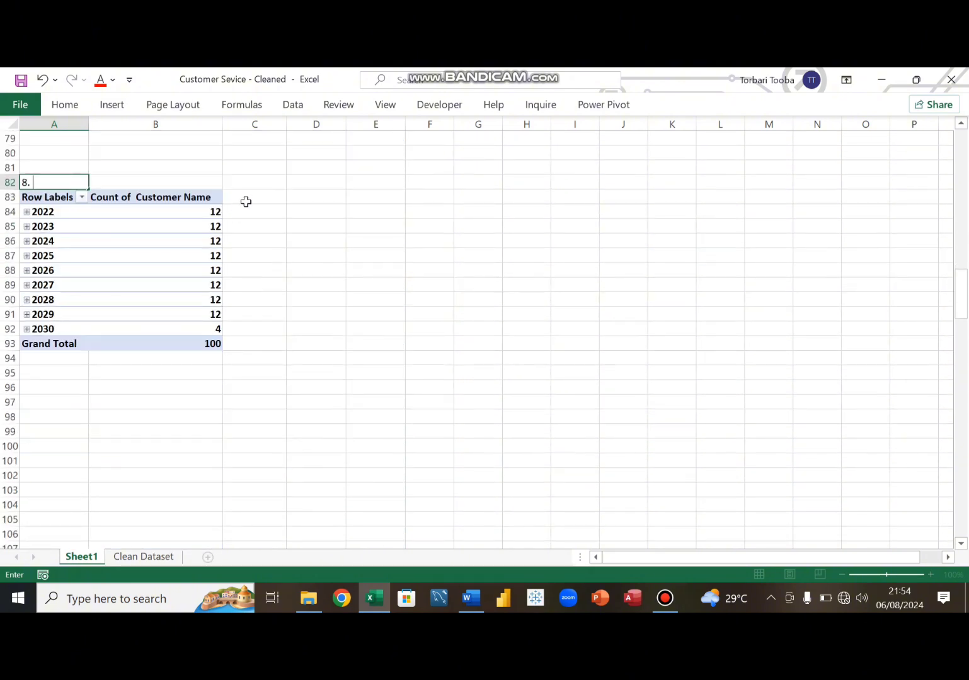
type(" P")
type("eriod With Hi")
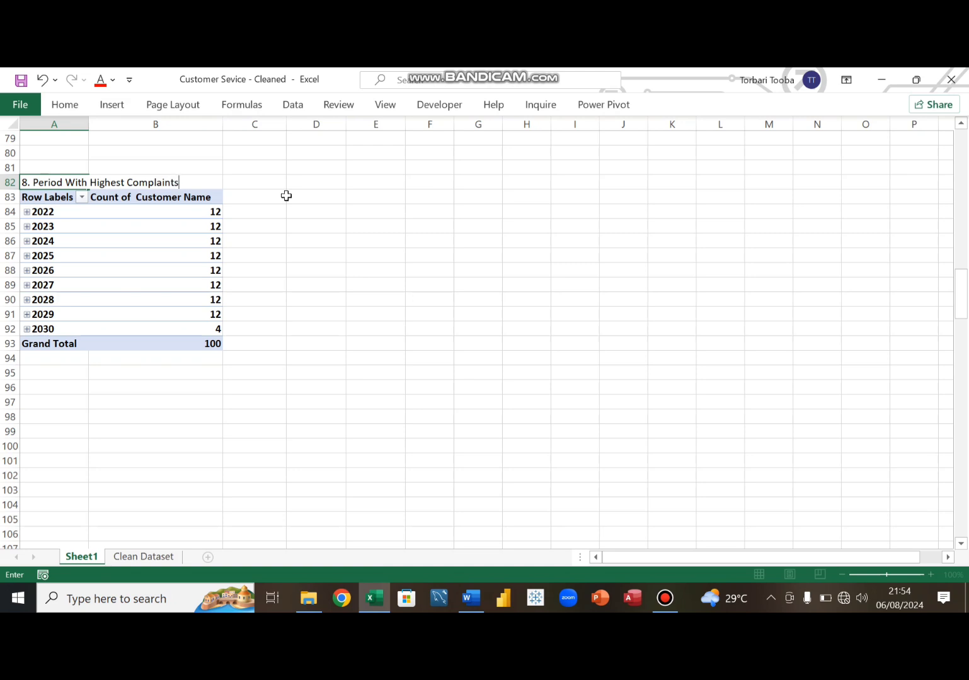
type("ghest Complaints")
key("Return")
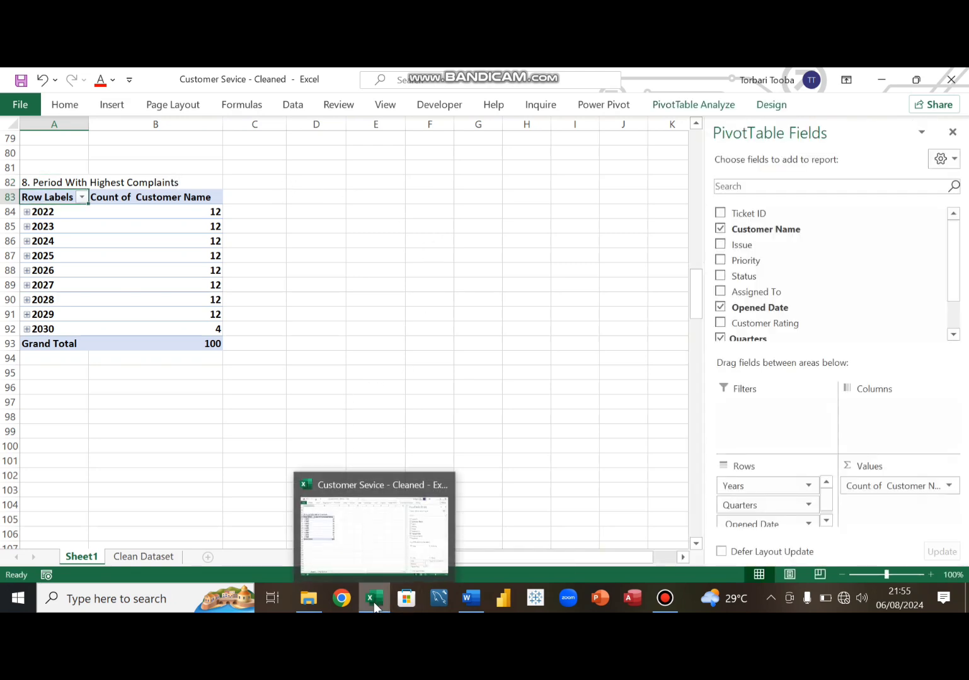
- Read objective 9 in Word, and look through the existing PivotTables in Excel for one to reuse
left_click(473, 597)
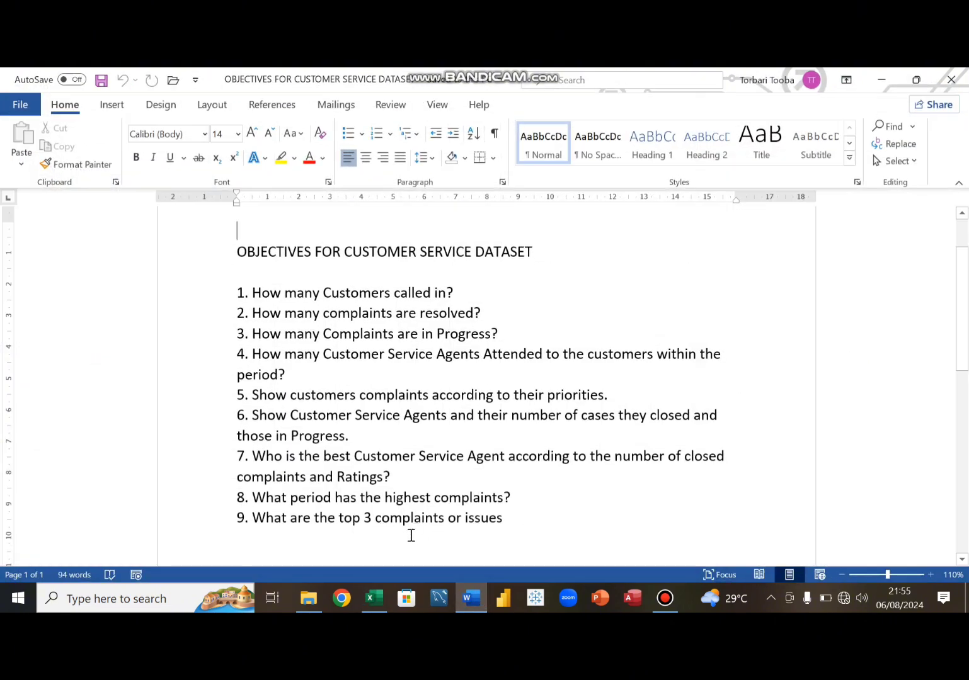
left_click(467, 604)
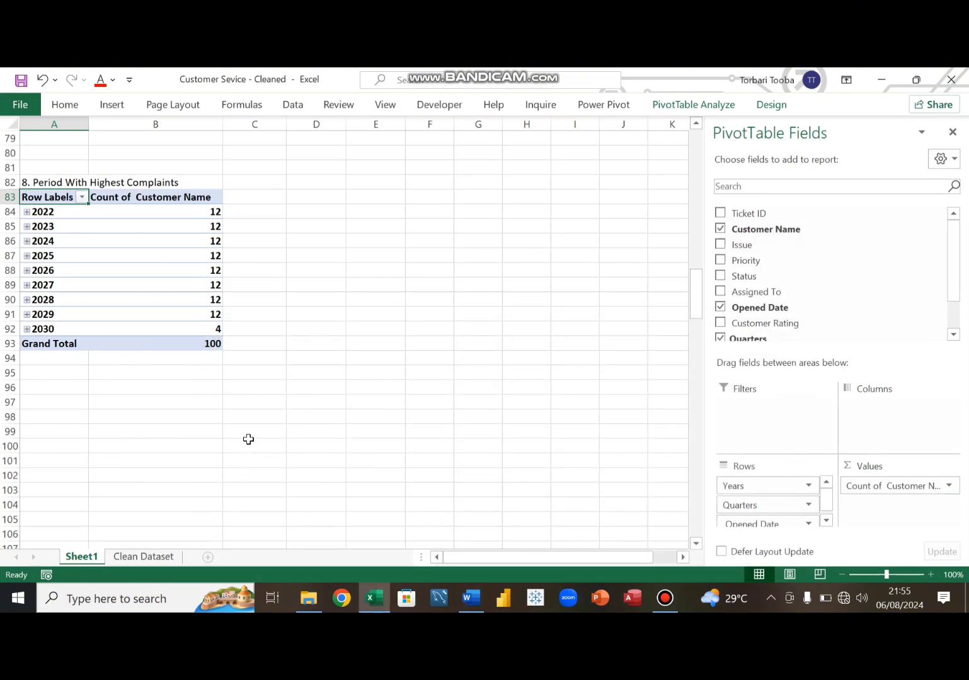
scroll(198, 432, "up", 5)
scroll(198, 432, "up", 12)
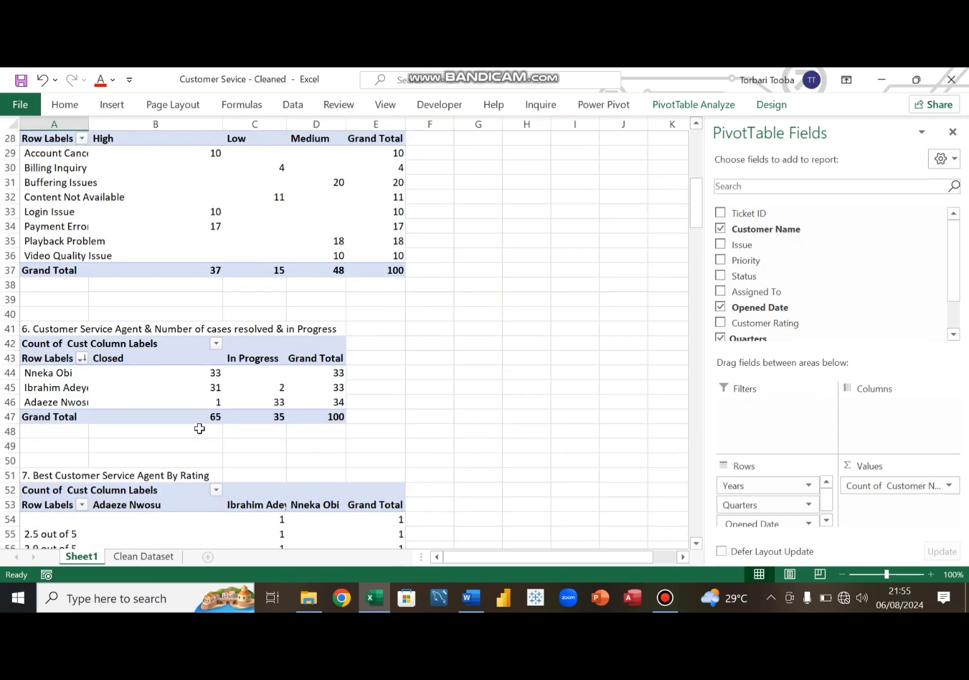
scroll(199, 429, "up", 9)
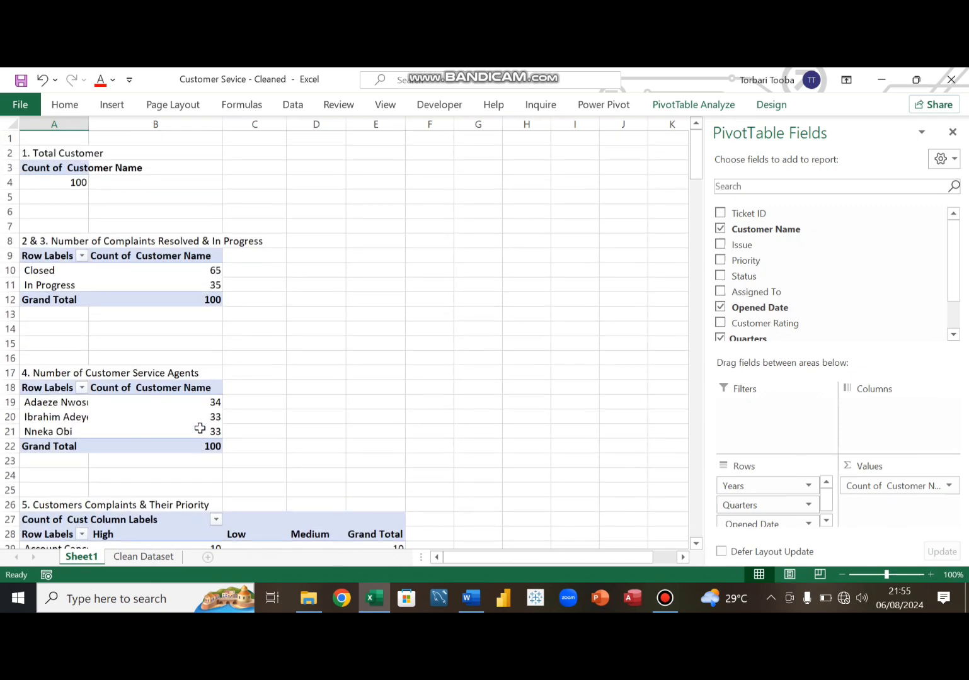
scroll(200, 429, "down", 12)
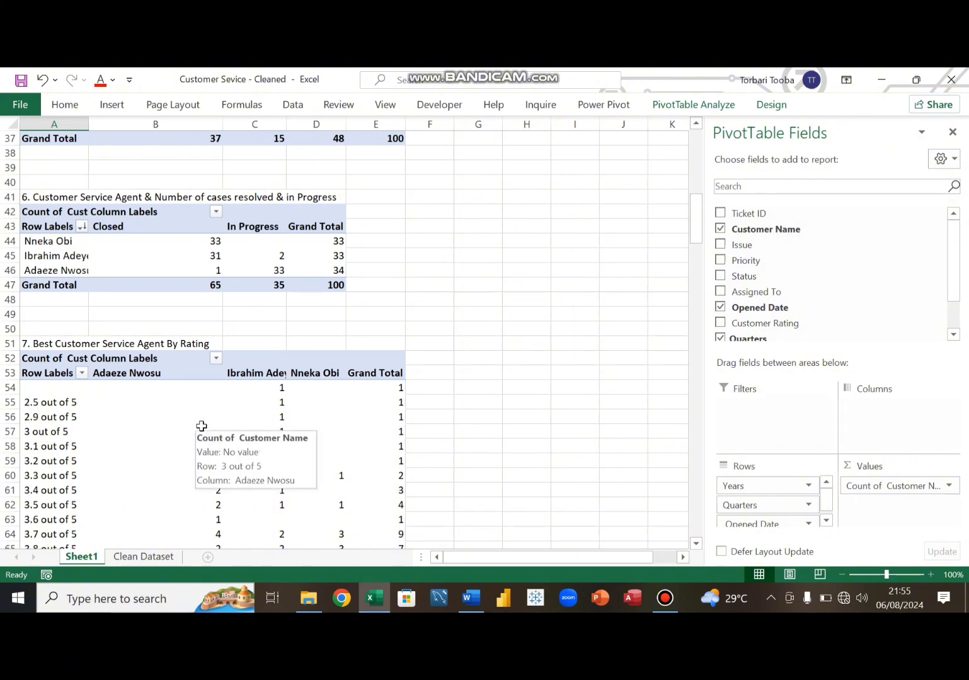
scroll(201, 426, "up", 6)
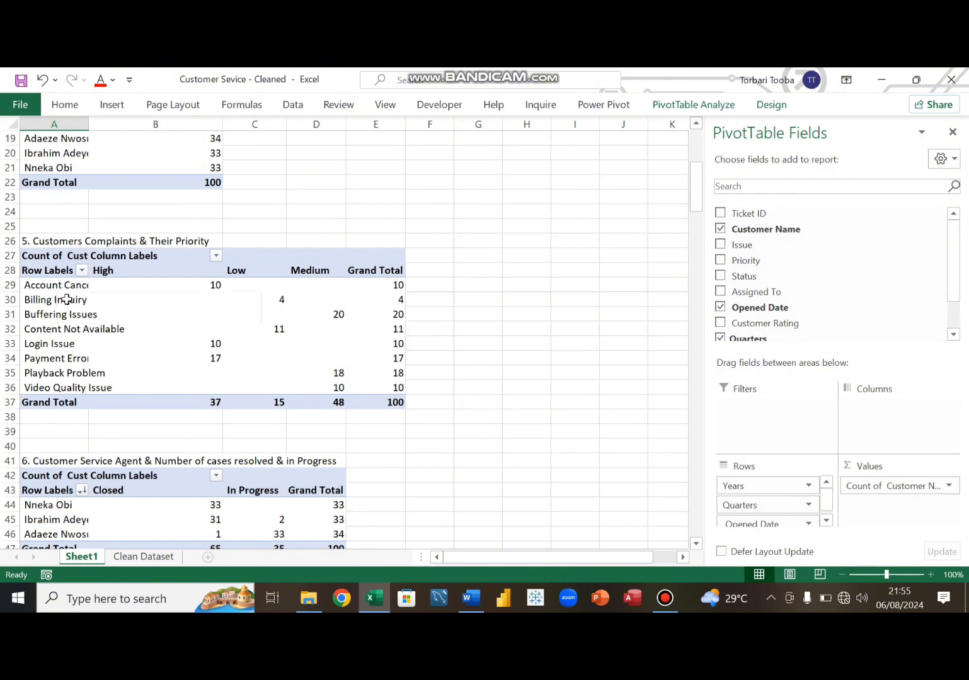
scroll(127, 416, "down", 5)
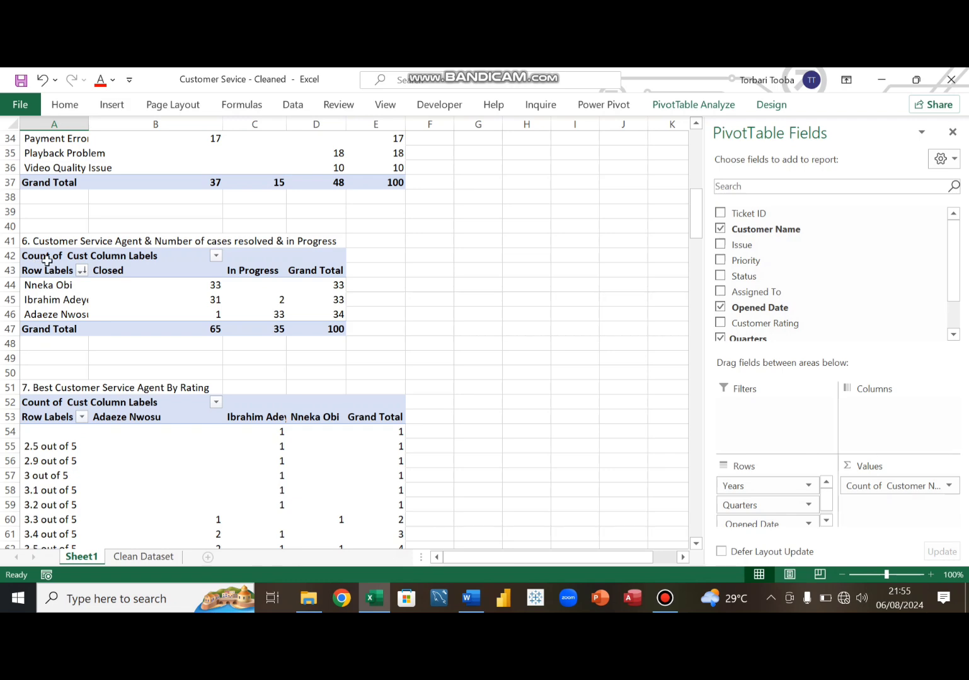
- Copy the agent and status PivotTable from A42:D47 to cell A97
left_click_drag(44, 257, 295, 328)
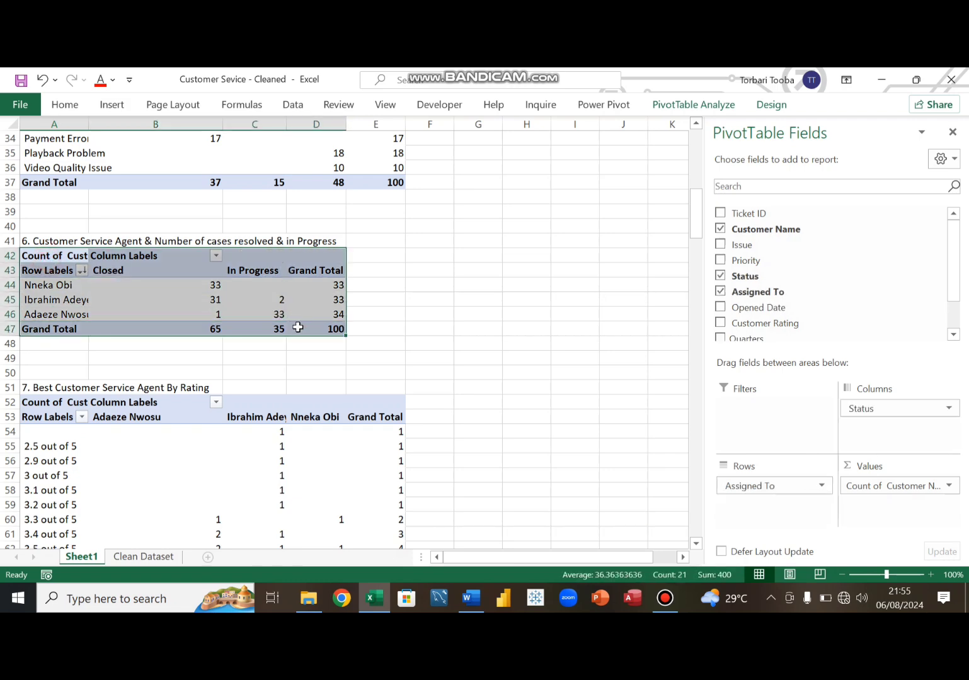
key("ctrl+c")
scroll(277, 345, "down", 6)
scroll(277, 346, "down", 12)
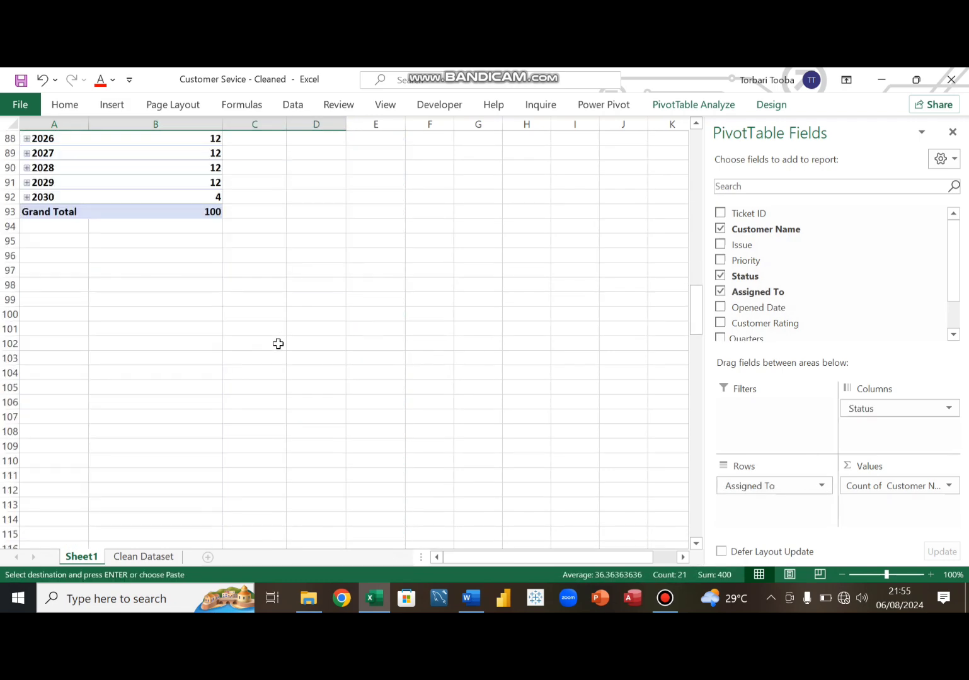
left_click(46, 271)
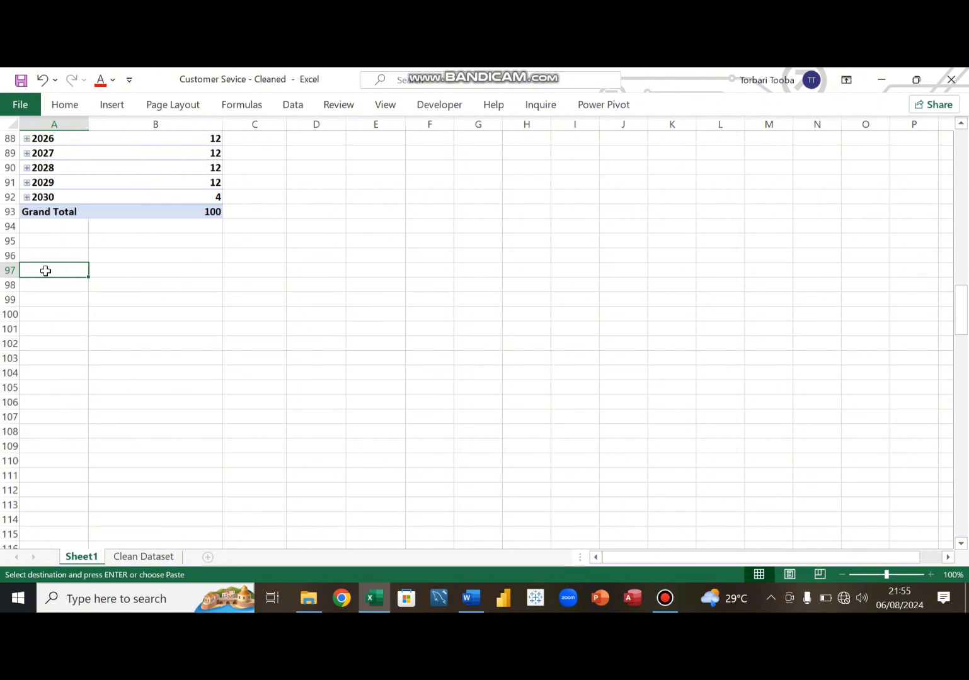
key("ctrl+v")
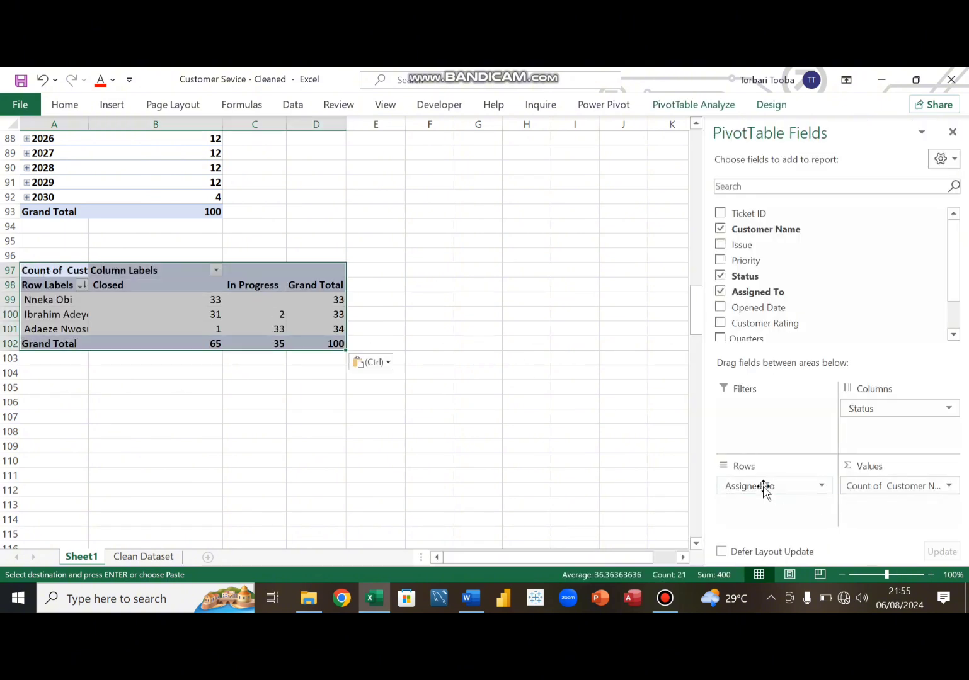
- Replace Assigned To with Issue as the row field of the PivotTable at A97, and remove the Status column field
left_click_drag(764, 490, 605, 469)
left_click_drag(886, 411, 610, 327)
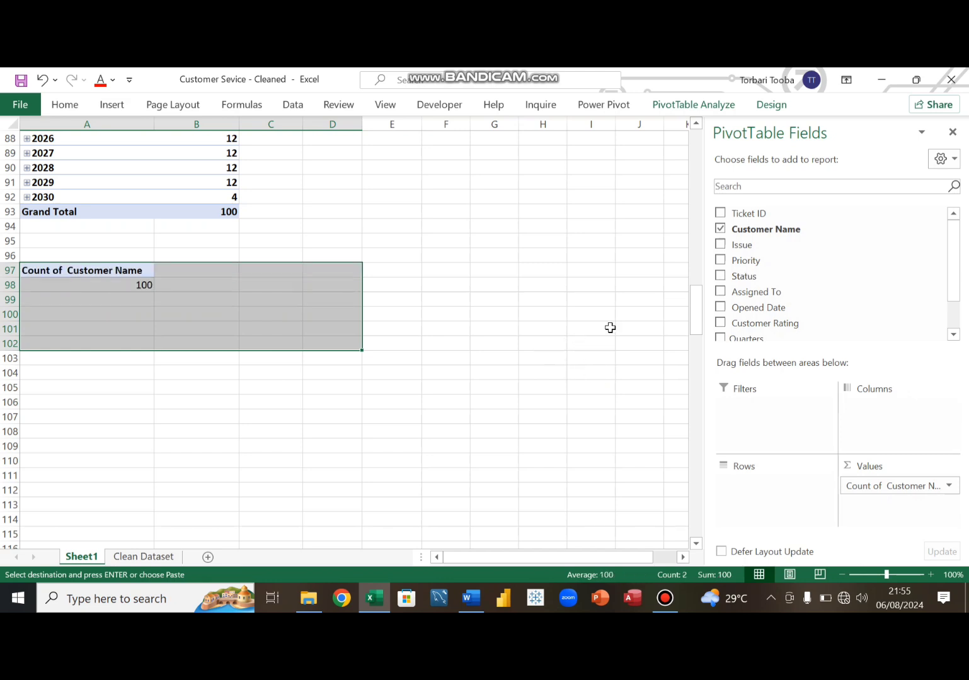
left_click_drag(753, 247, 772, 503)
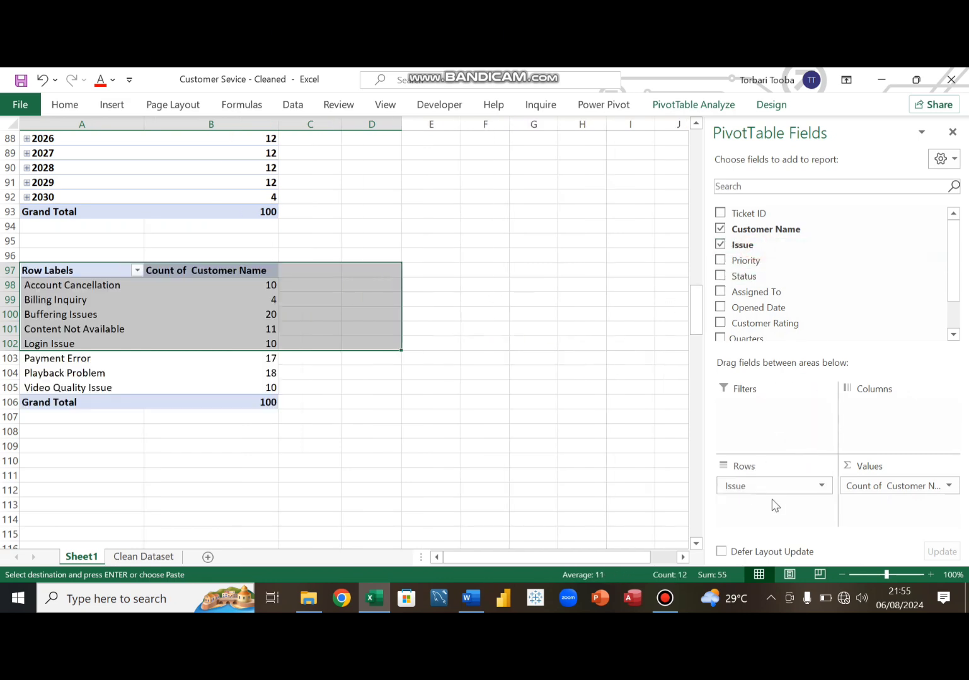
- Sort the issue PivotTable at A97 by Count of Customer Name from largest to smallest
left_click(274, 285)
right_click(271, 286)
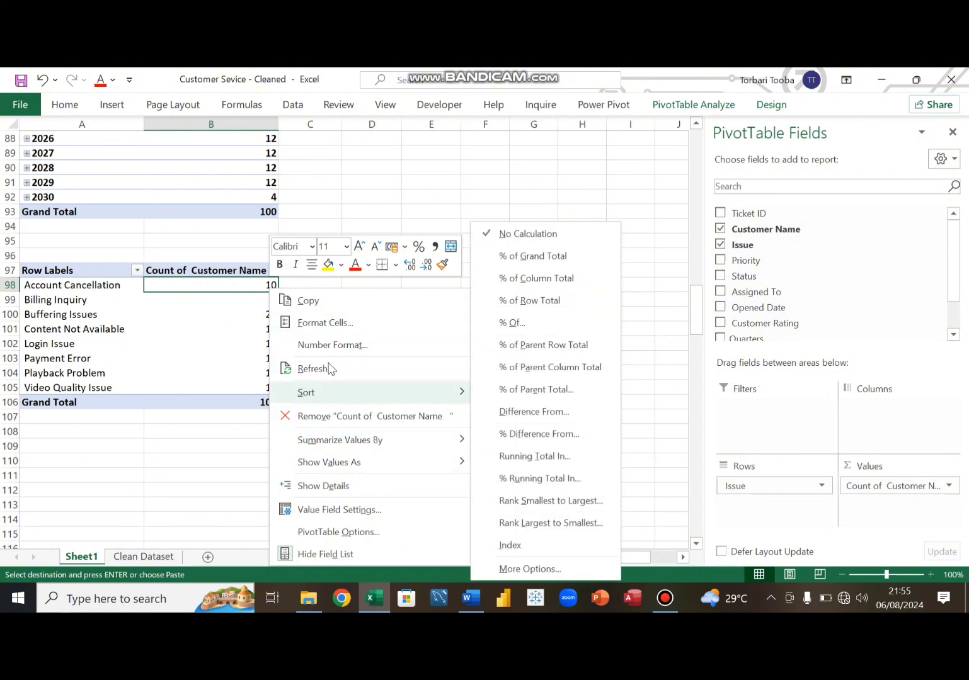
mouse_move(324, 392)
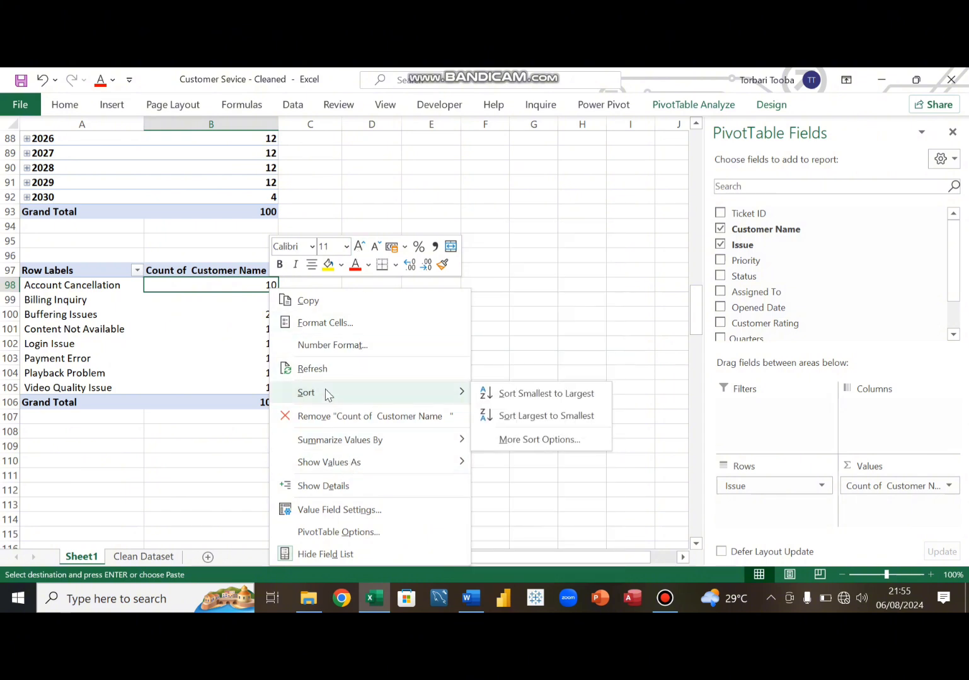
left_click(527, 417)
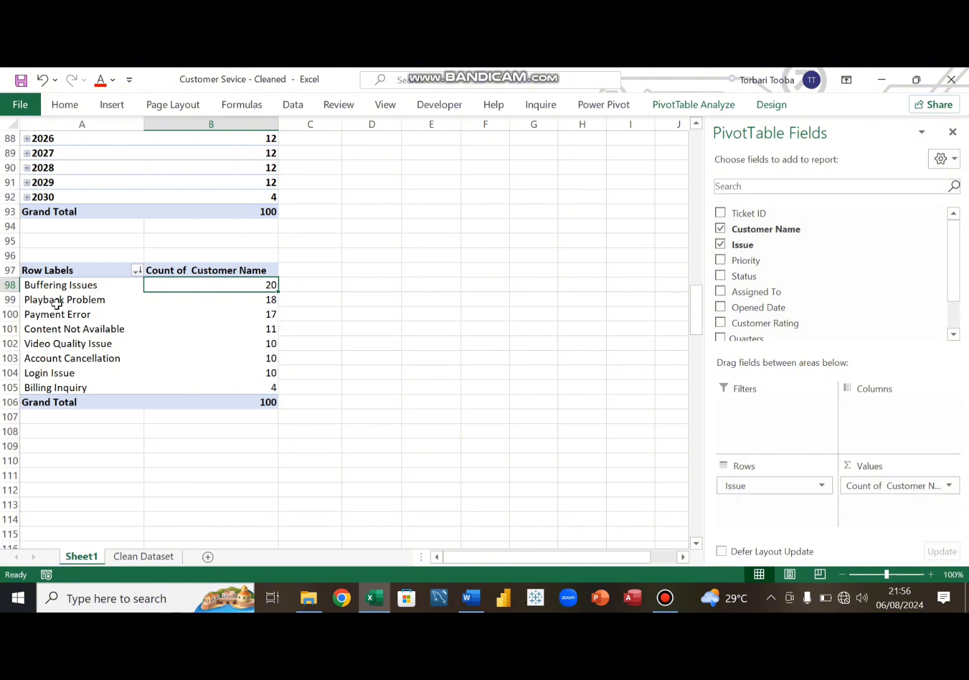
- Highlight the top three issue rows, A98:B100, with a yellow fill
left_click_drag(54, 287, 221, 316)
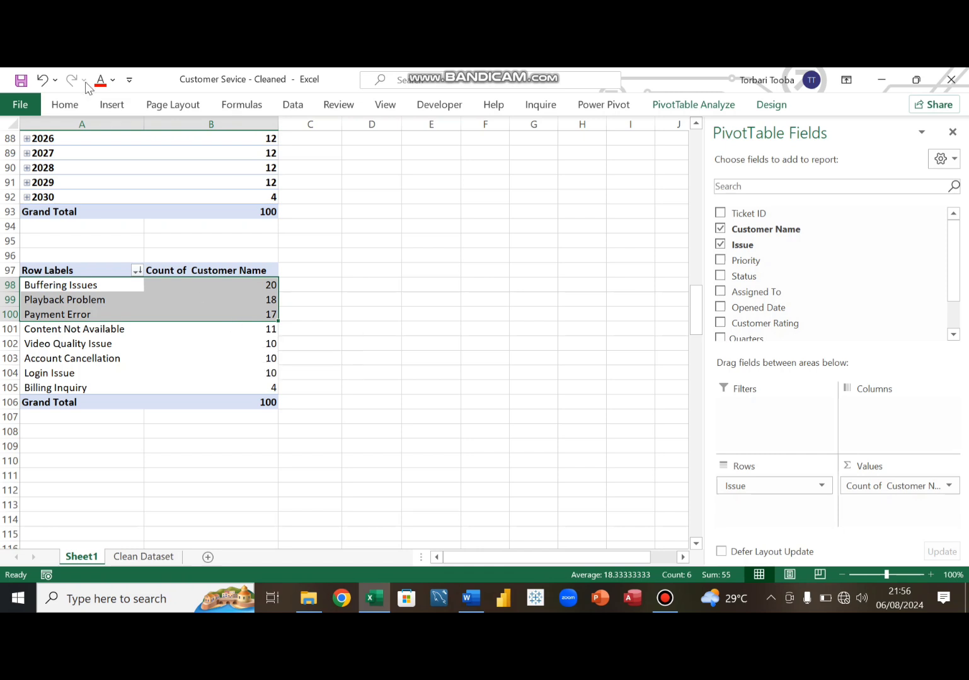
left_click(65, 105)
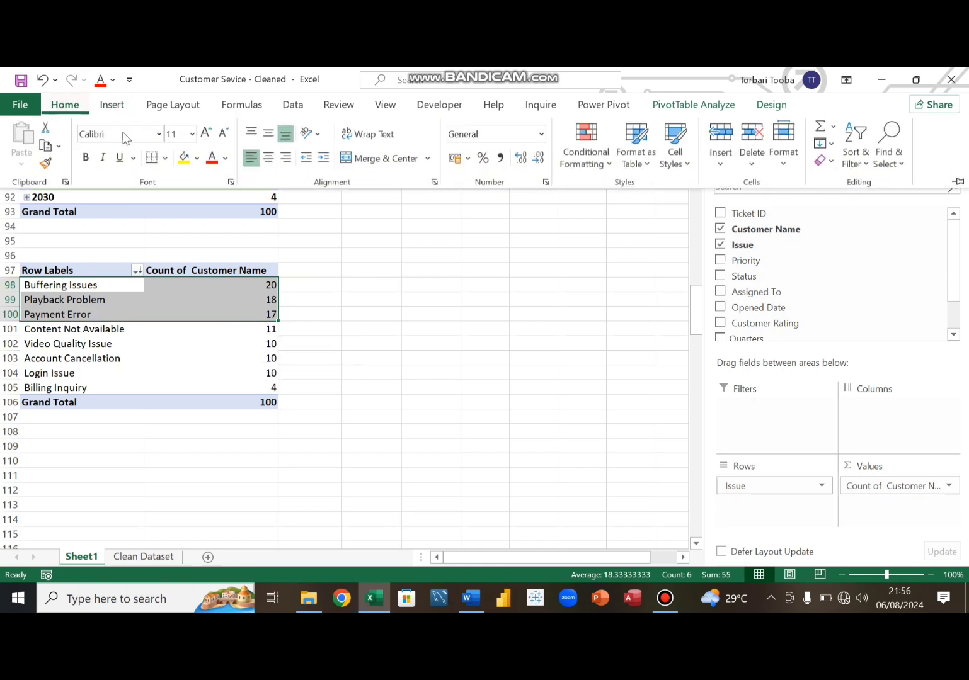
left_click(184, 158)
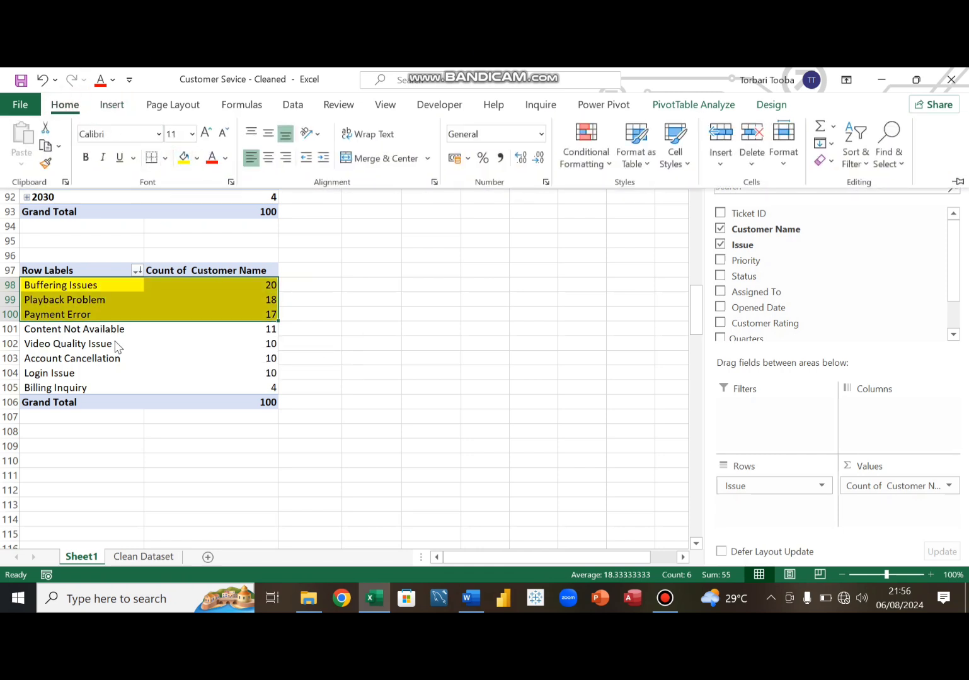
left_click(109, 358)
left_click(123, 331)
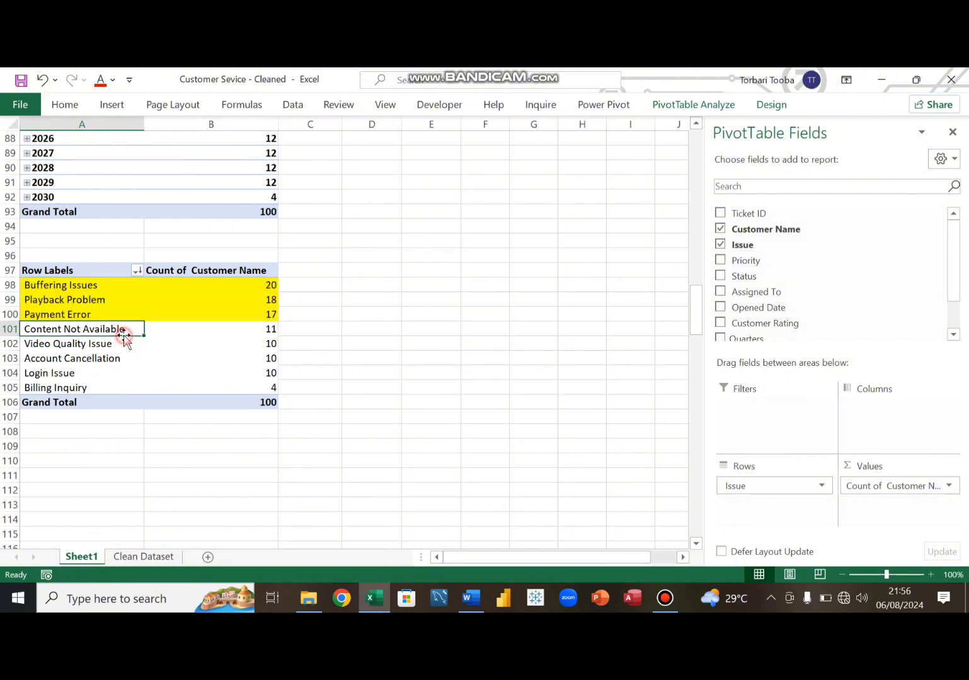
- Label the issue PivotTable "9. Top Three Complaits" in cell A96
scroll(92, 345, "up", 4)
scroll(93, 338, "up", 8)
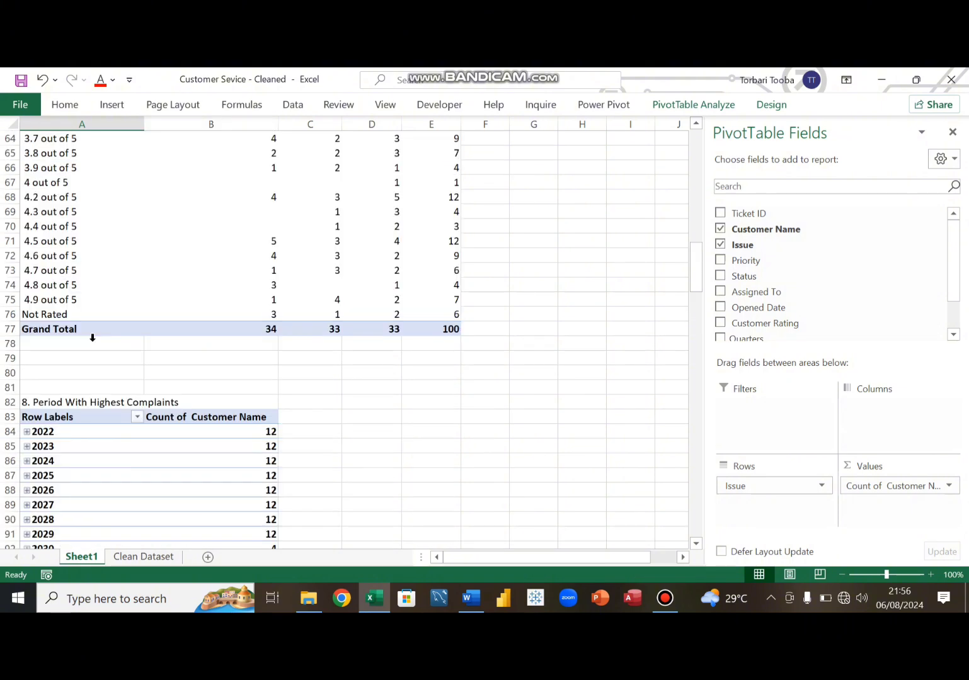
scroll(93, 335, "down", 7)
scroll(96, 334, "down", 5)
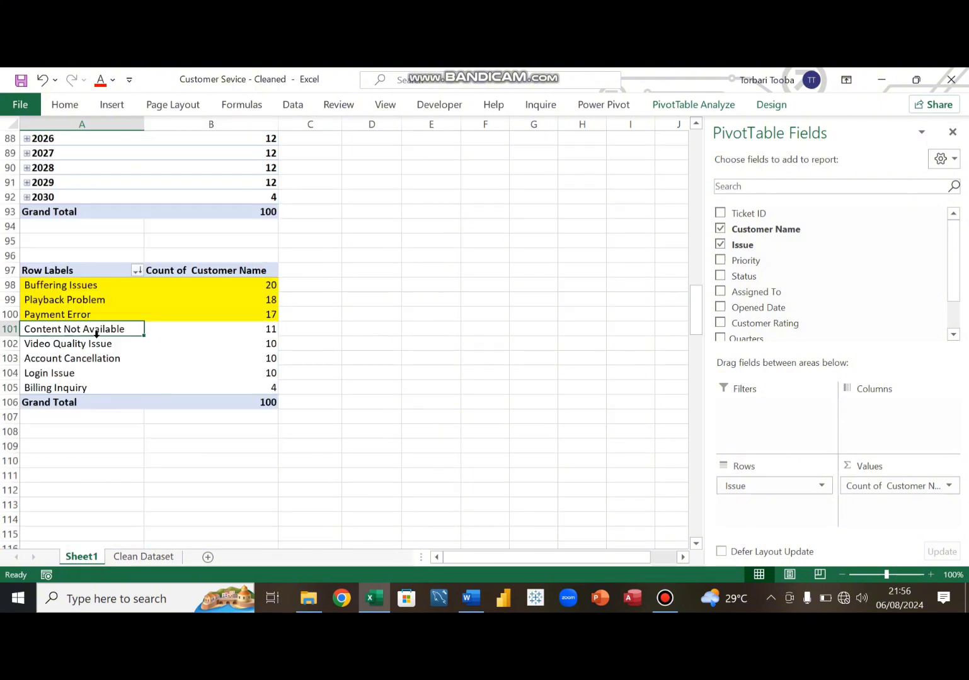
left_click(60, 256)
scroll(61, 257, "up", 4)
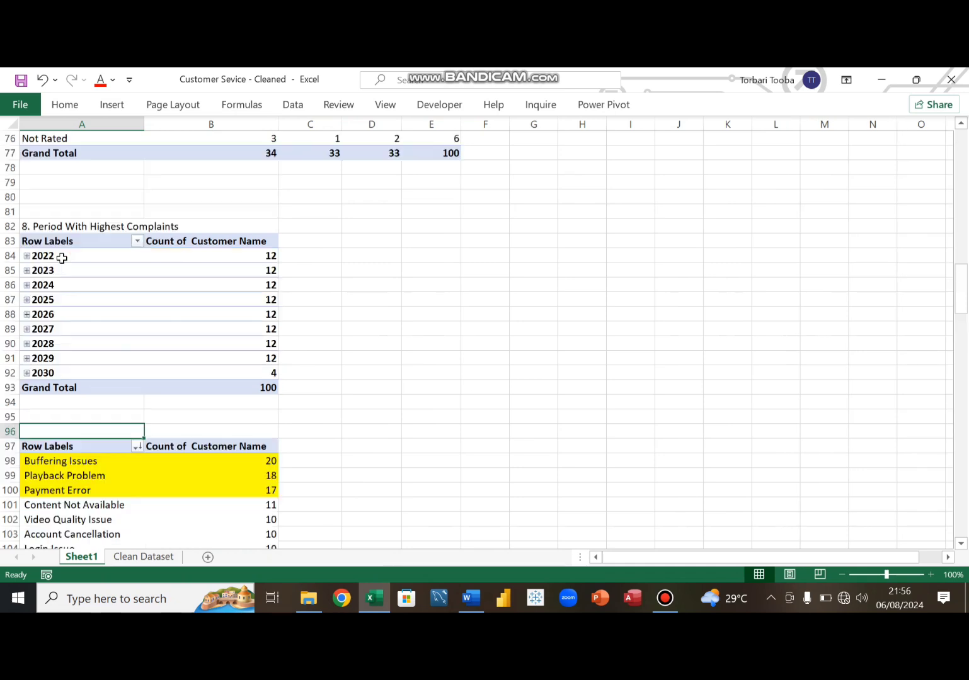
scroll(61, 257, "down", 1)
scroll(139, 288, "down", 2)
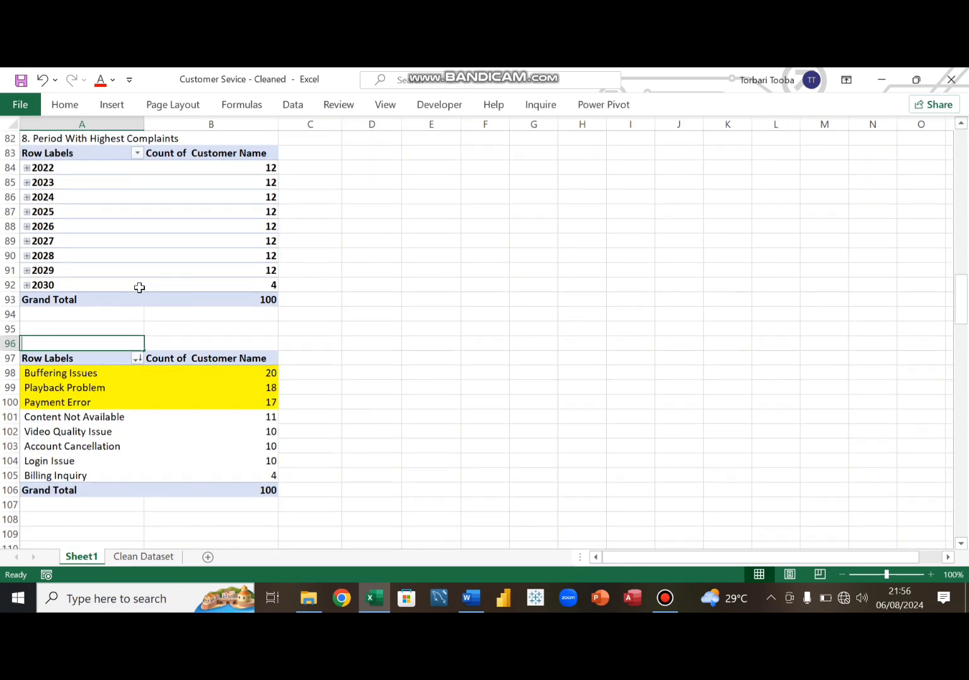
type("9. Top Three Complaits")
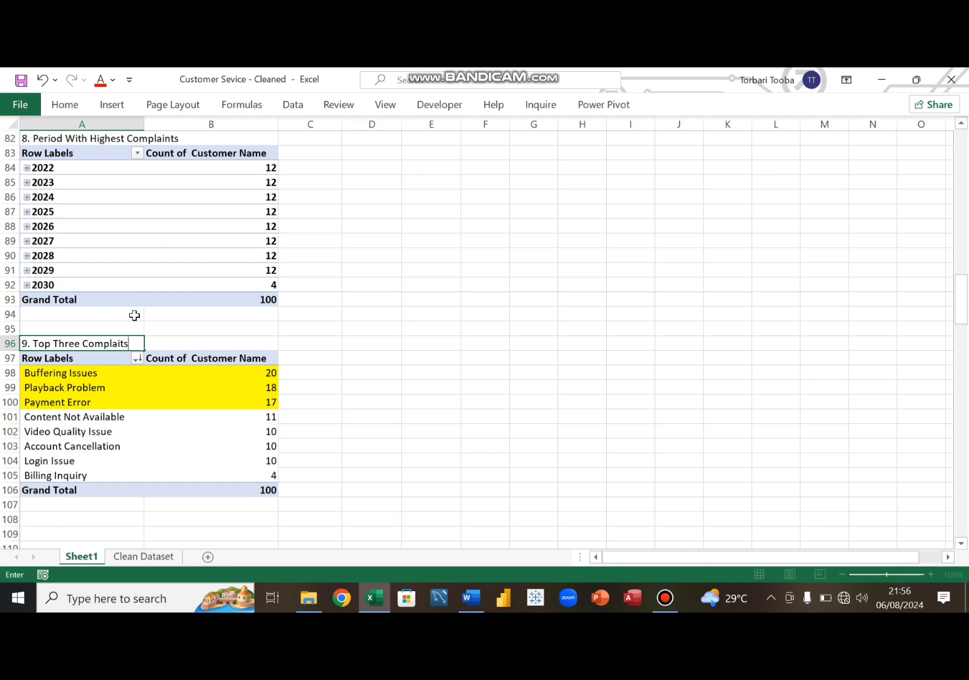
key("Return")
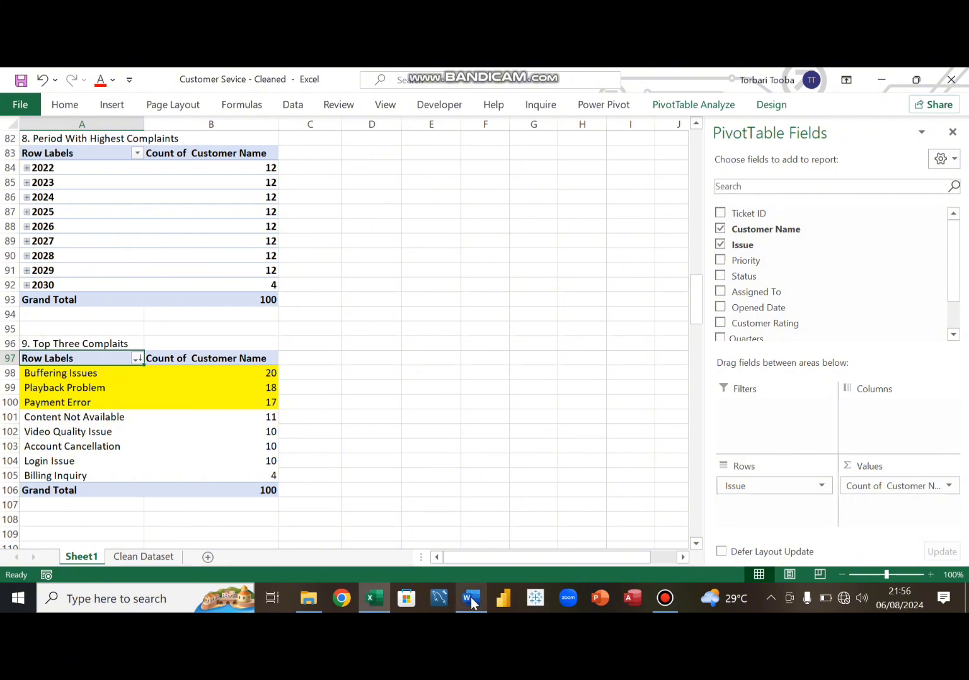
- Review the labelled PivotTables on Sheet1, from the top three complaints table back up to the total customer count
left_click(160, 444)
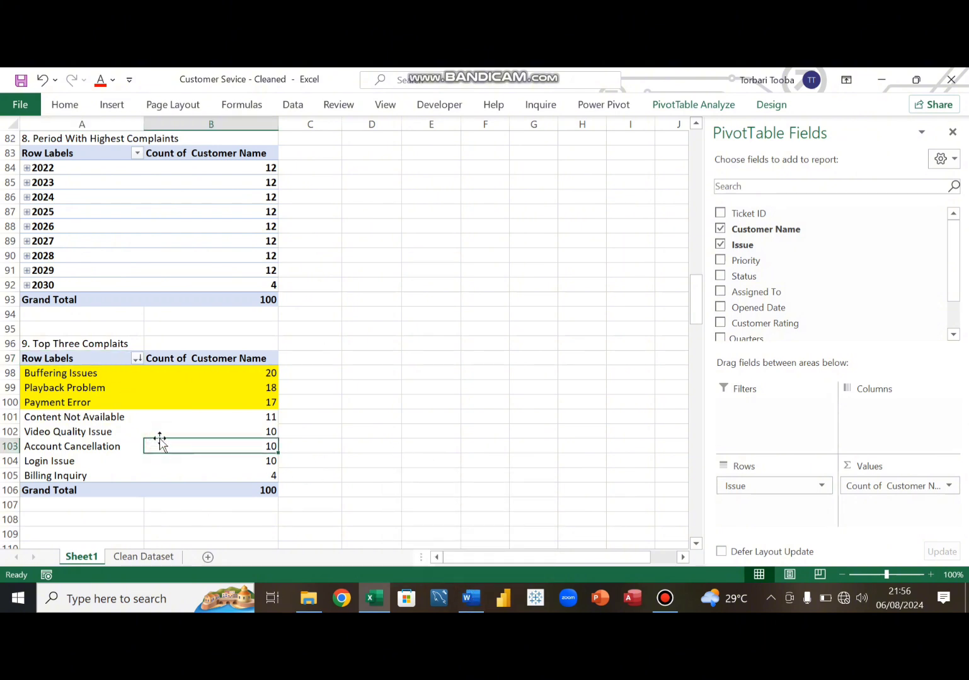
mouse_move(179, 442)
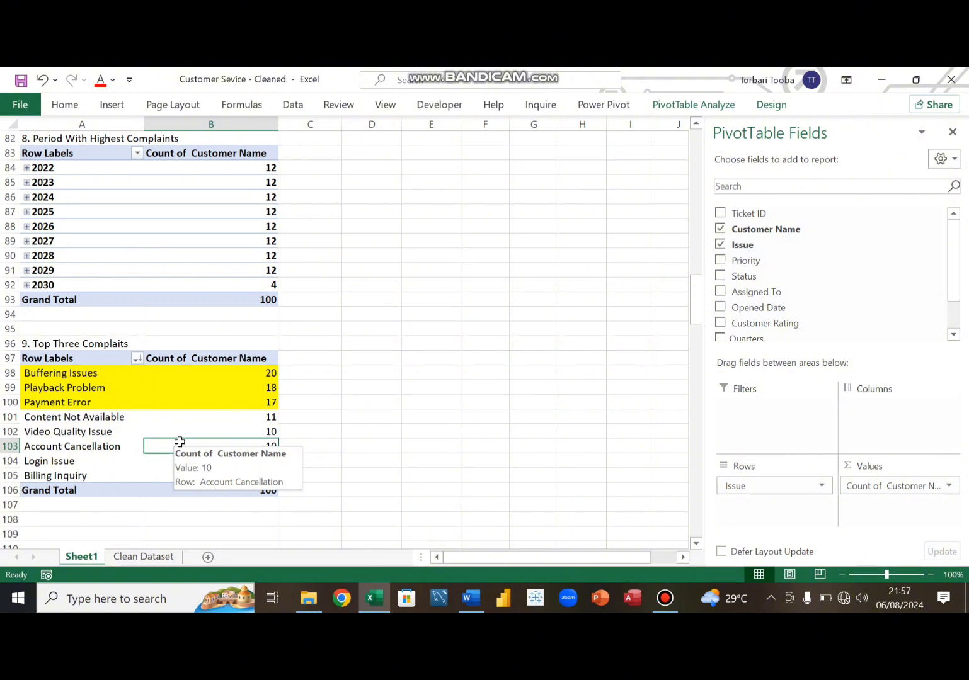
scroll(195, 450, "up", 6)
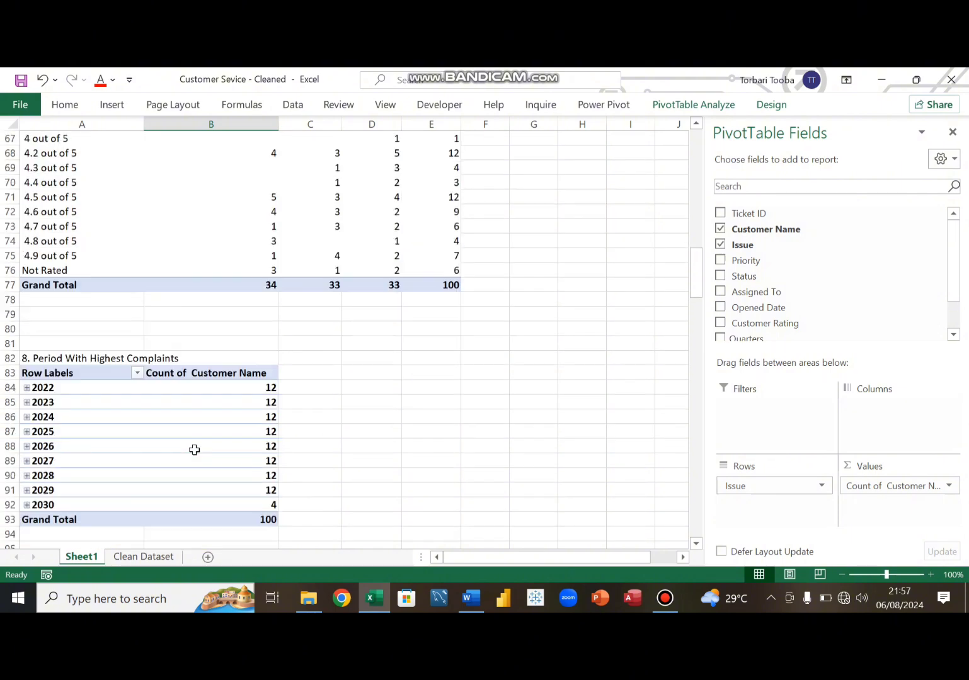
scroll(194, 450, "down", 2)
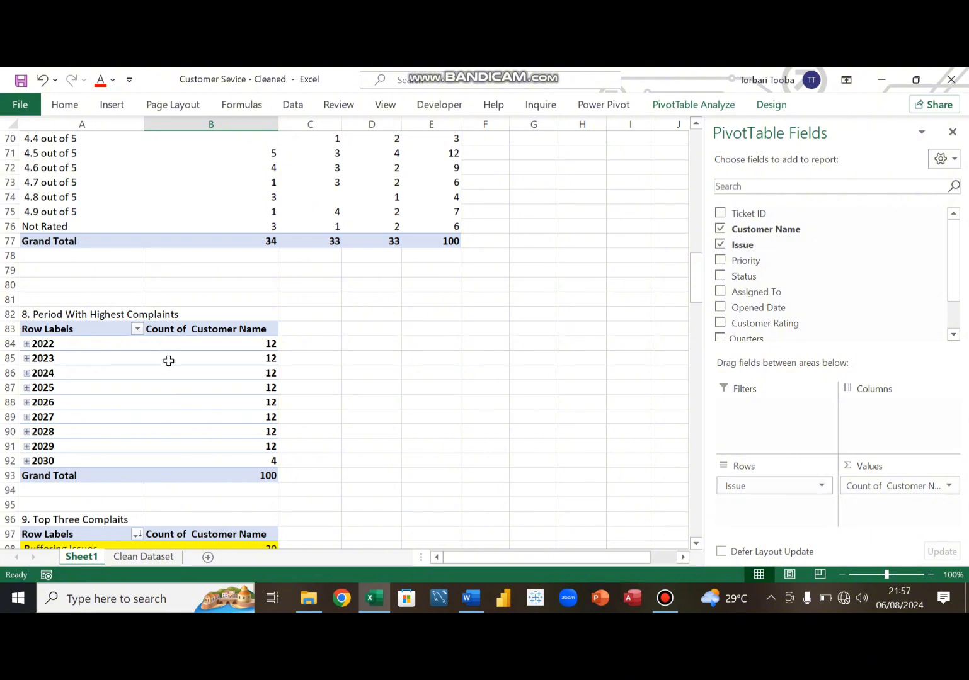
scroll(142, 417, "down", 5)
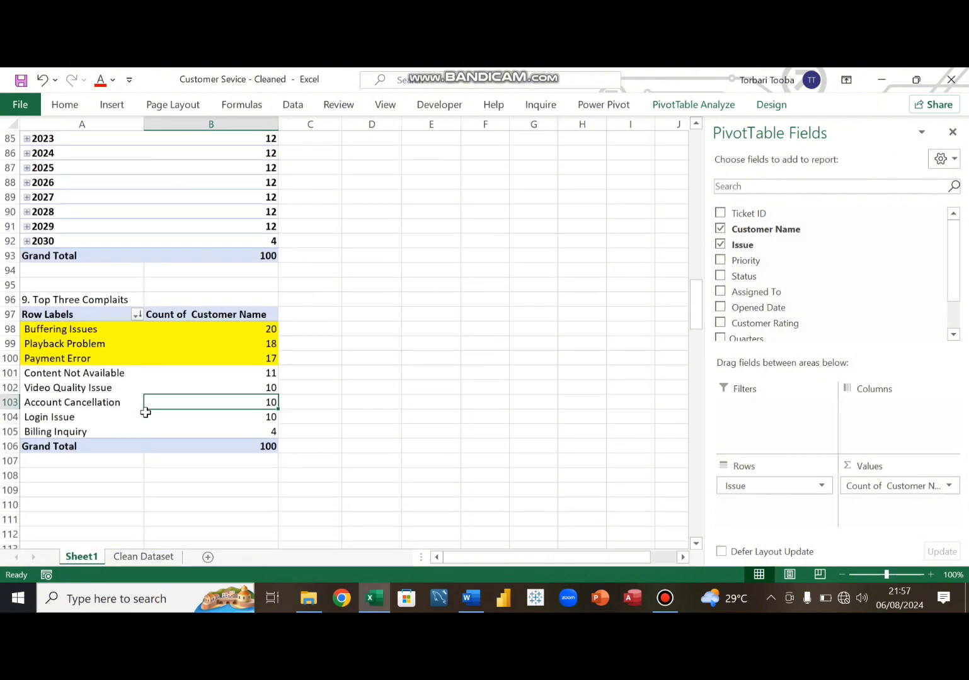
scroll(167, 387, "up", 19)
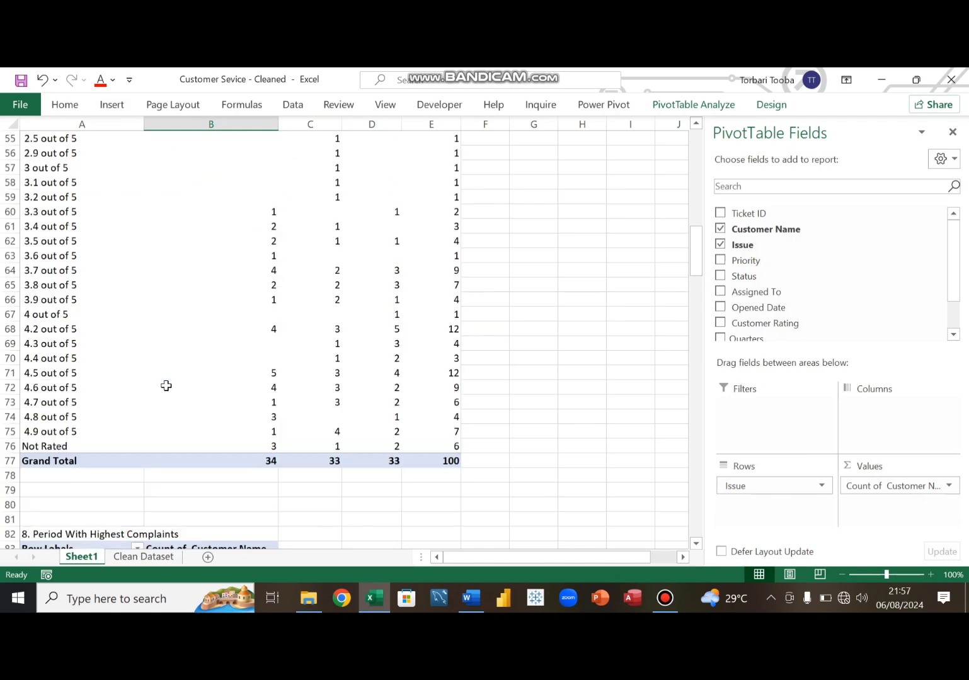
scroll(167, 385, "up", 9)
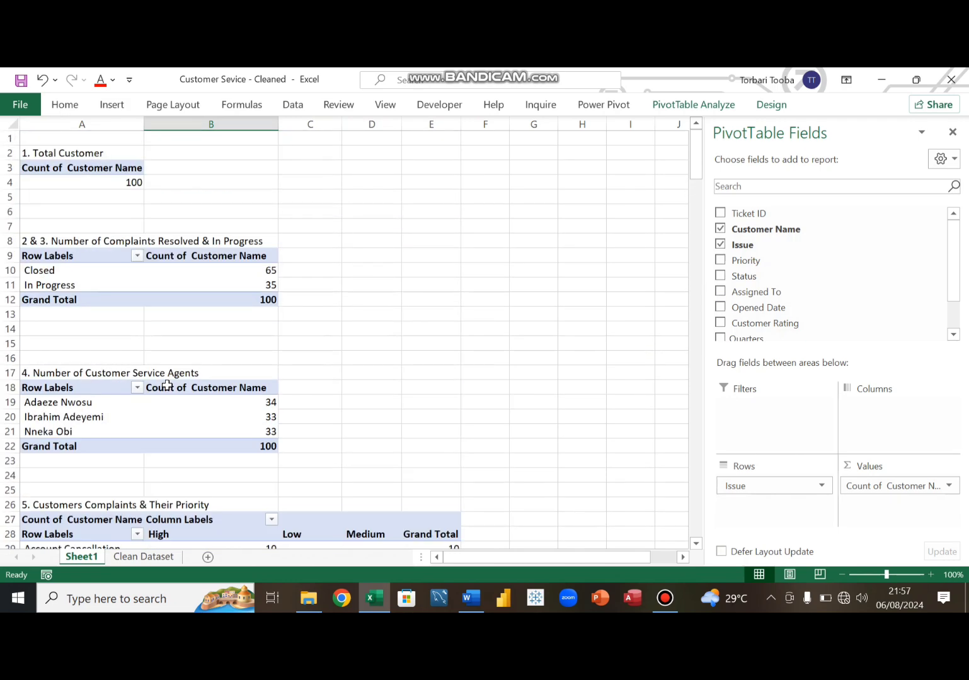